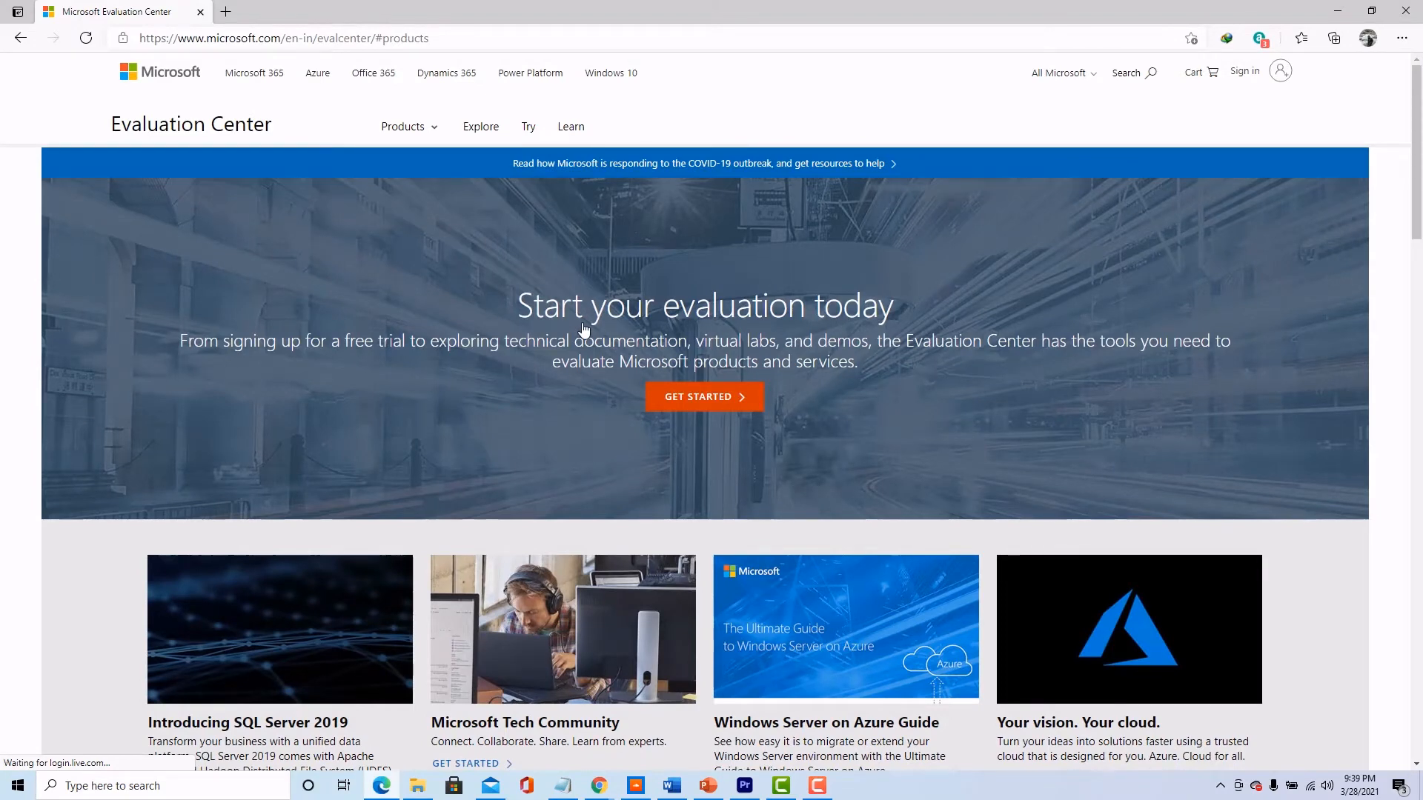
- Open the Windows 10 Enterprise evaluation, continue with ISO - Enterprise to its registration form, and close the browser
scroll(578, 331, down, 5)
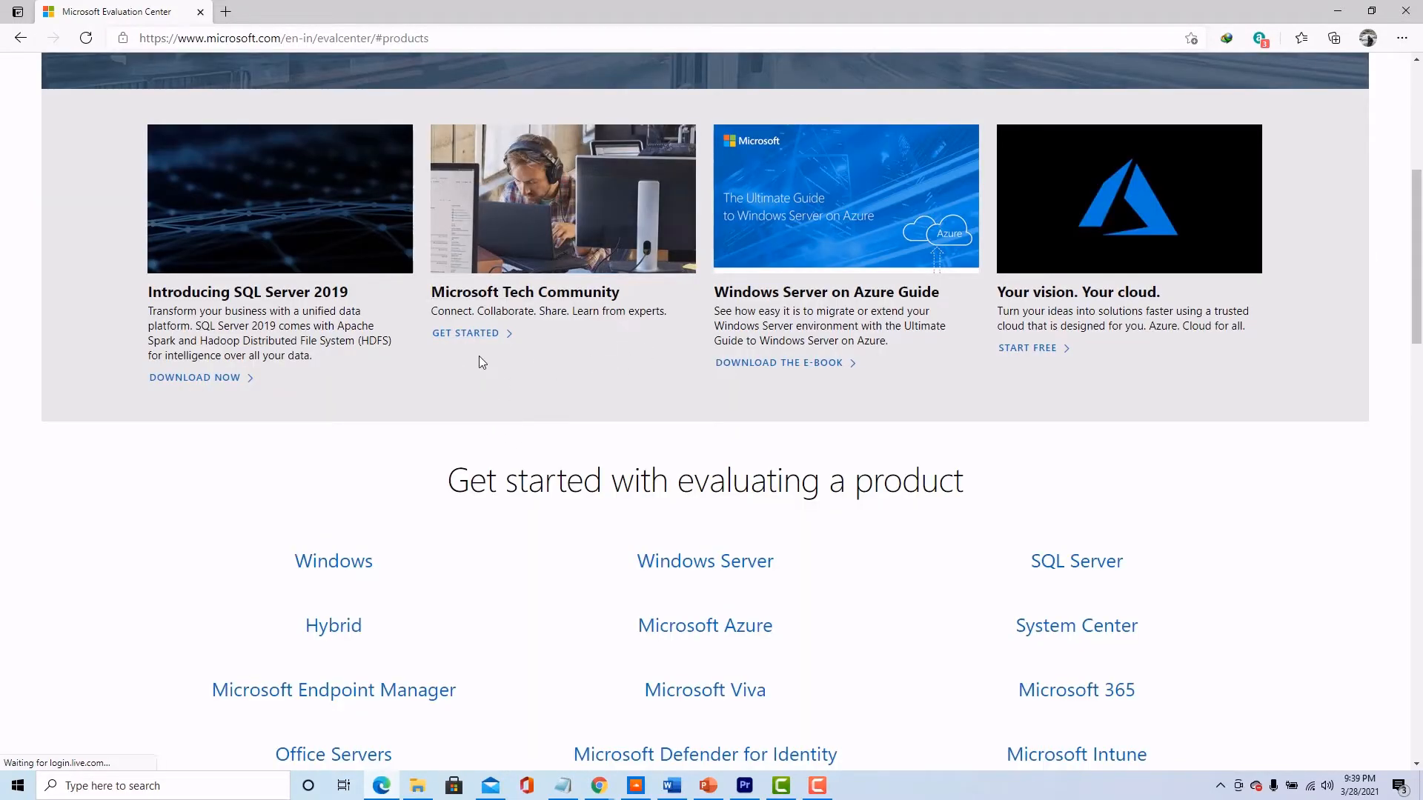
click(343, 562)
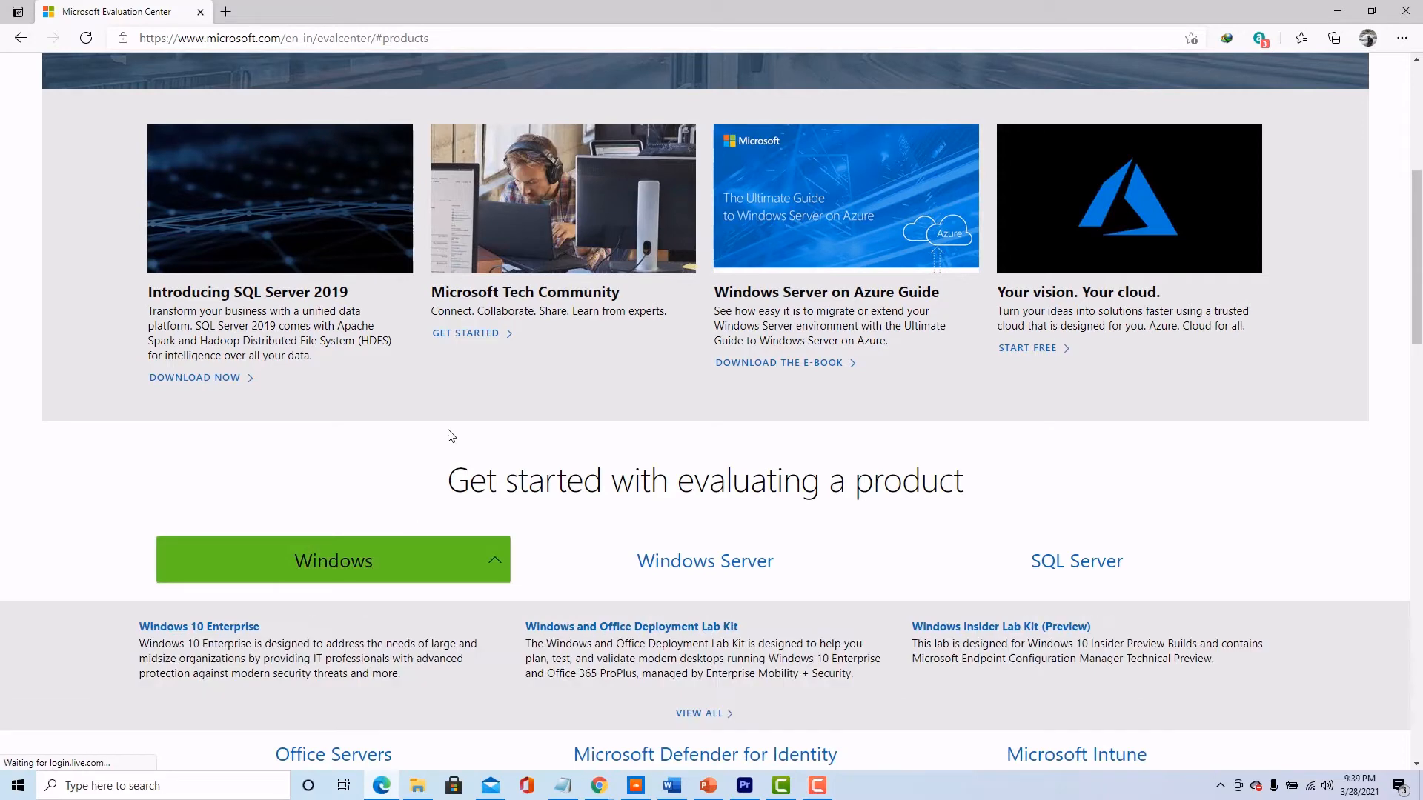
click(216, 628)
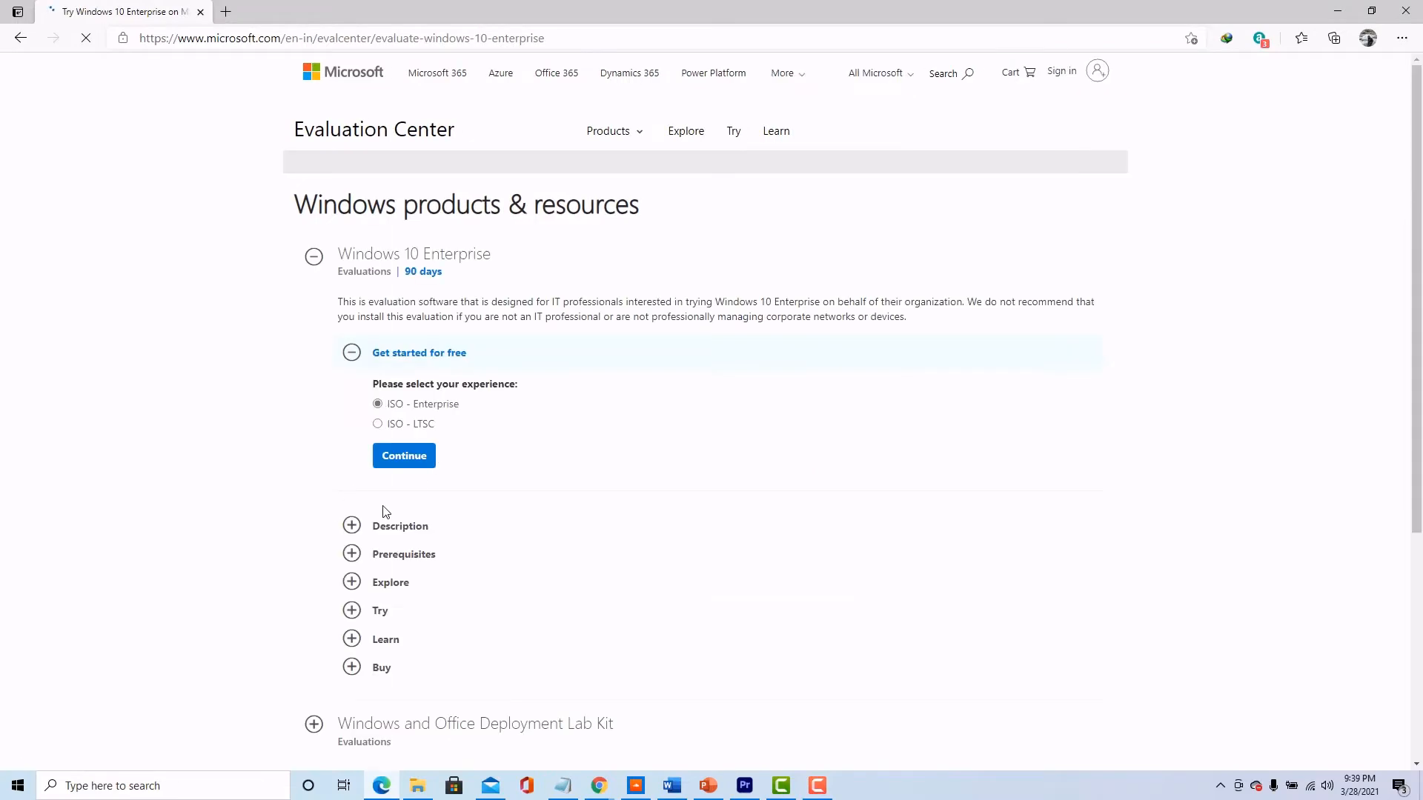
scroll(518, 496, down, 5)
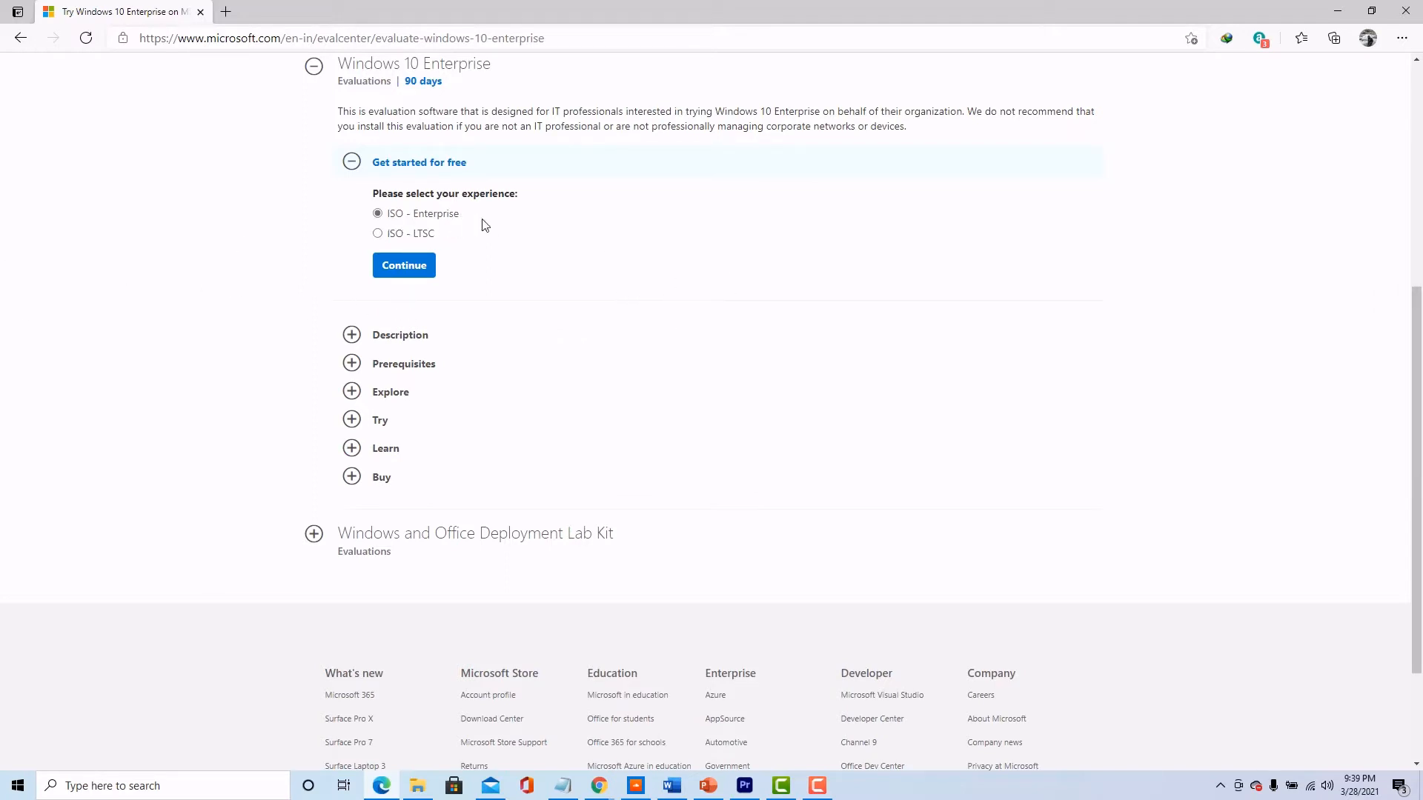
click(406, 270)
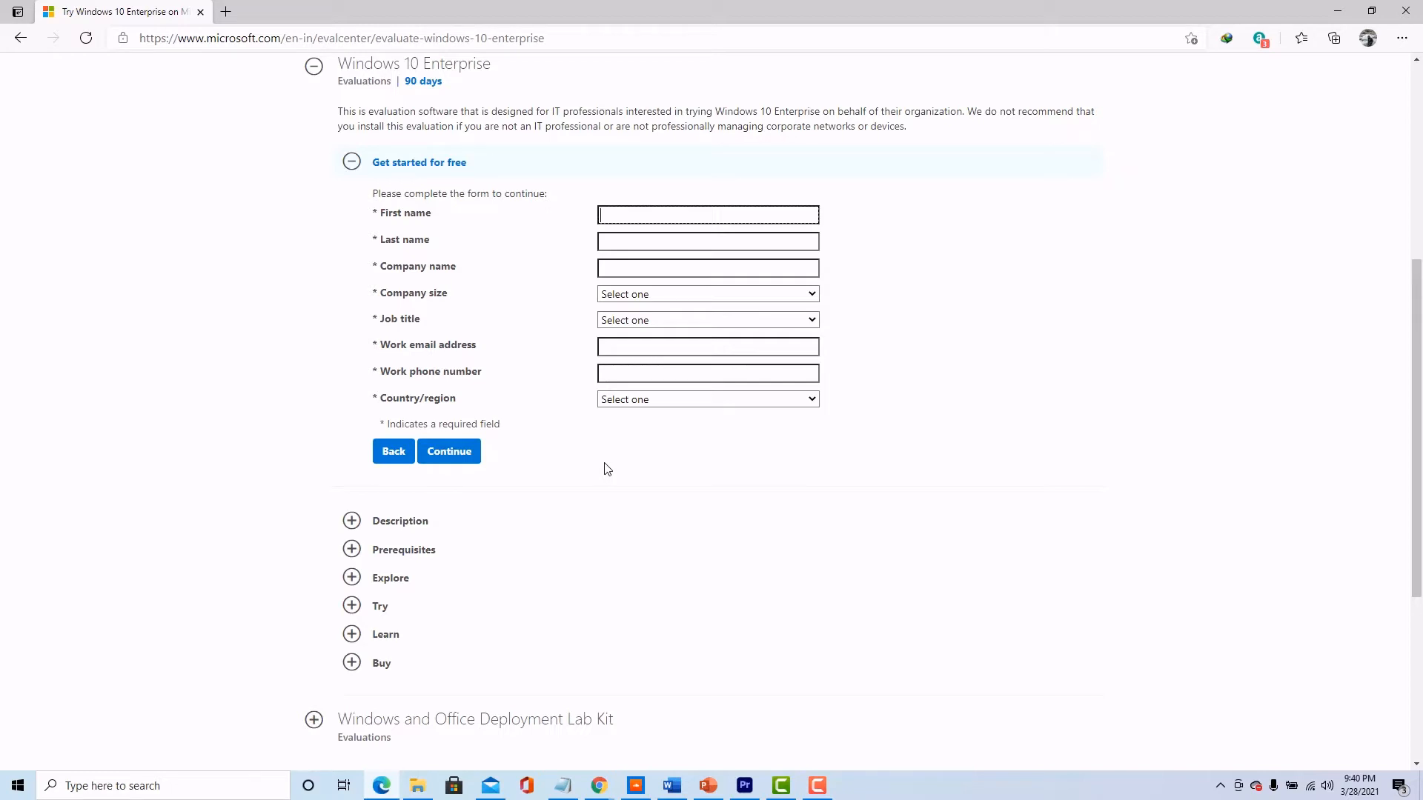
click(1410, 14)
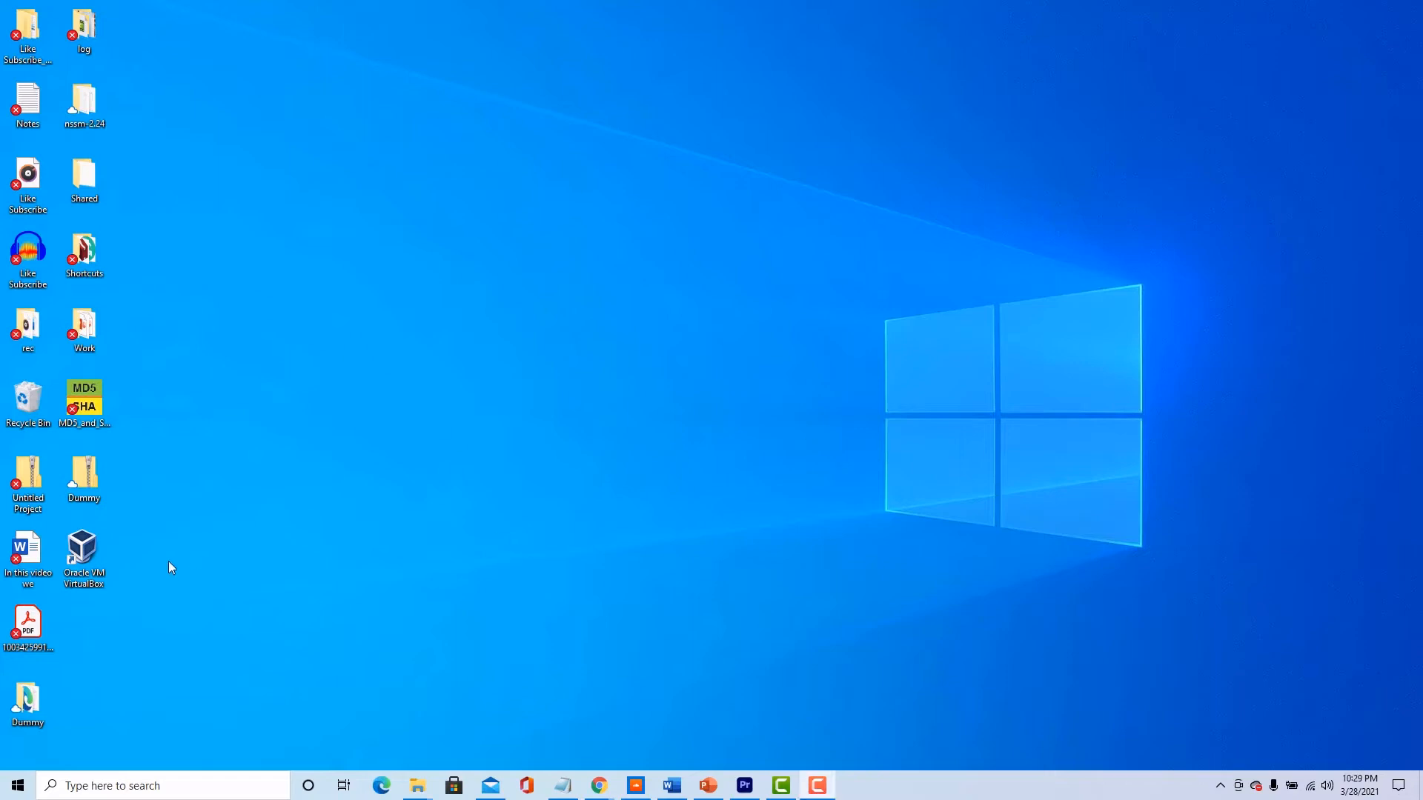
- Open Oracle VM VirtualBox and start a new virtual machine named Windows 10, leaving the type as Microsoft Windows
click(91, 541)
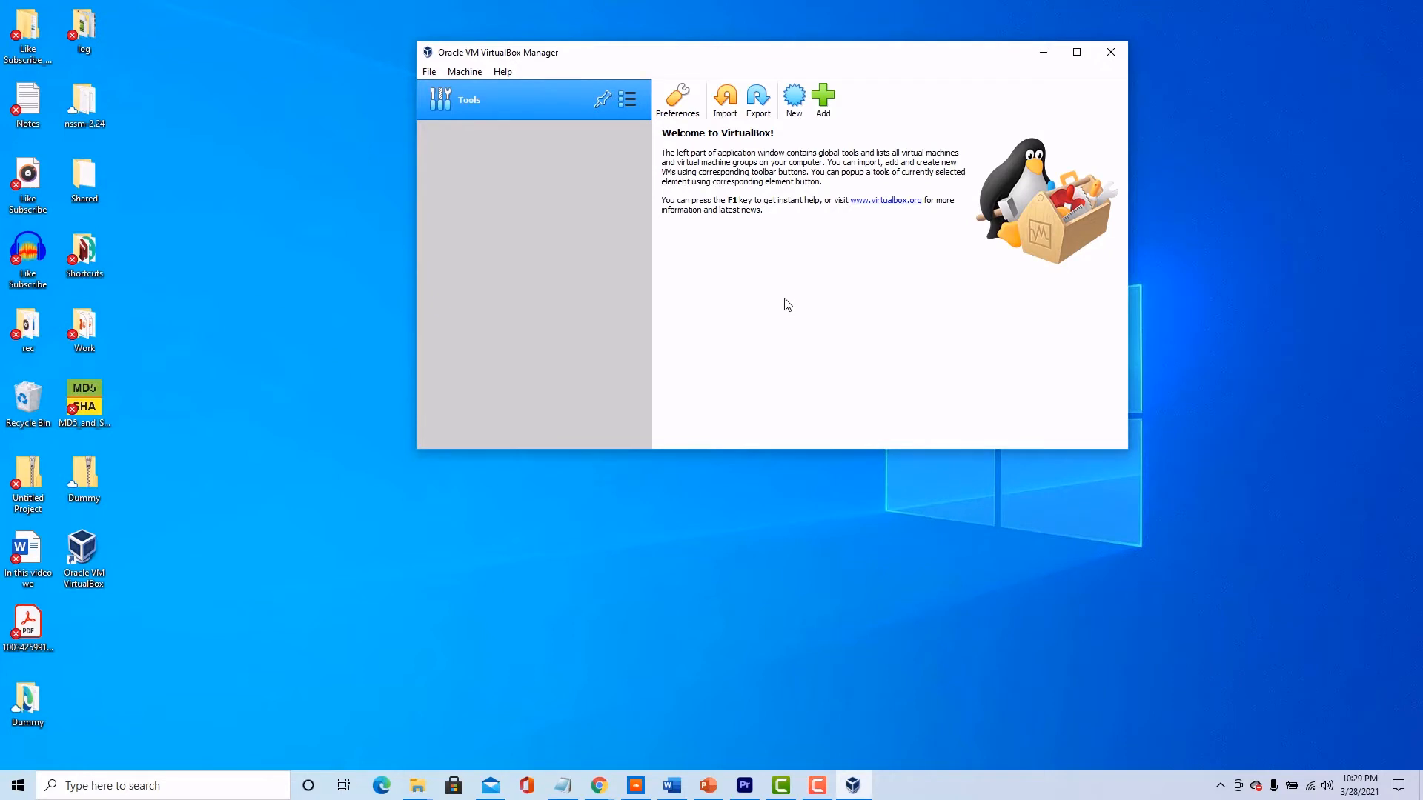
click(792, 97)
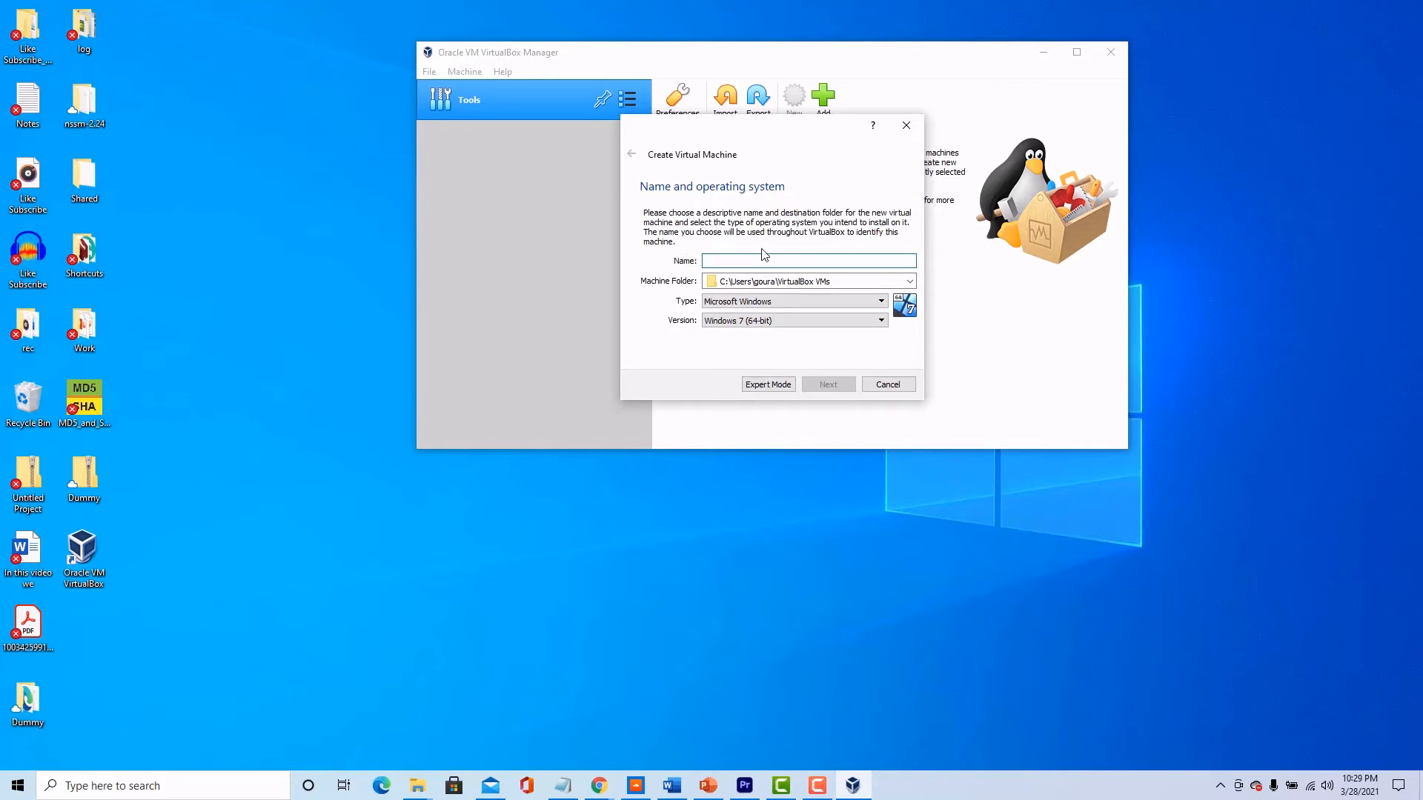
text(Window)
text(s)
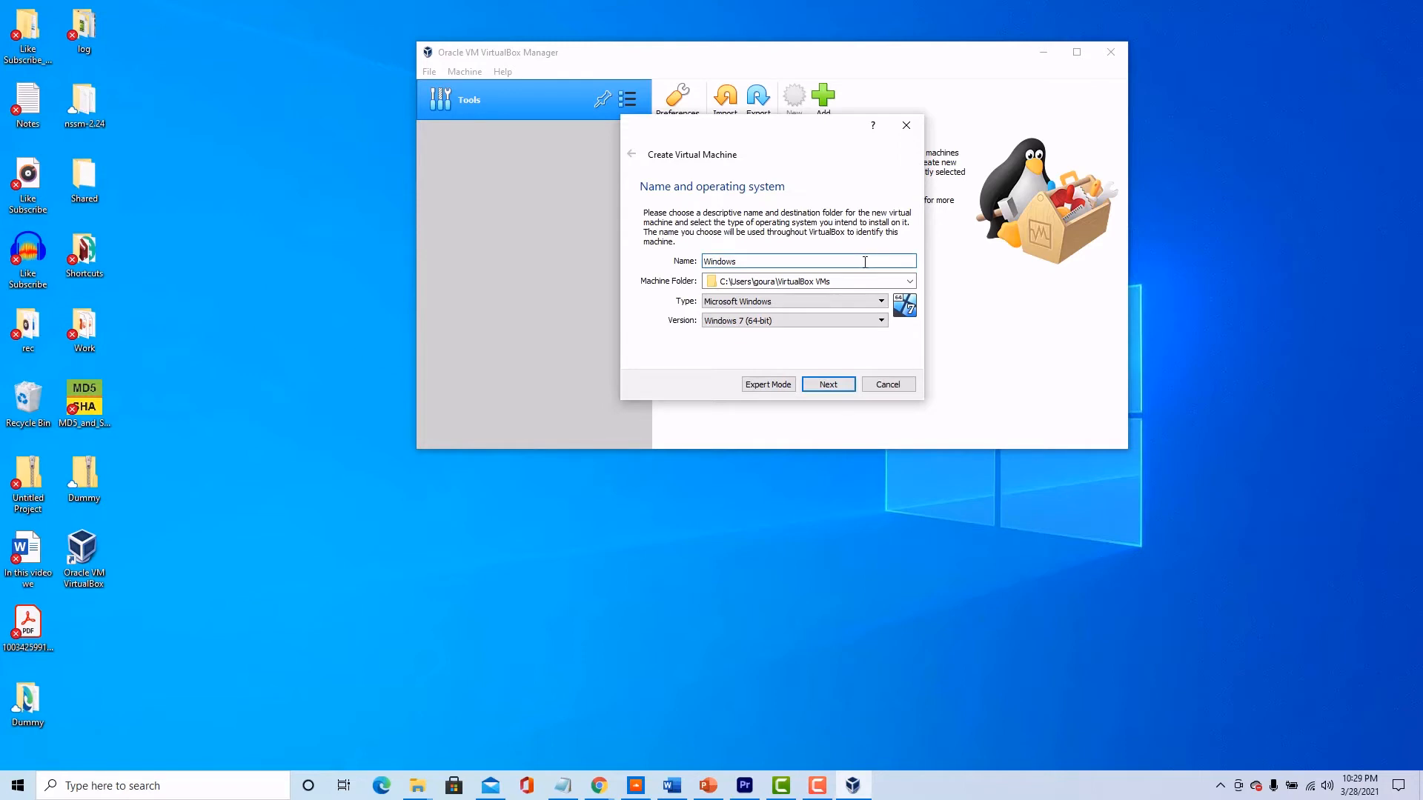
click(743, 302)
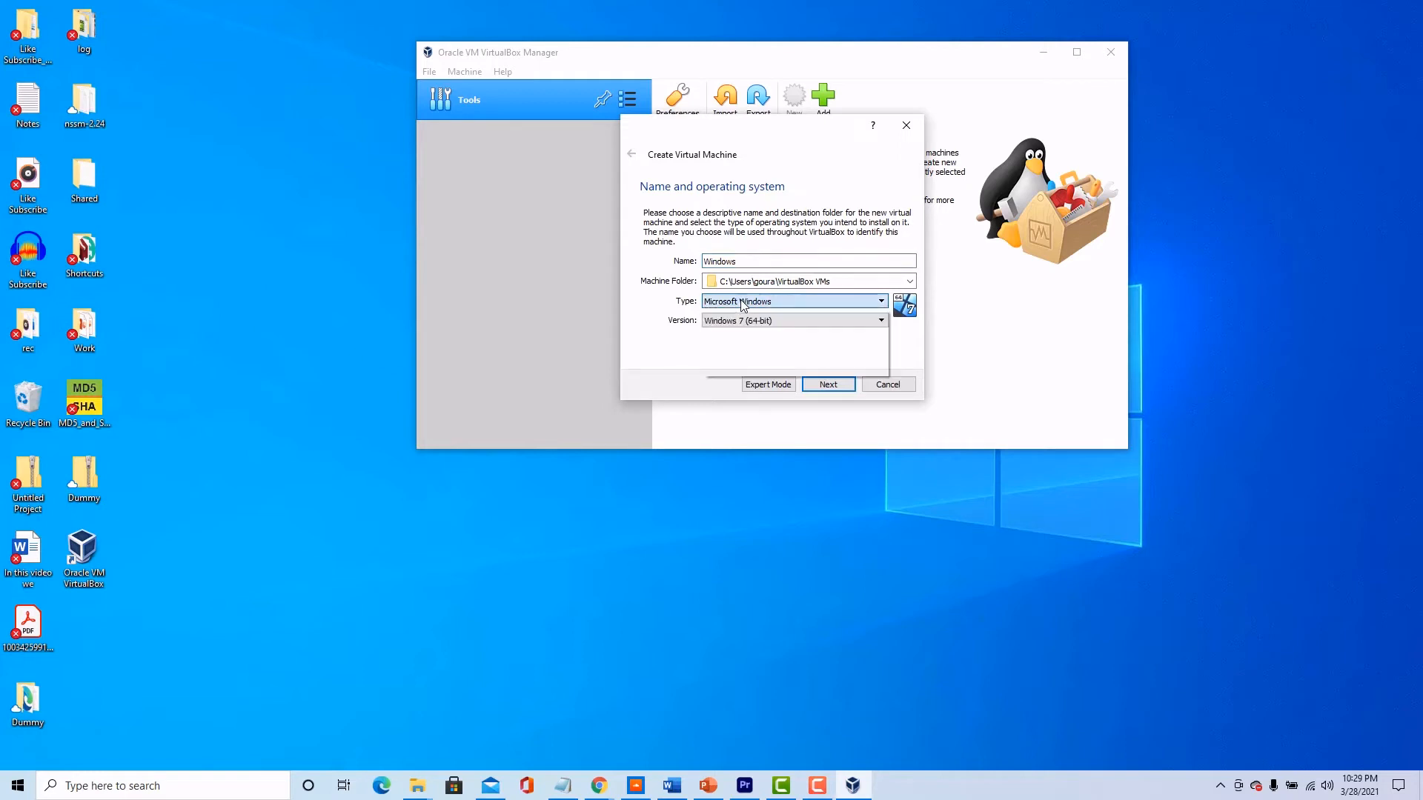
click(744, 304)
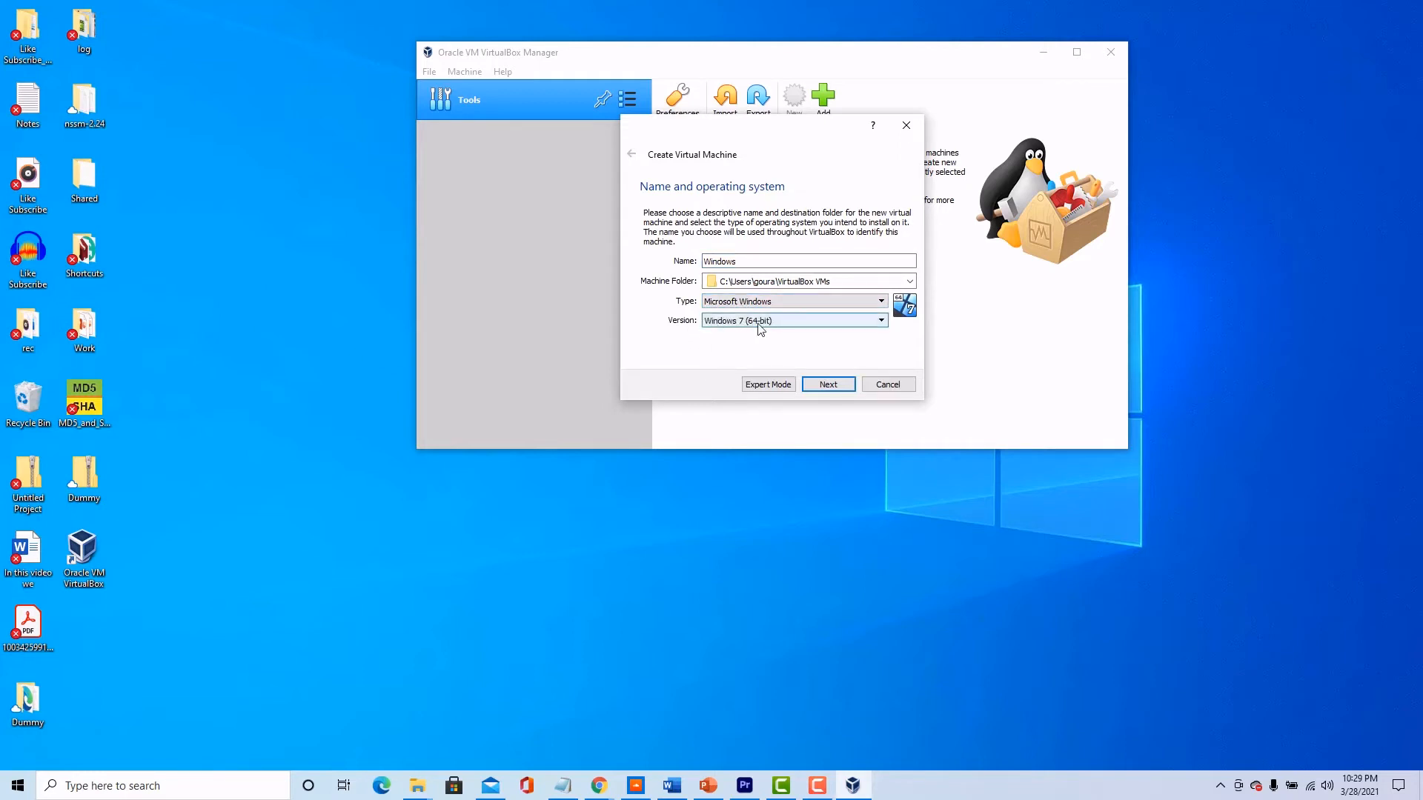
click(753, 262)
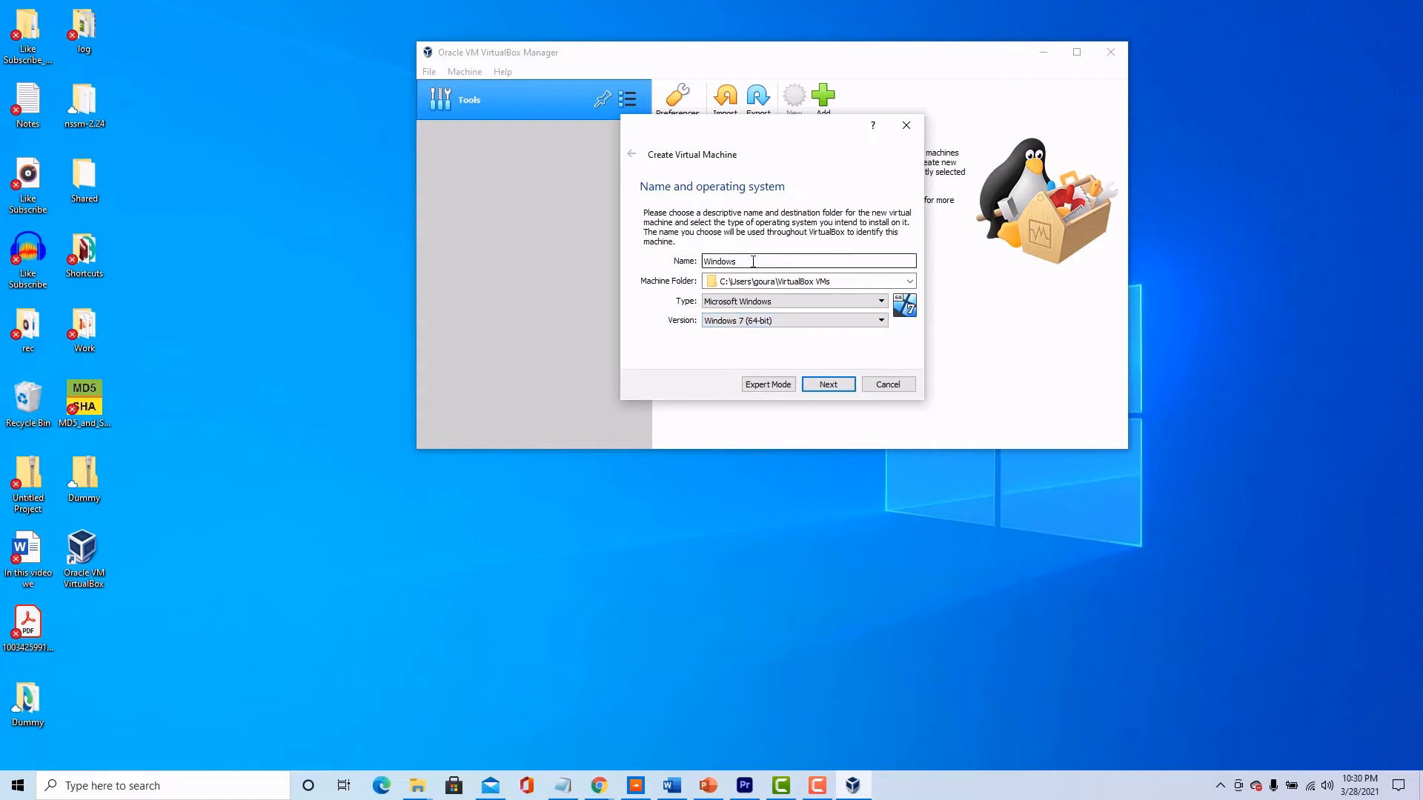
text(10)
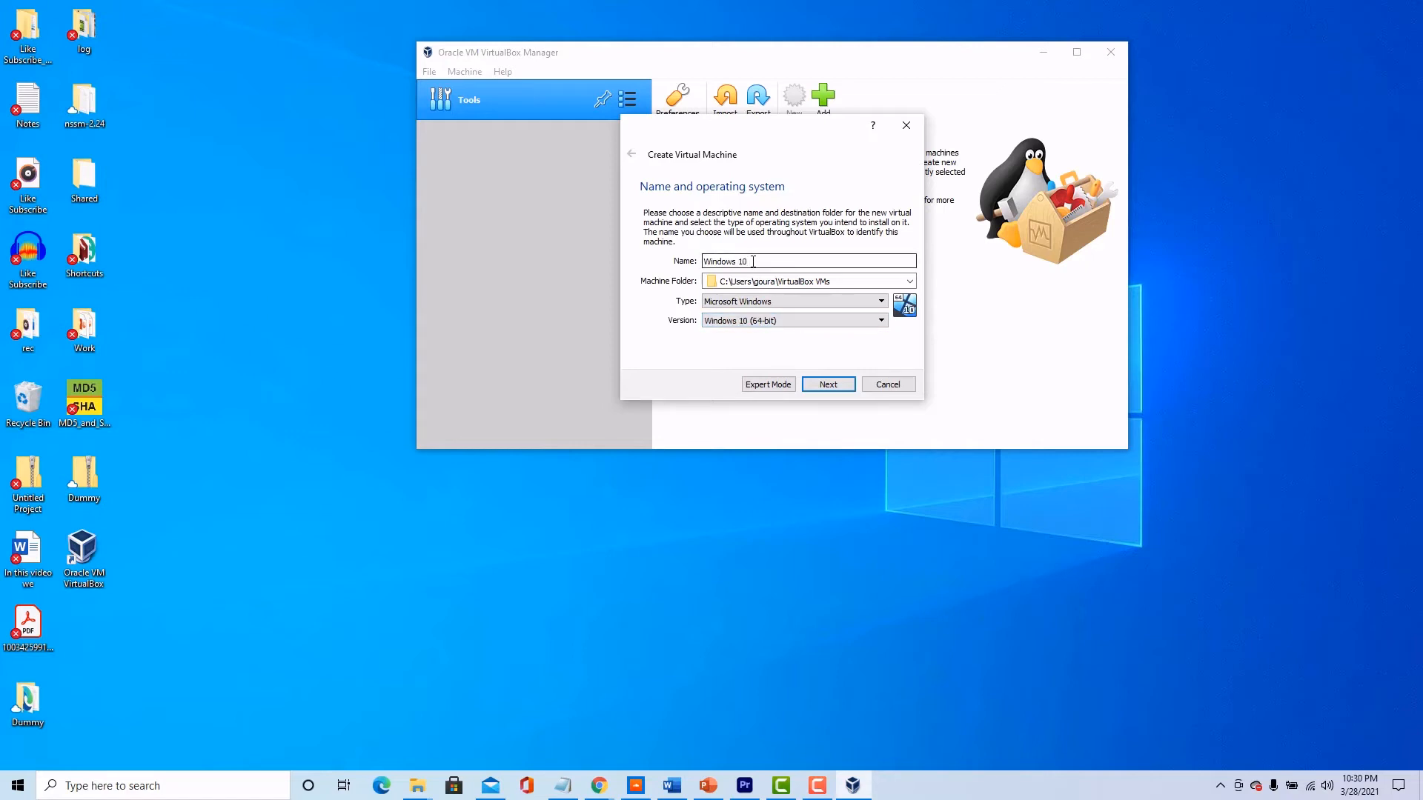
- Switch the operating system version to Windows 10 (32-bit) and back to Windows 10 (64-bit)
click(744, 325)
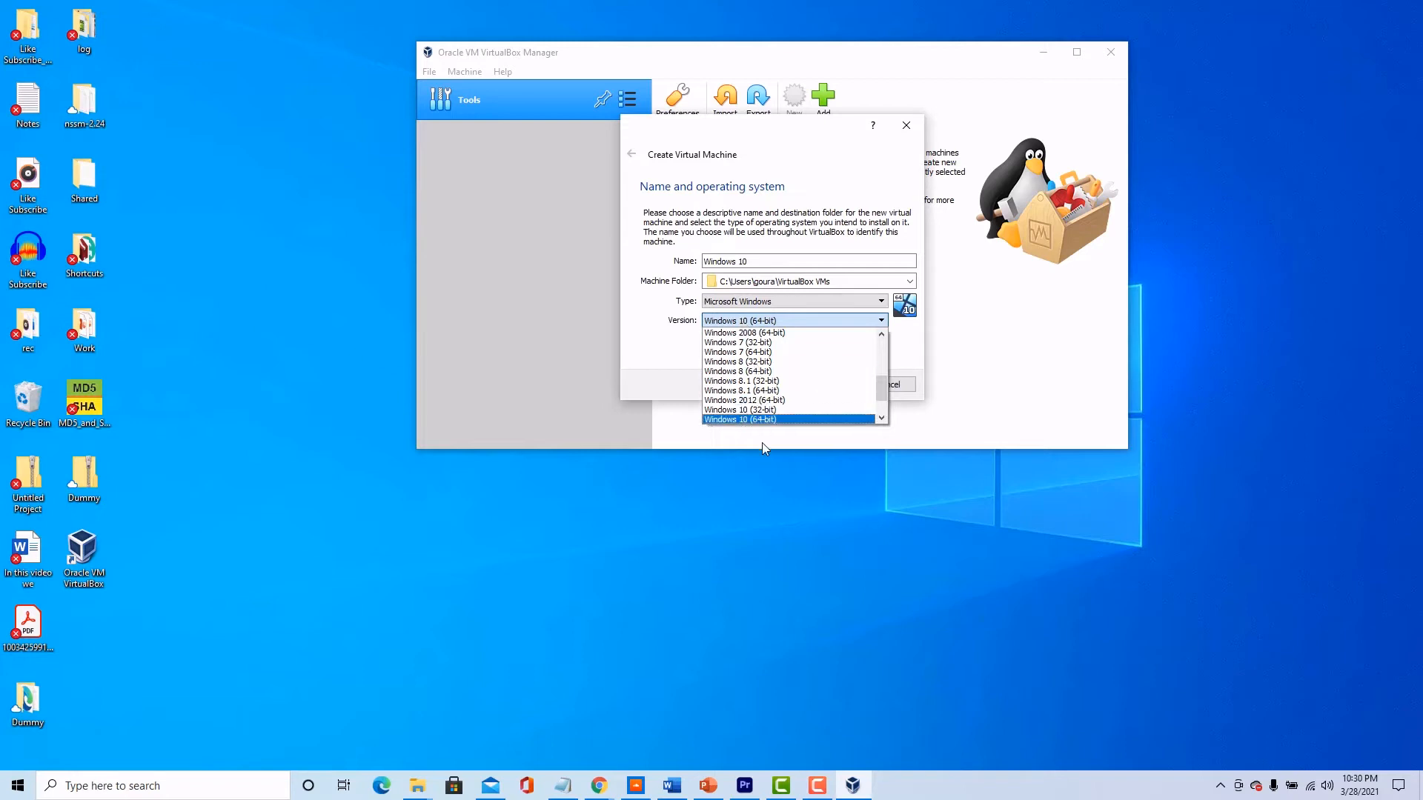
click(748, 413)
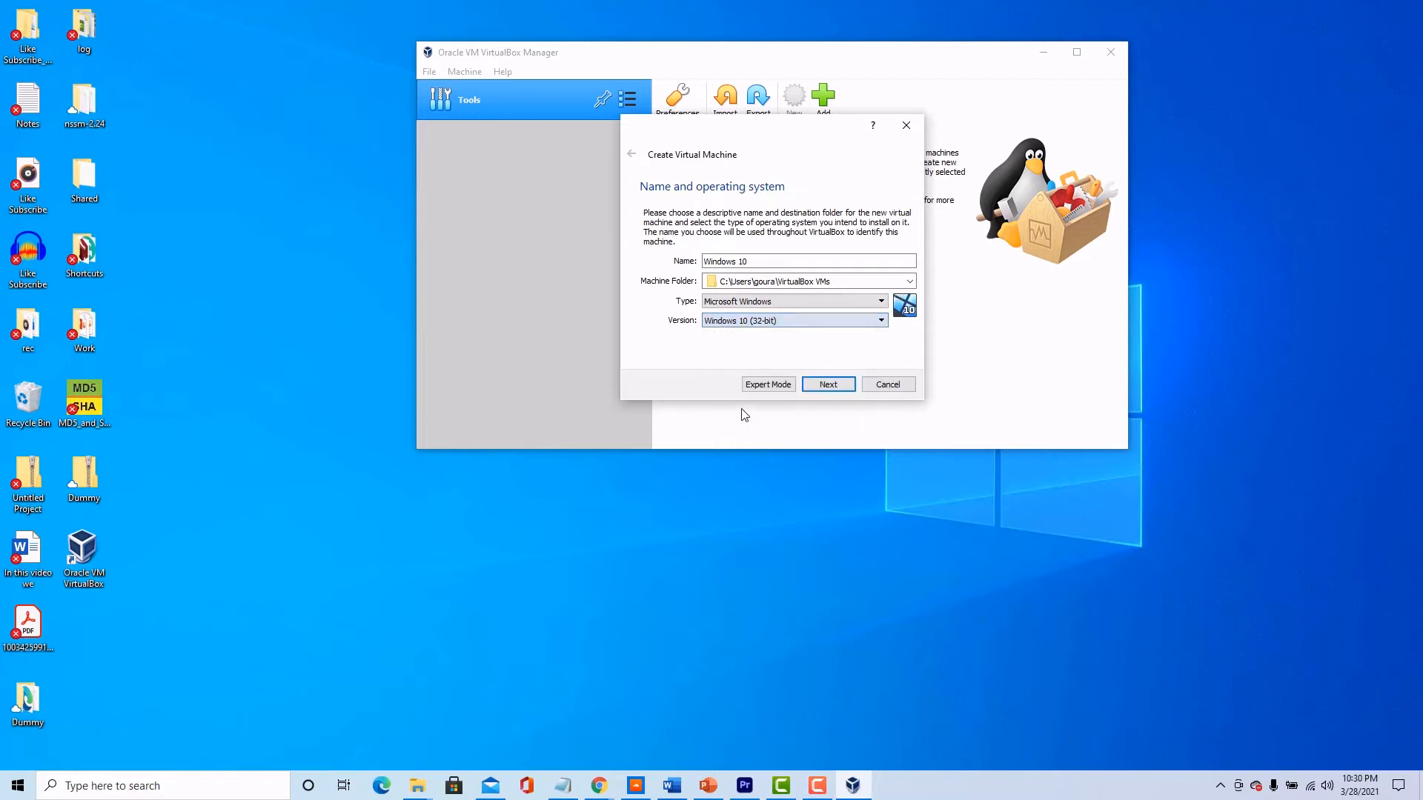
click(745, 323)
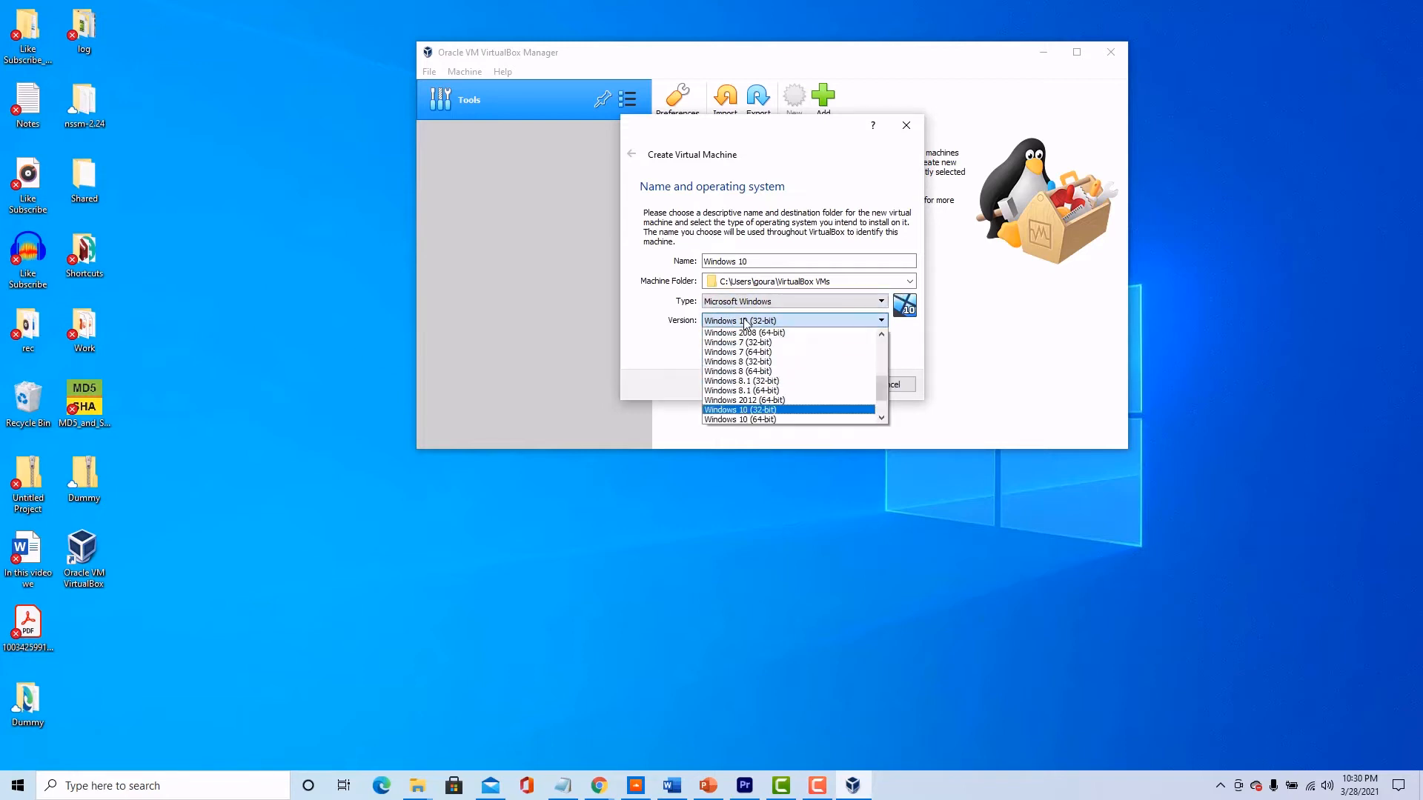
click(741, 420)
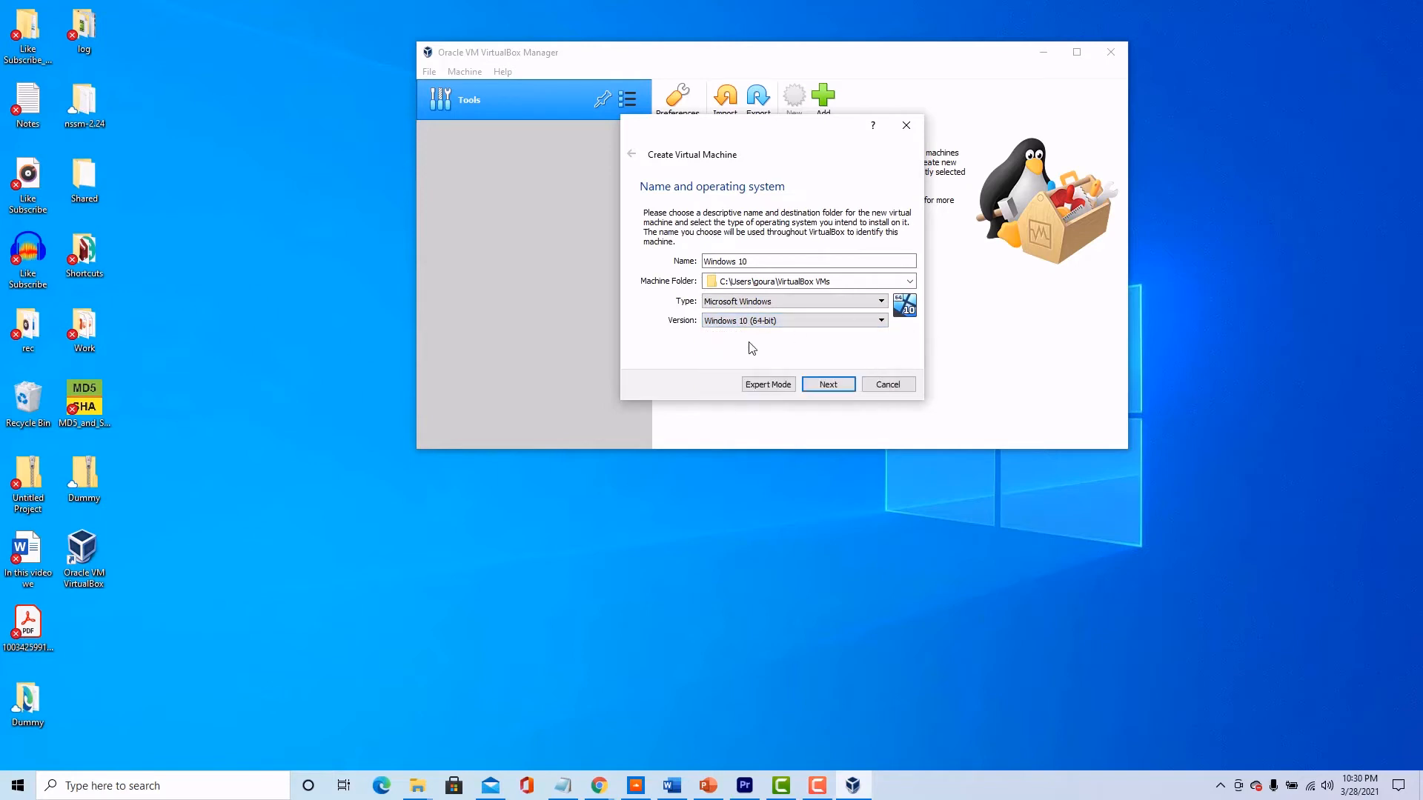
- Replace the machine name with opensue and check the type and version selected for it
click(769, 260)
double_click(770, 260)
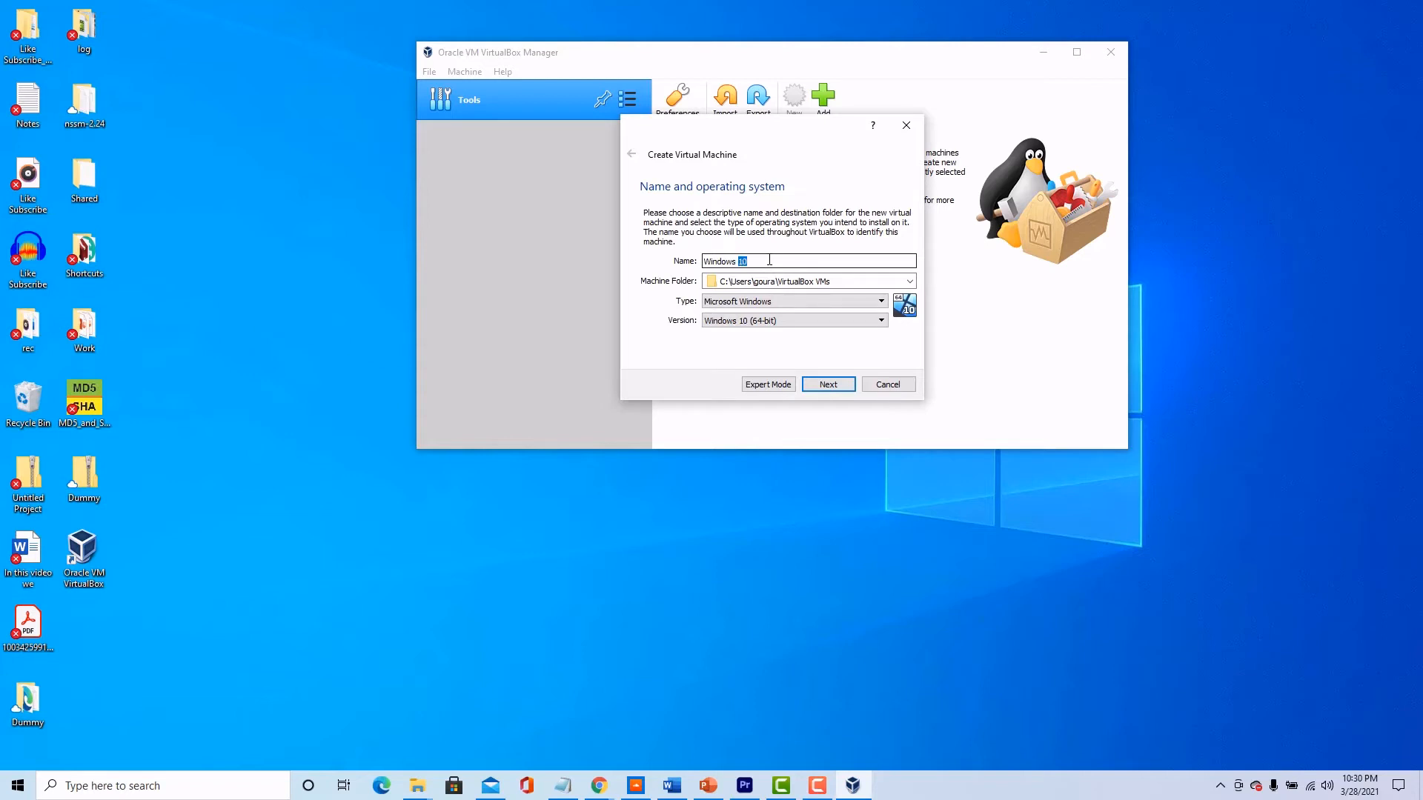
key(BackSpace)
key(BackSpace)
key(BackSpace)
key(BackSpace)
key(BackSpace)
key(BackSpace)
key(BackSpace)
key(BackSpace)
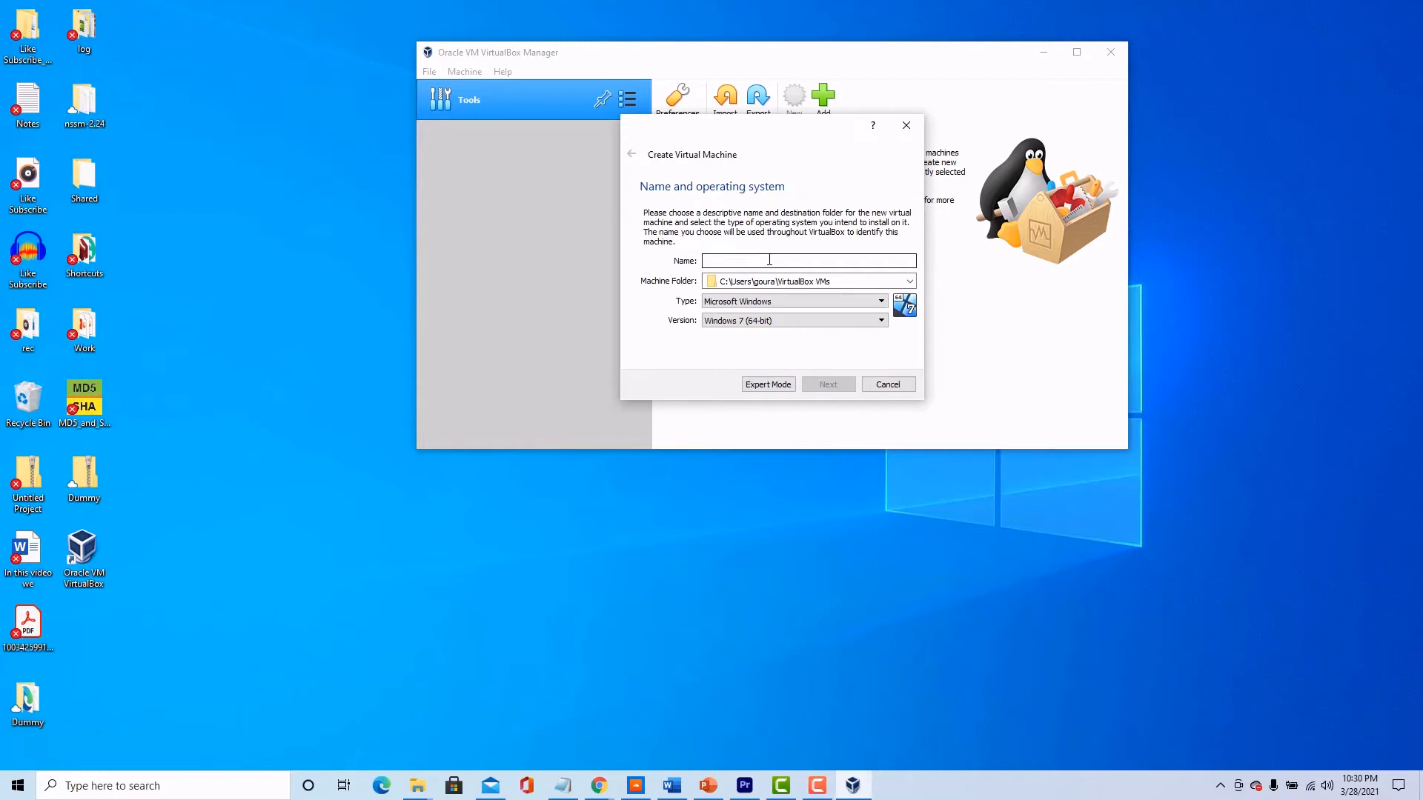
text(opensue)
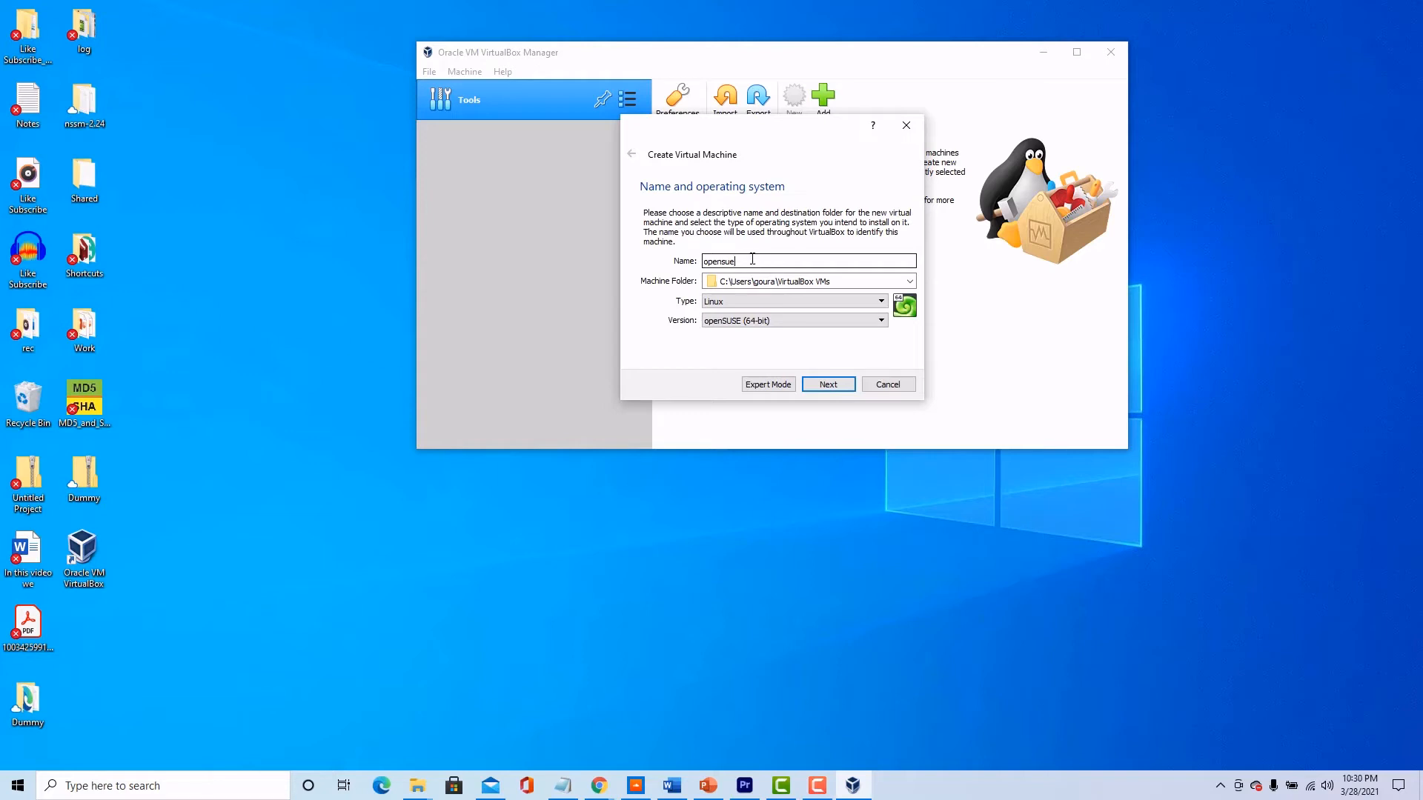
double_click(753, 259)
click(728, 303)
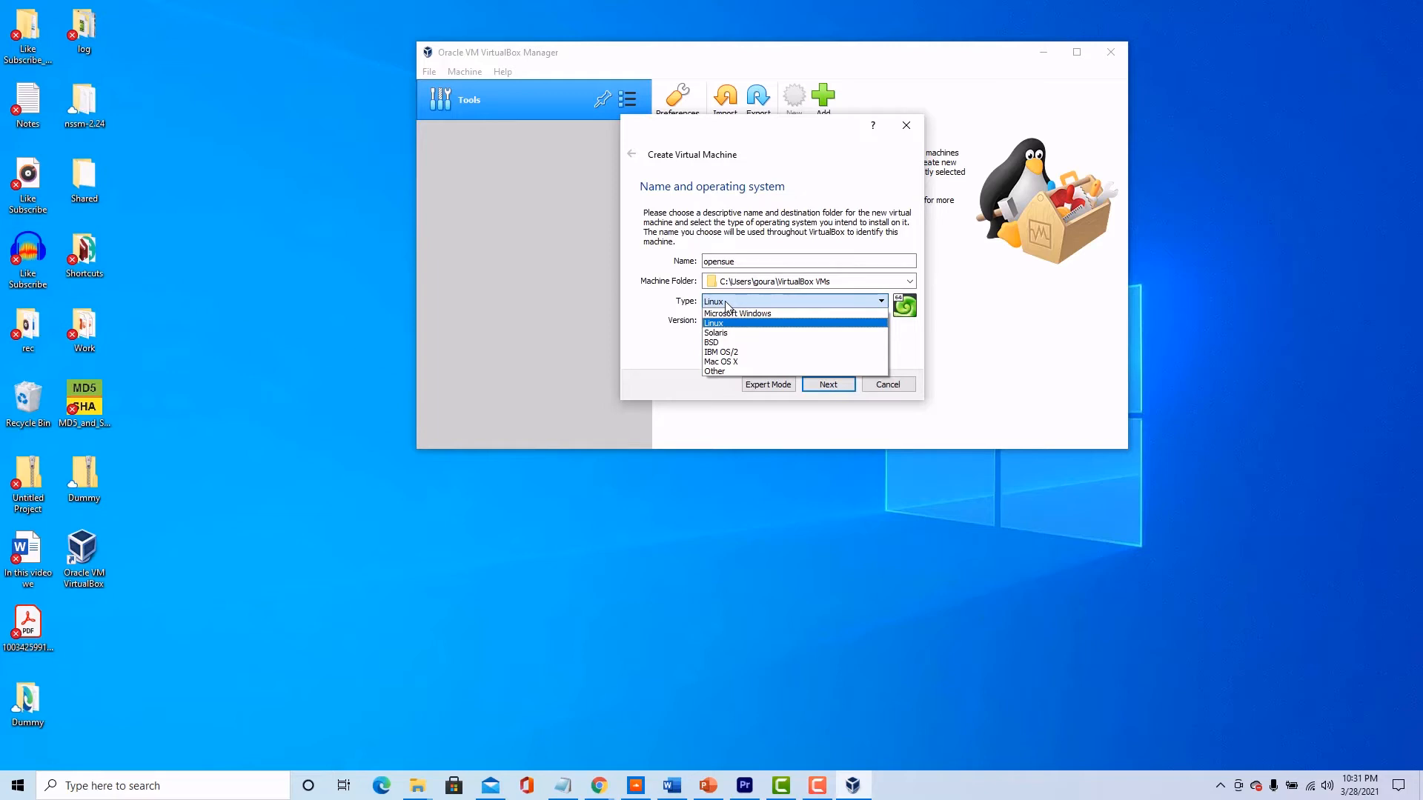
click(727, 306)
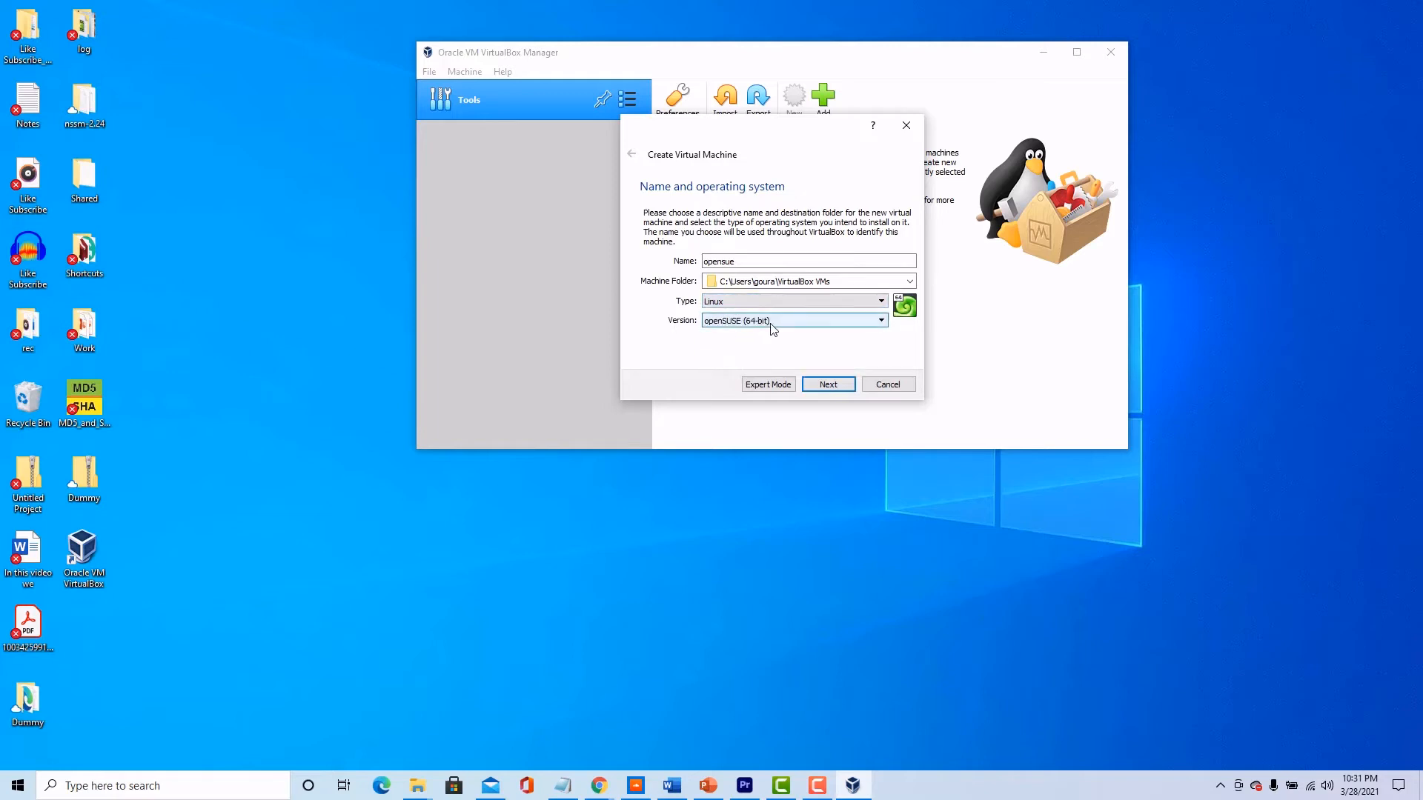
click(771, 327)
click(771, 391)
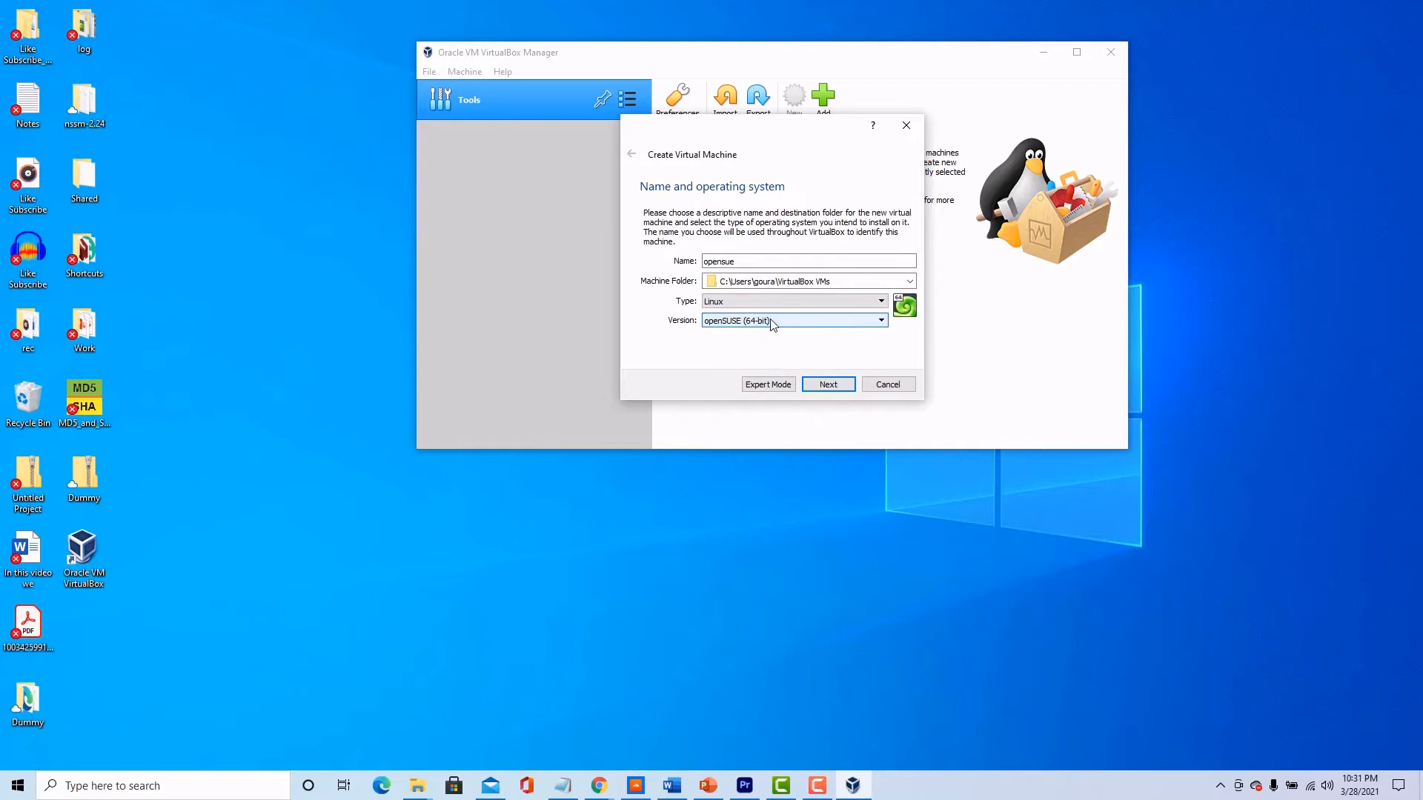
- Name the machine Windows 10 and accept the recommended memory size of 2048 MB
double_click(756, 260)
text(Windows )
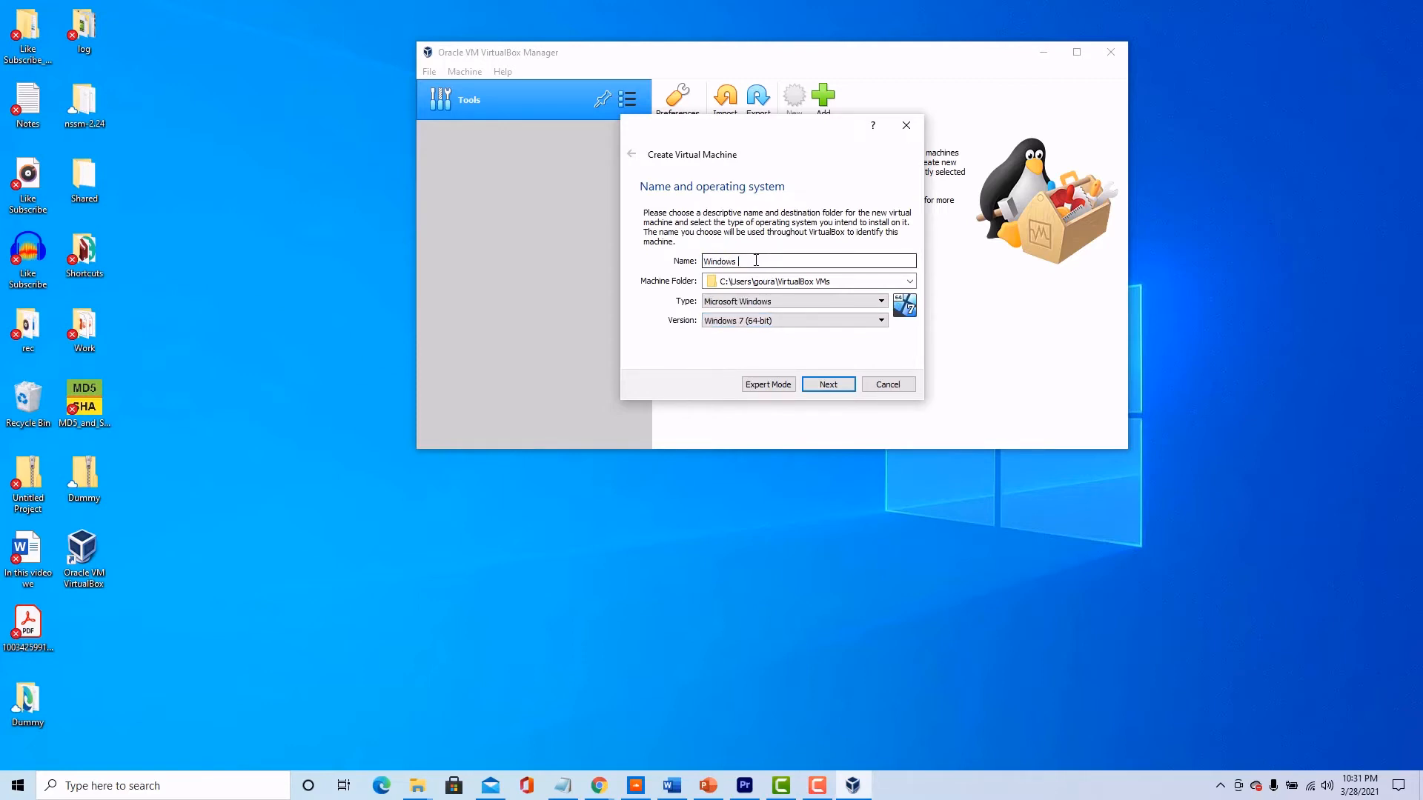
text(10)
click(830, 383)
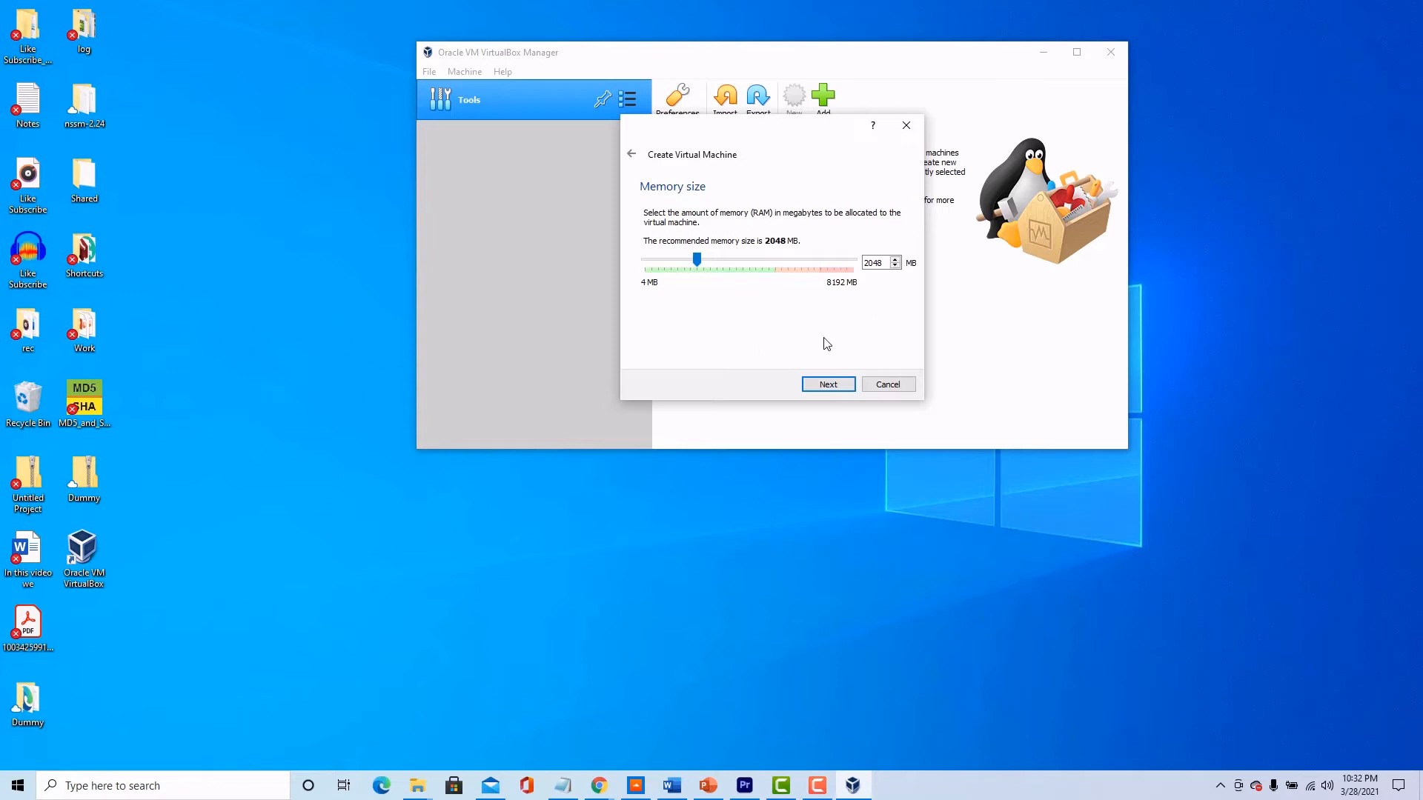
click(830, 386)
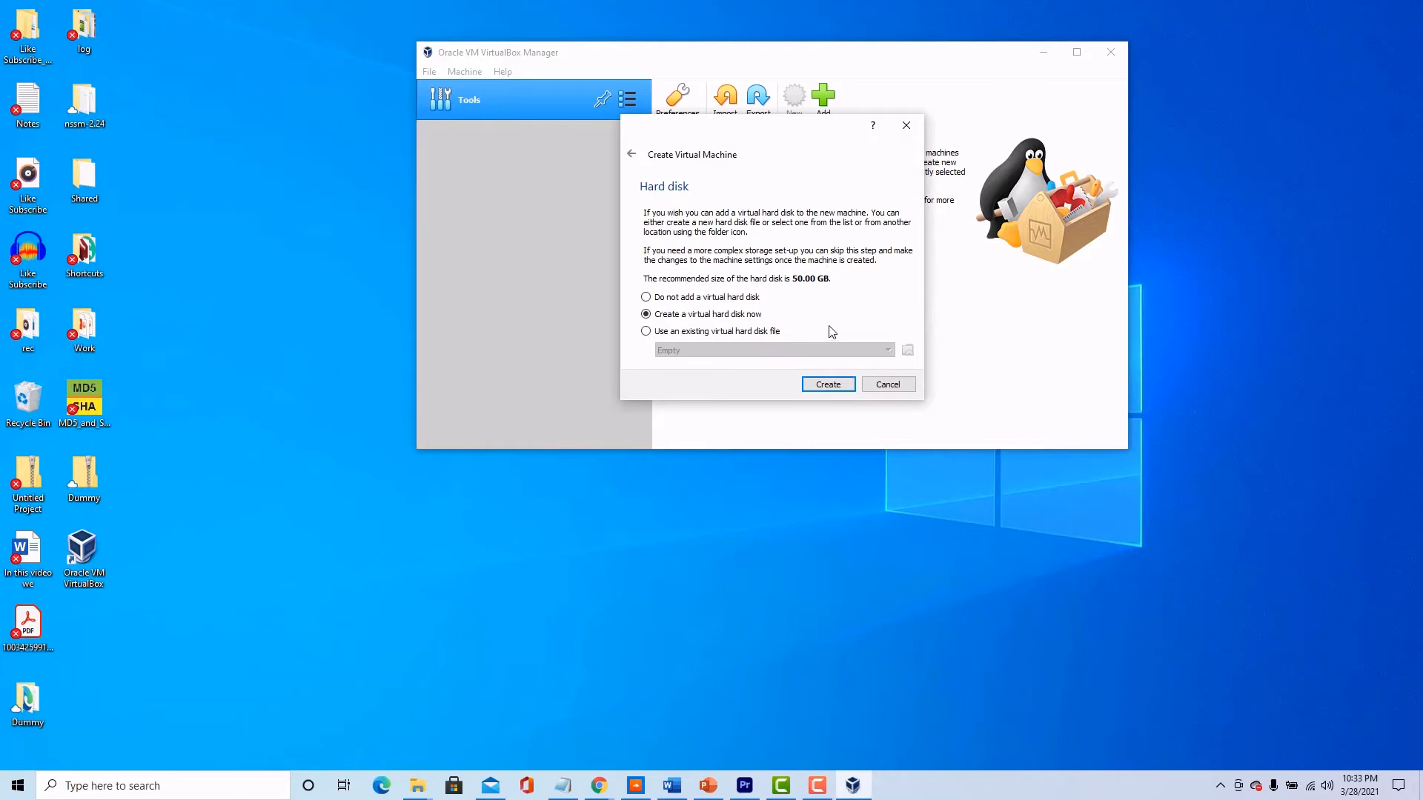
- Create a new dynamically allocated virtual hard disk of 50.00 GB and finish creating the machine
click(828, 386)
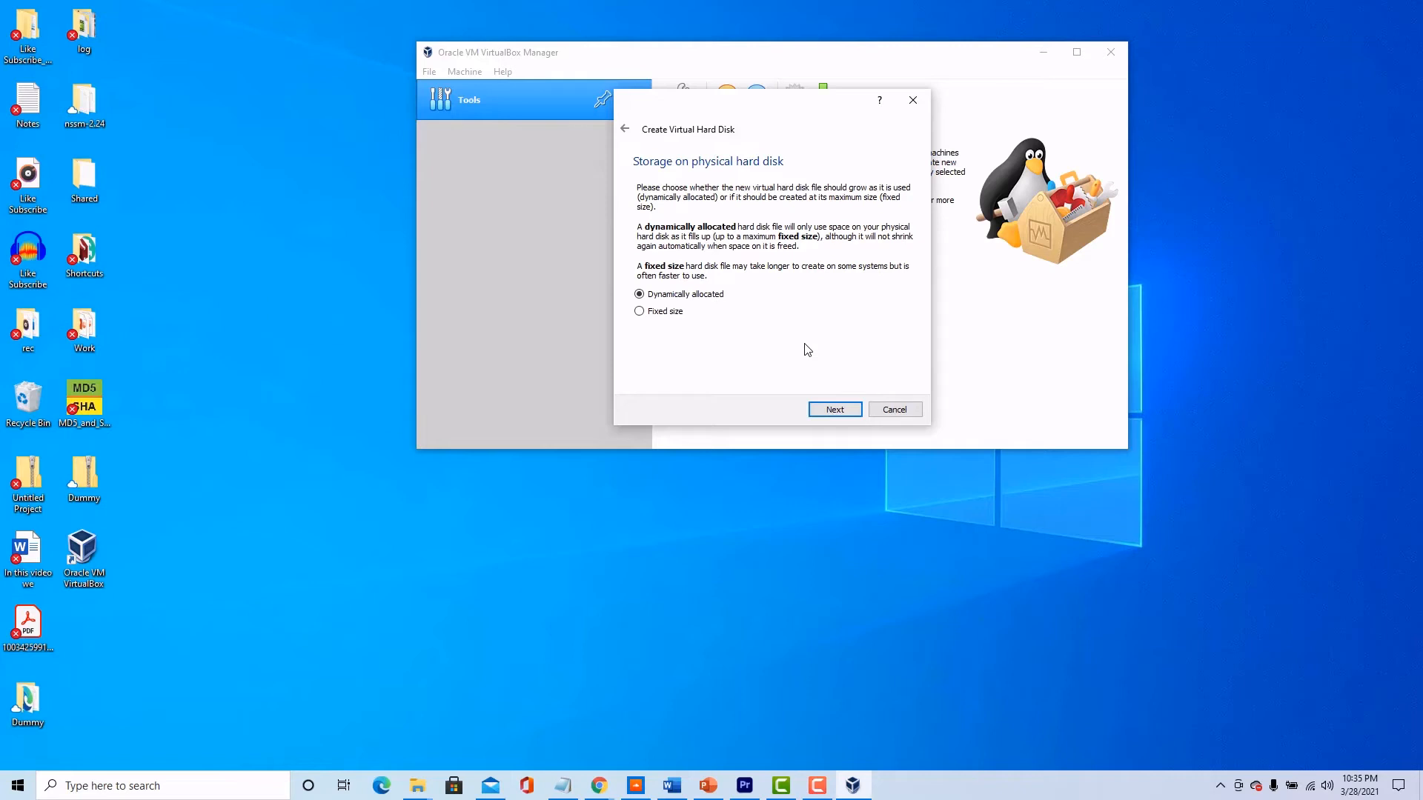
click(832, 412)
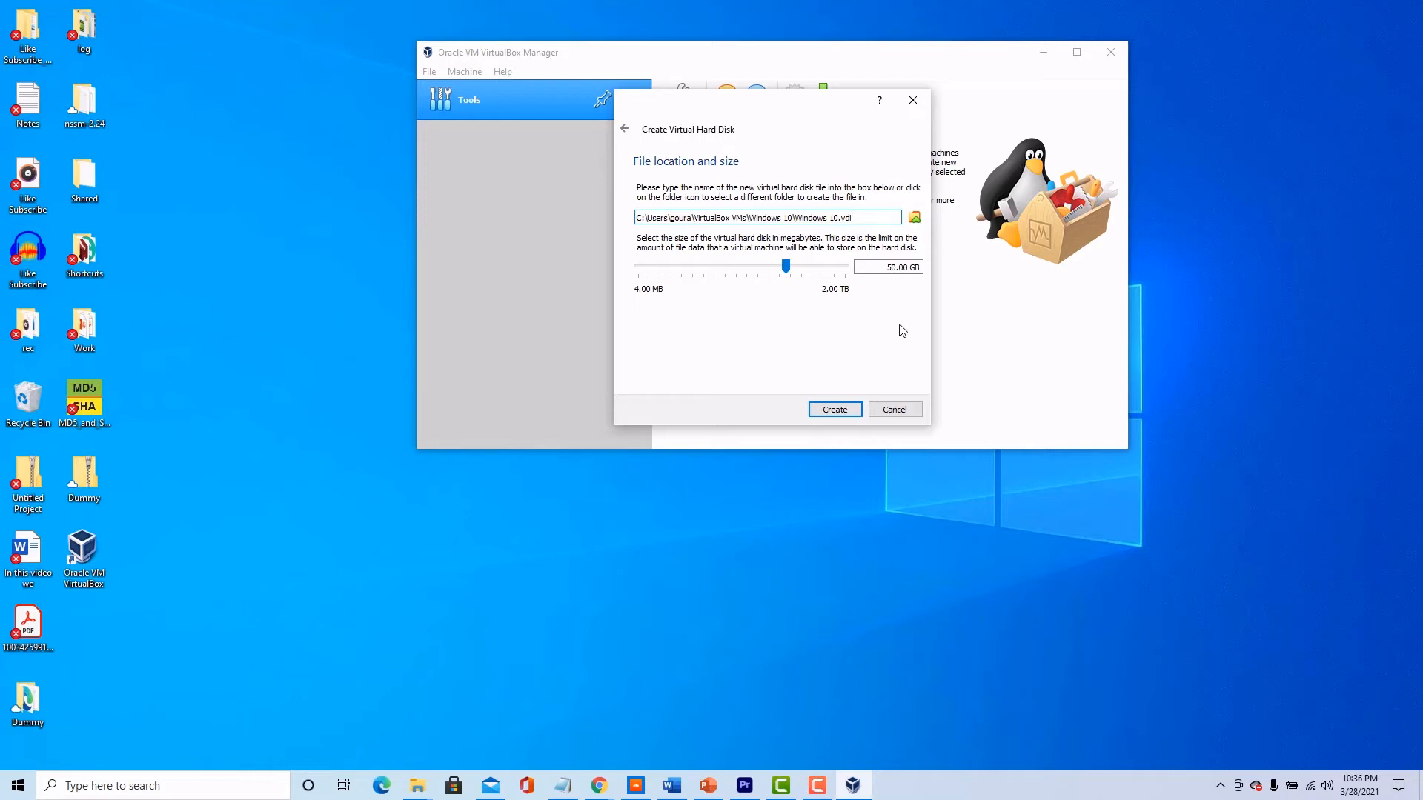
click(835, 410)
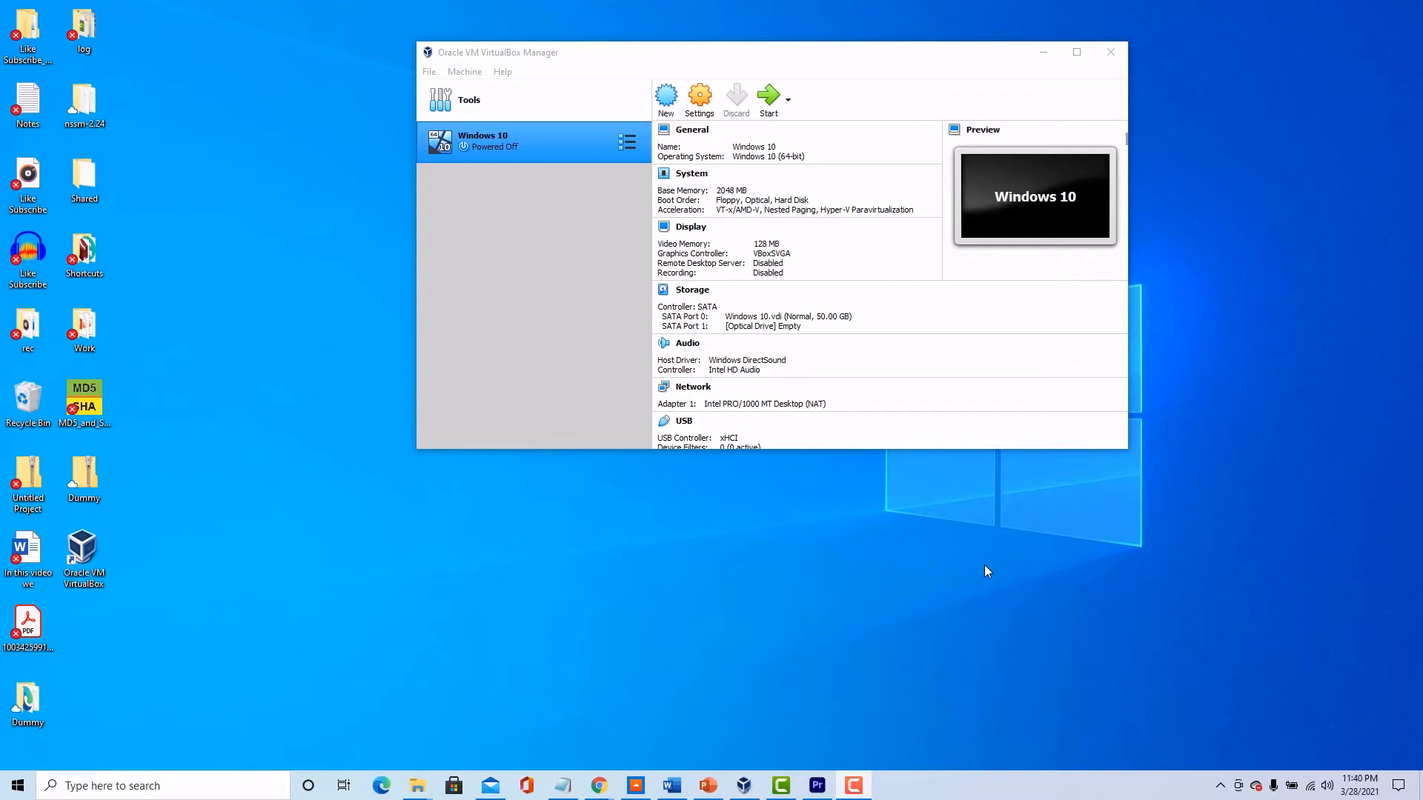
right_click(522, 148)
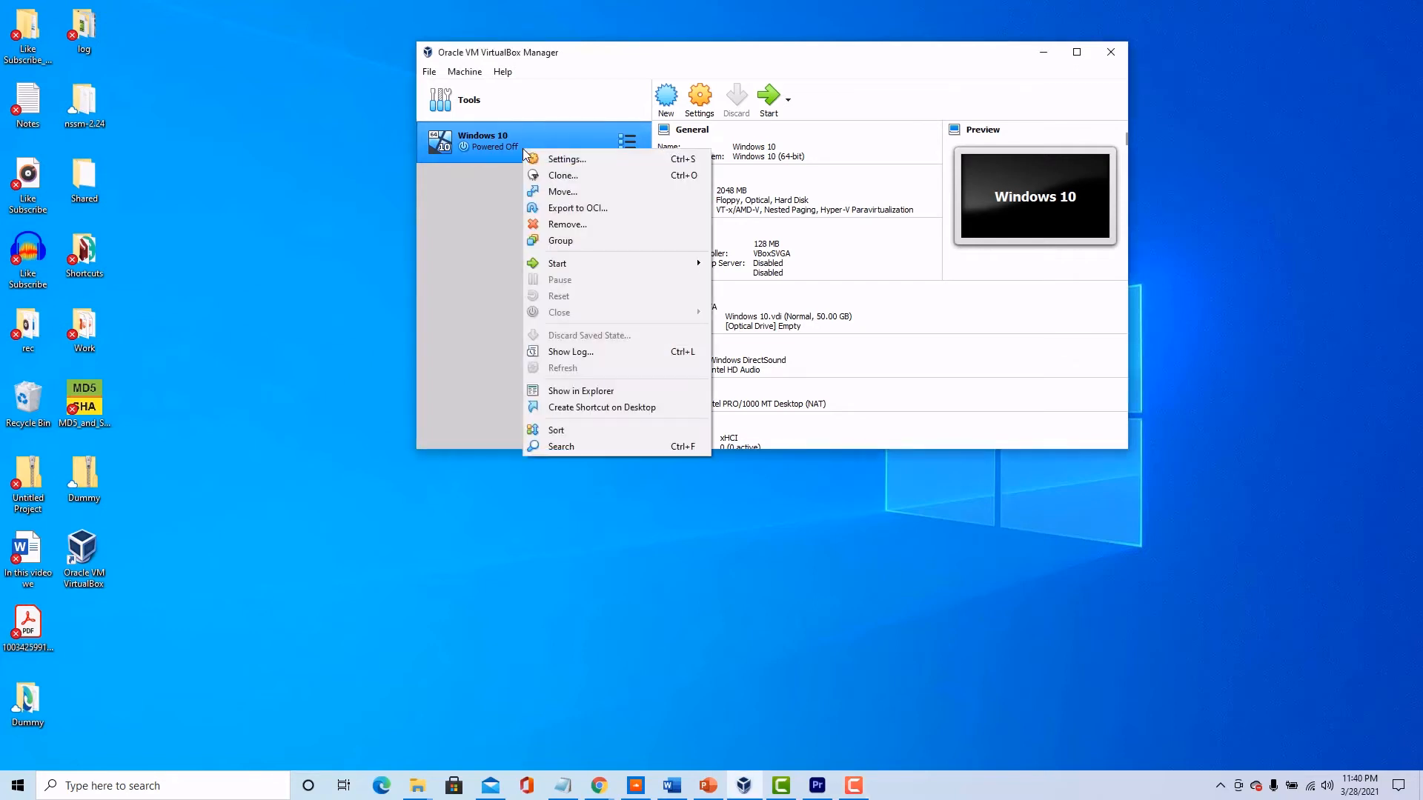
click(565, 163)
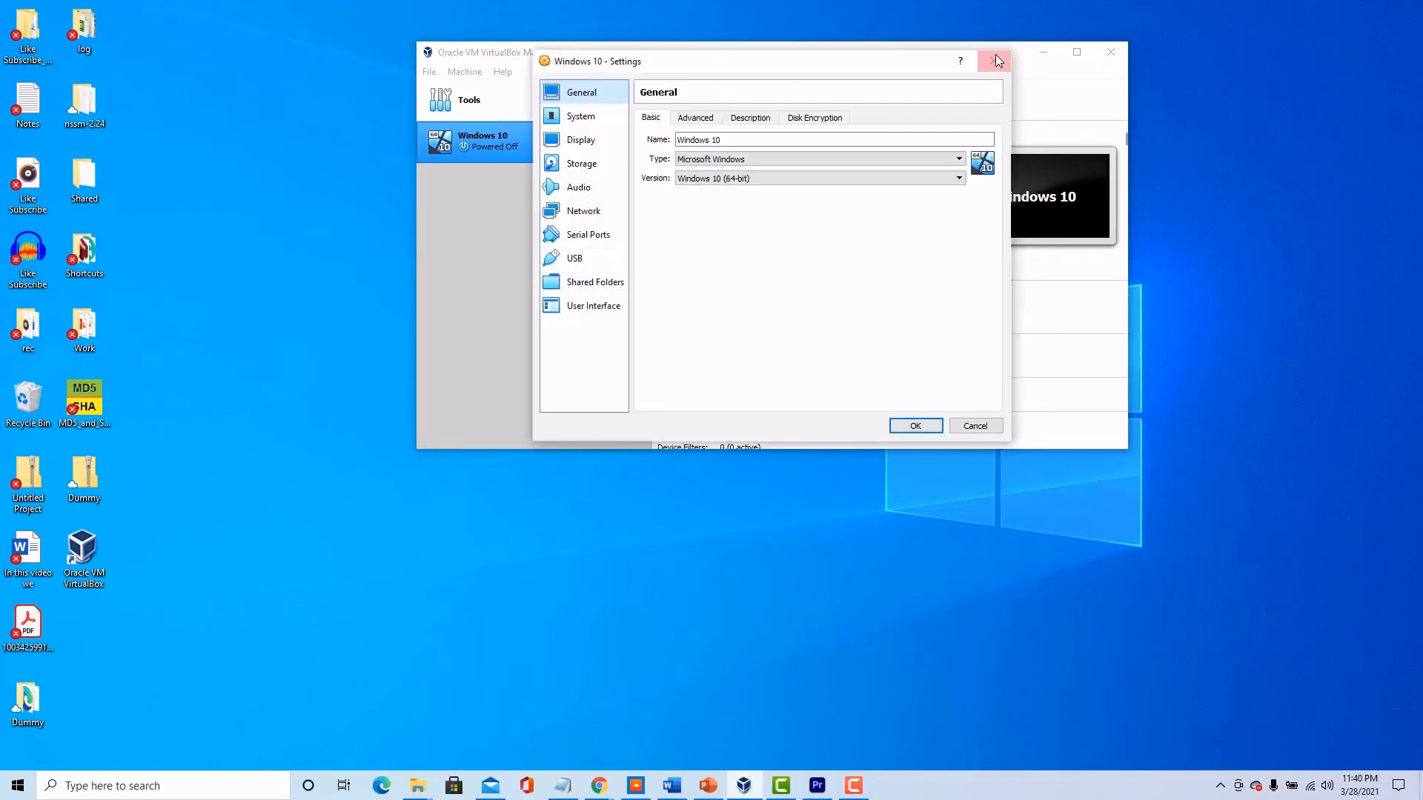
click(993, 62)
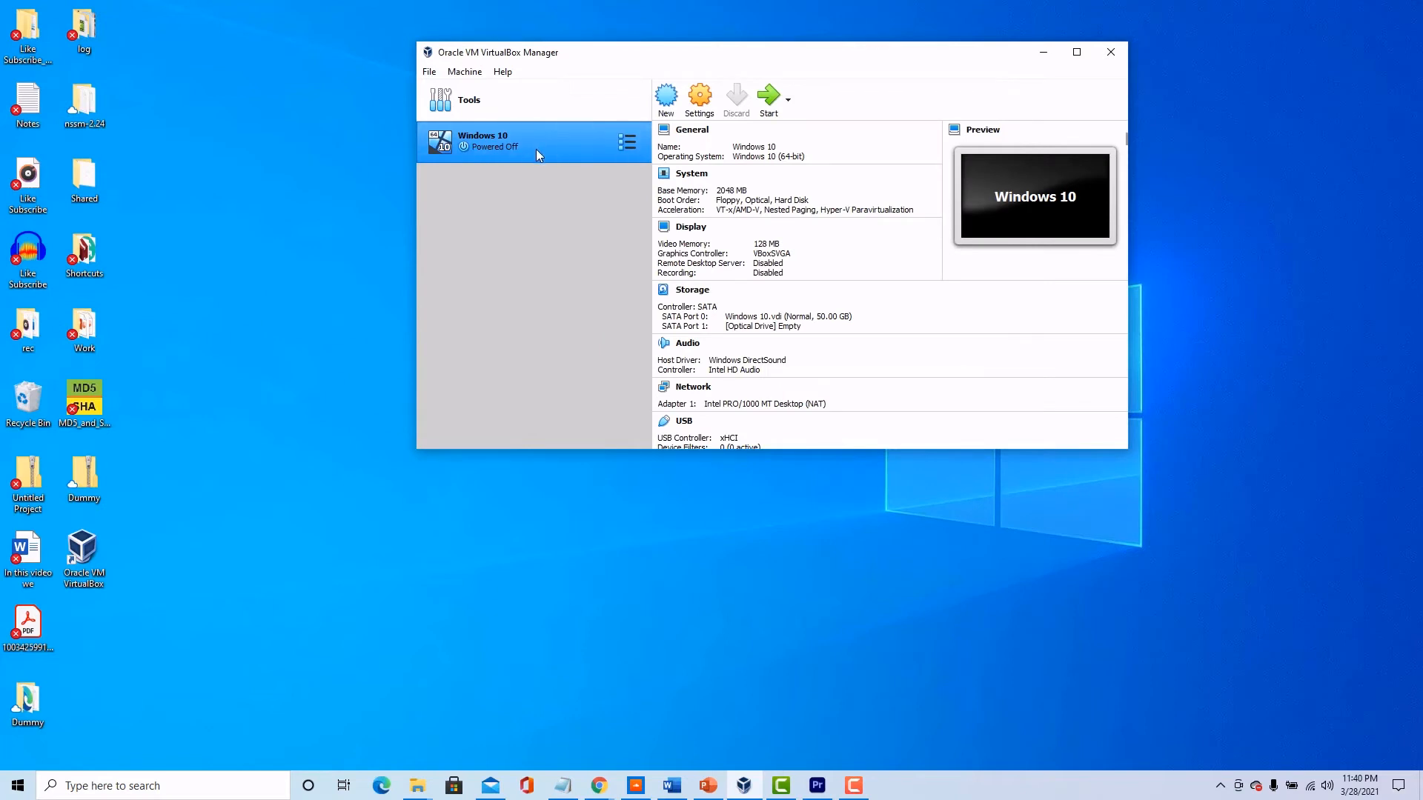
- Attach the Windows ISO from the Downloads folder to the machine's empty SATA Port 1 optical drive and save the settings
key(ctrl+s)
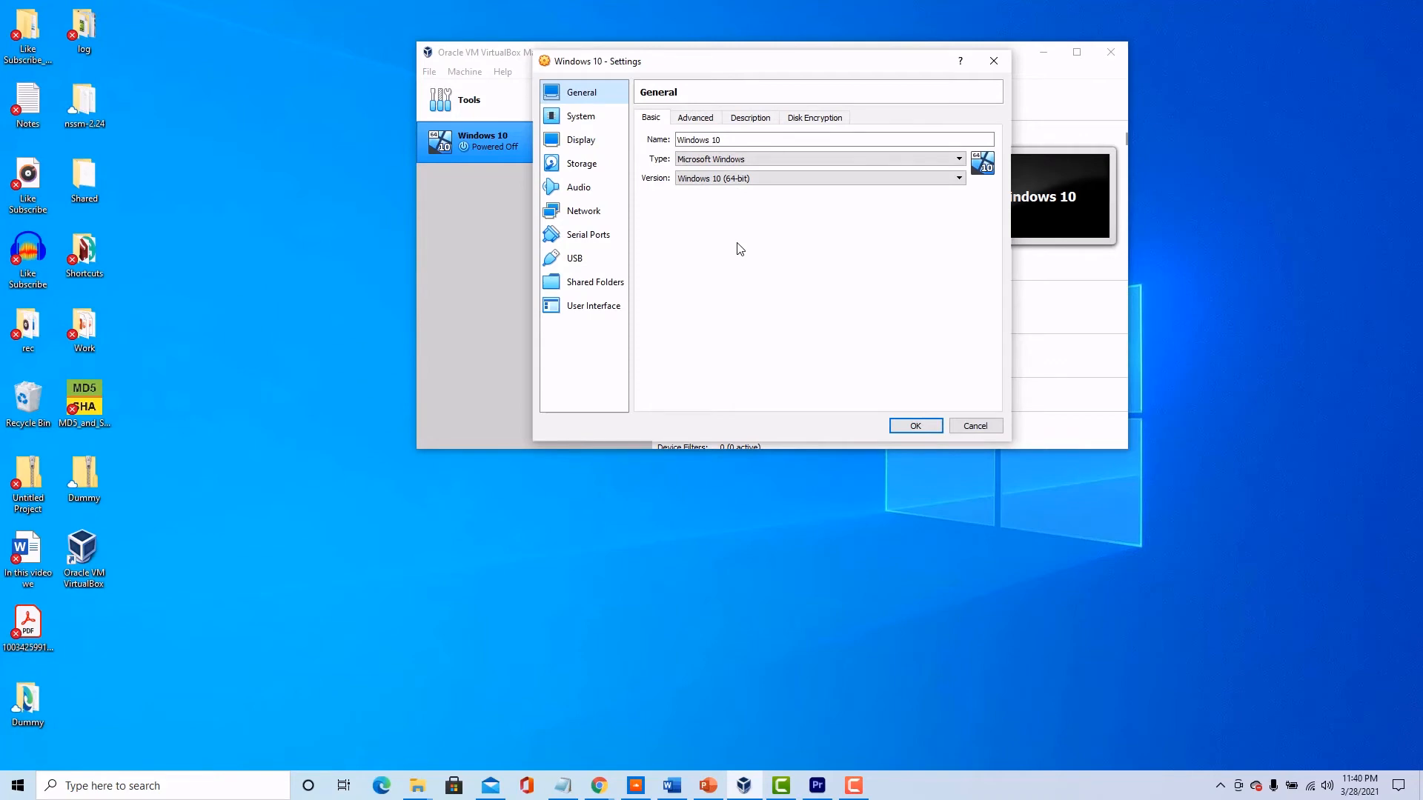
click(582, 163)
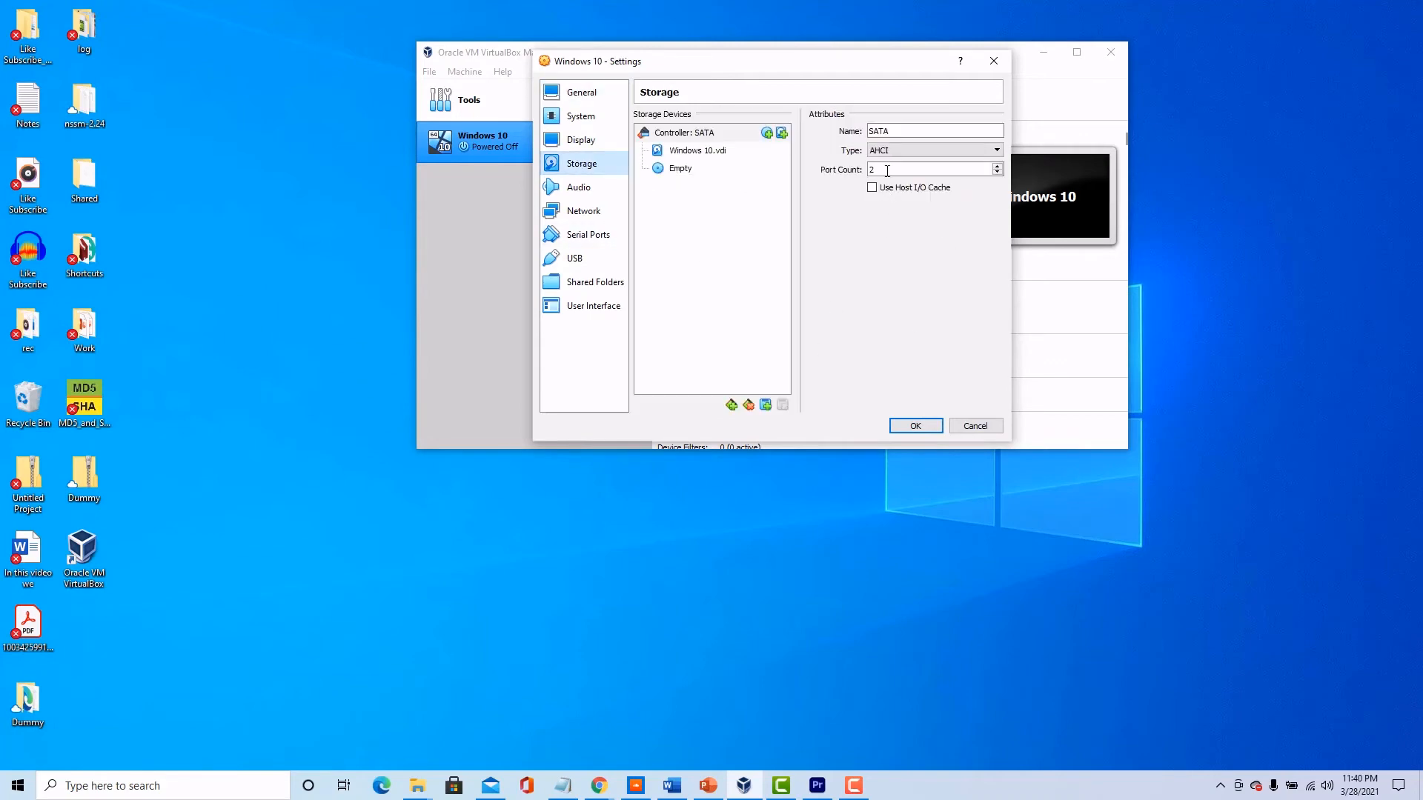
click(678, 134)
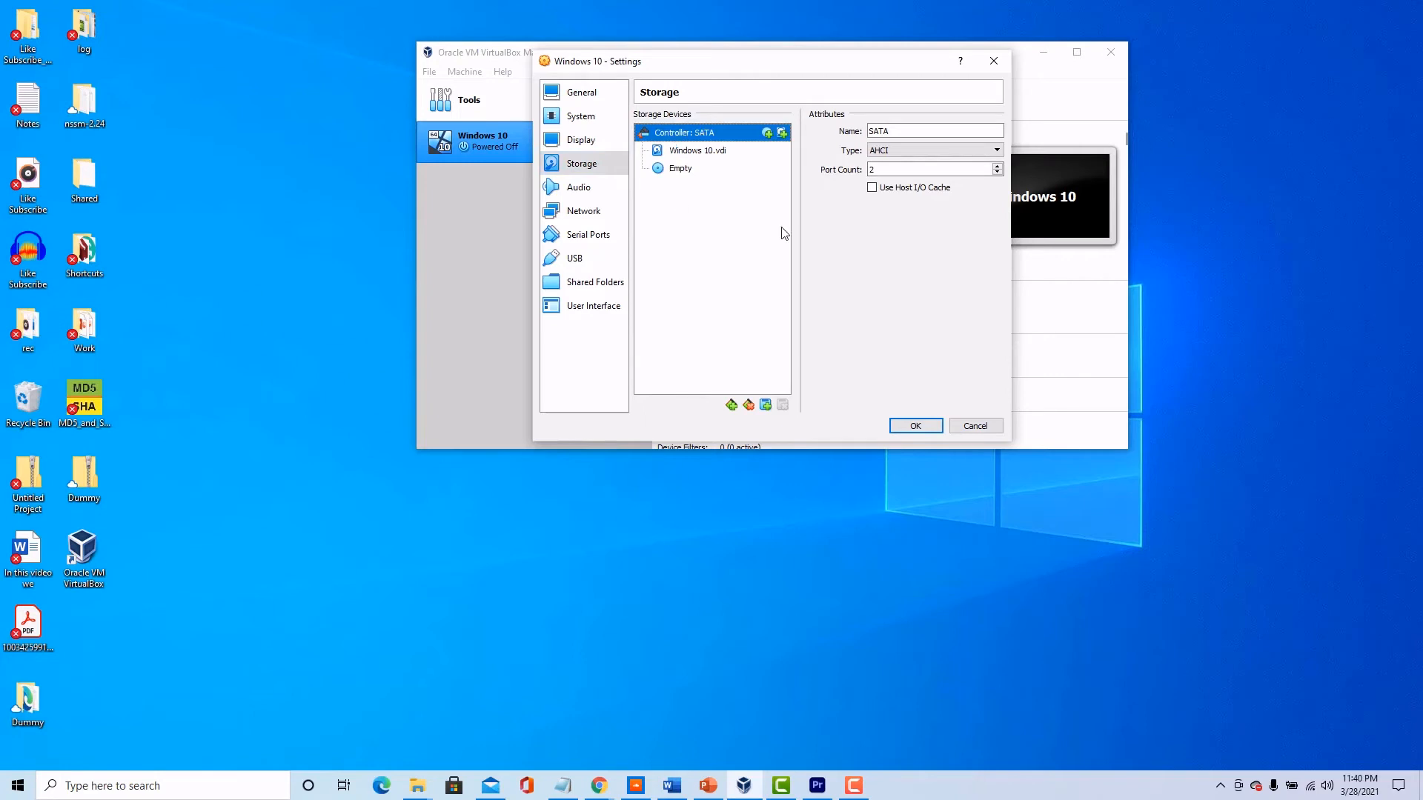
click(682, 169)
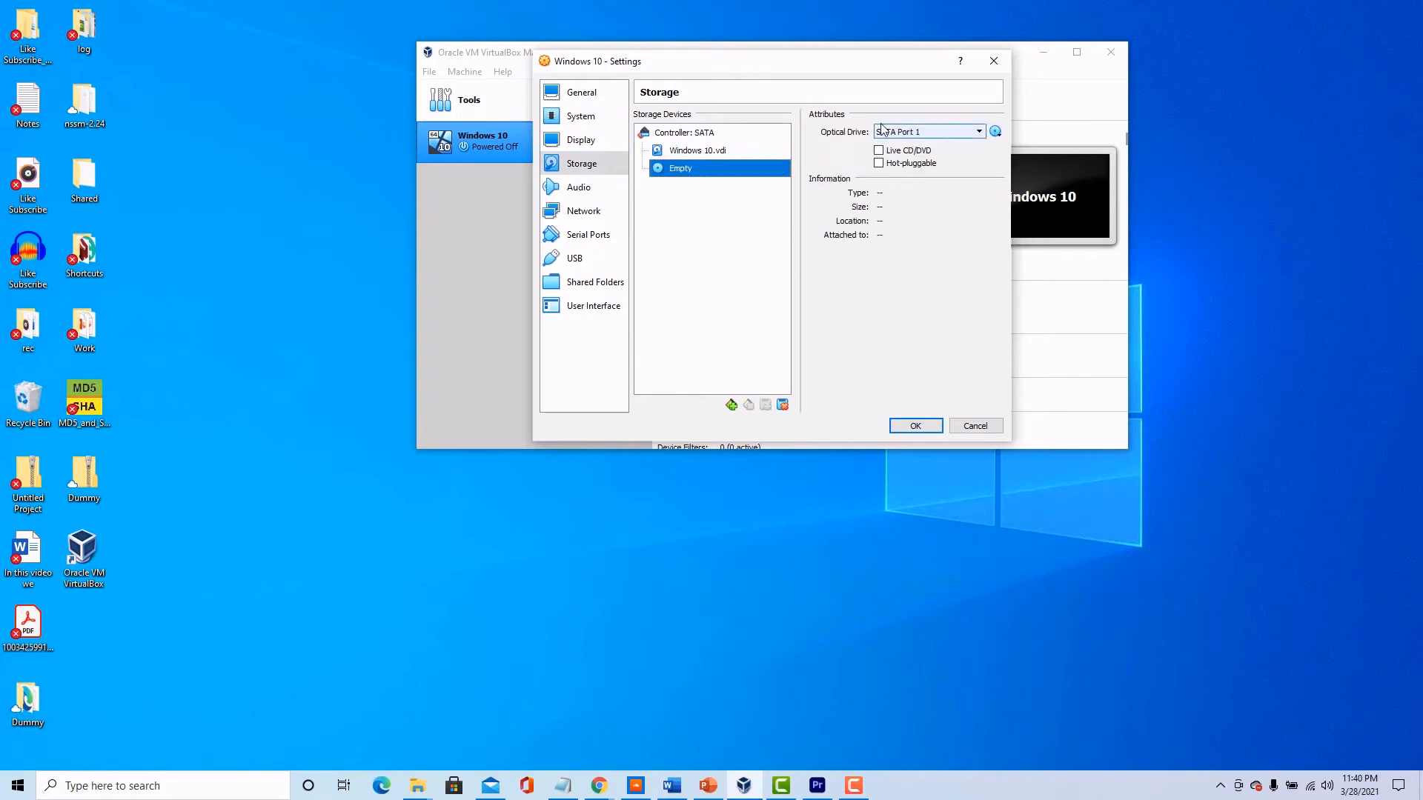
click(997, 133)
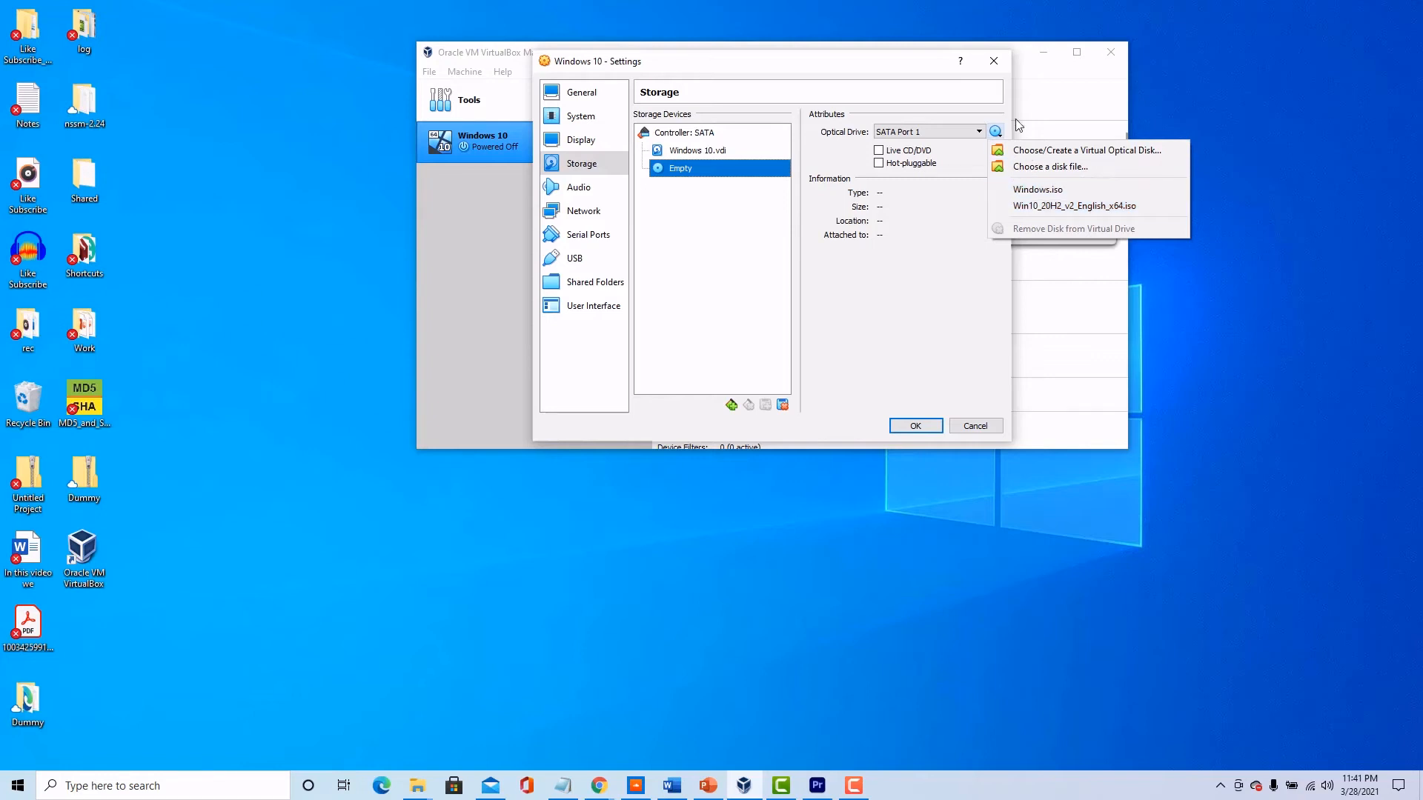
click(1035, 167)
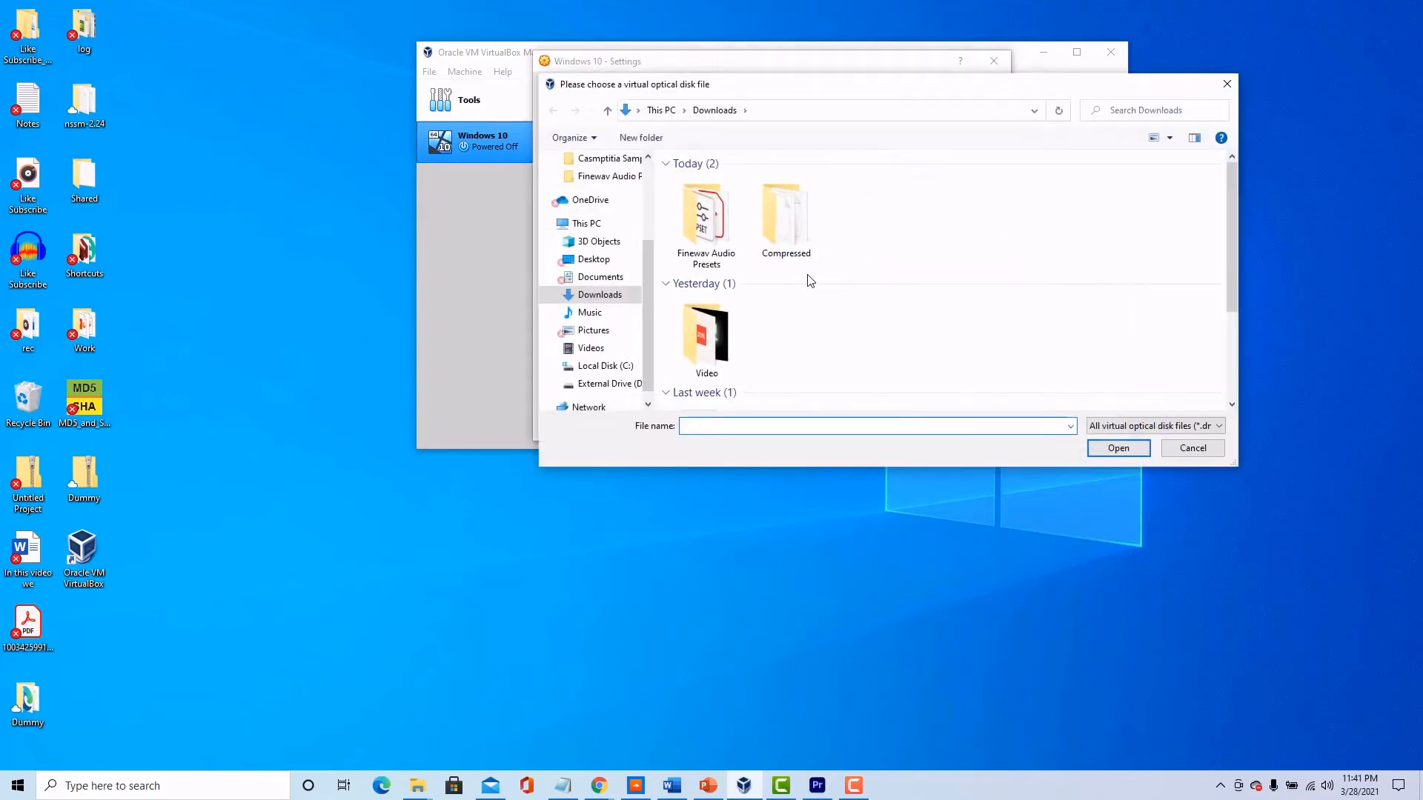
click(601, 296)
scroll(791, 324, down, 2)
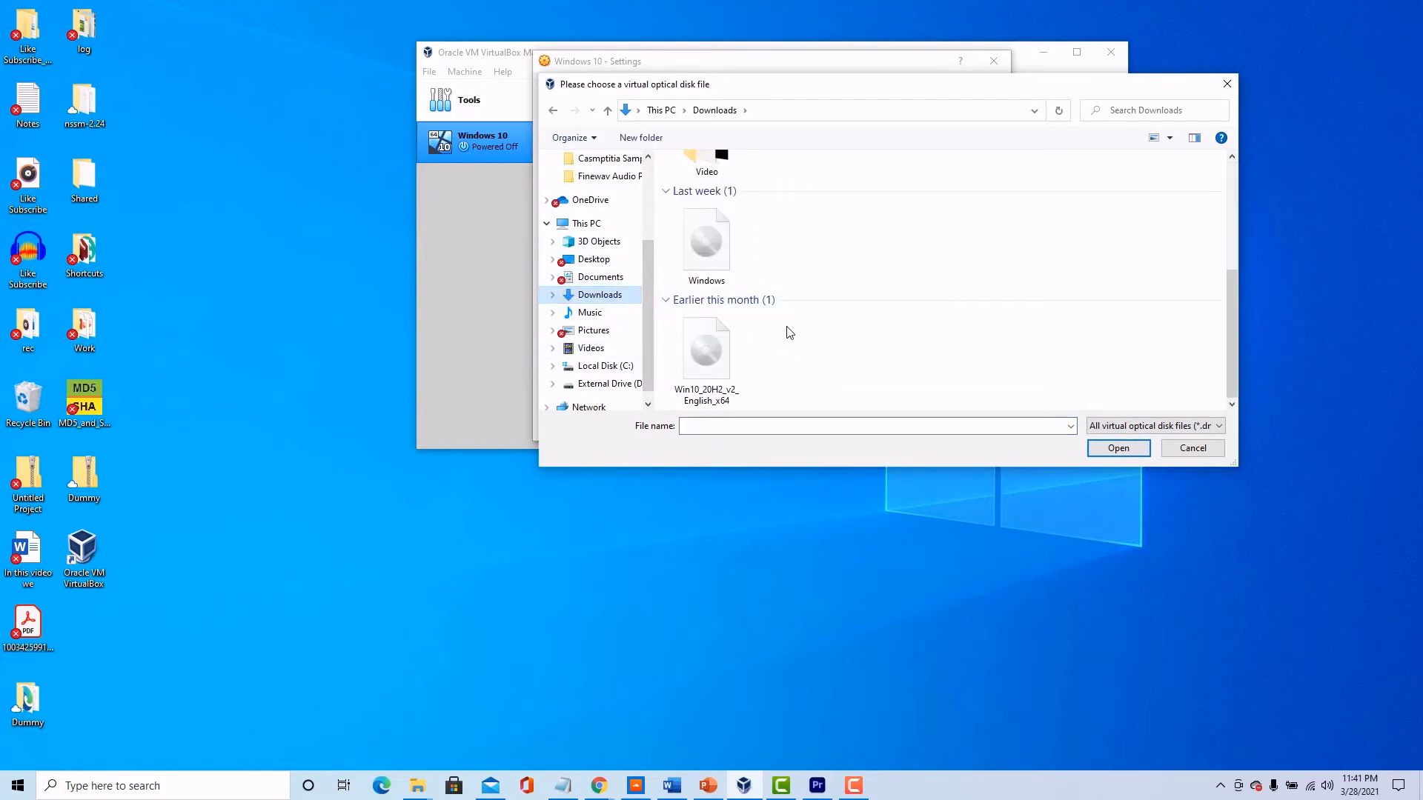
click(701, 233)
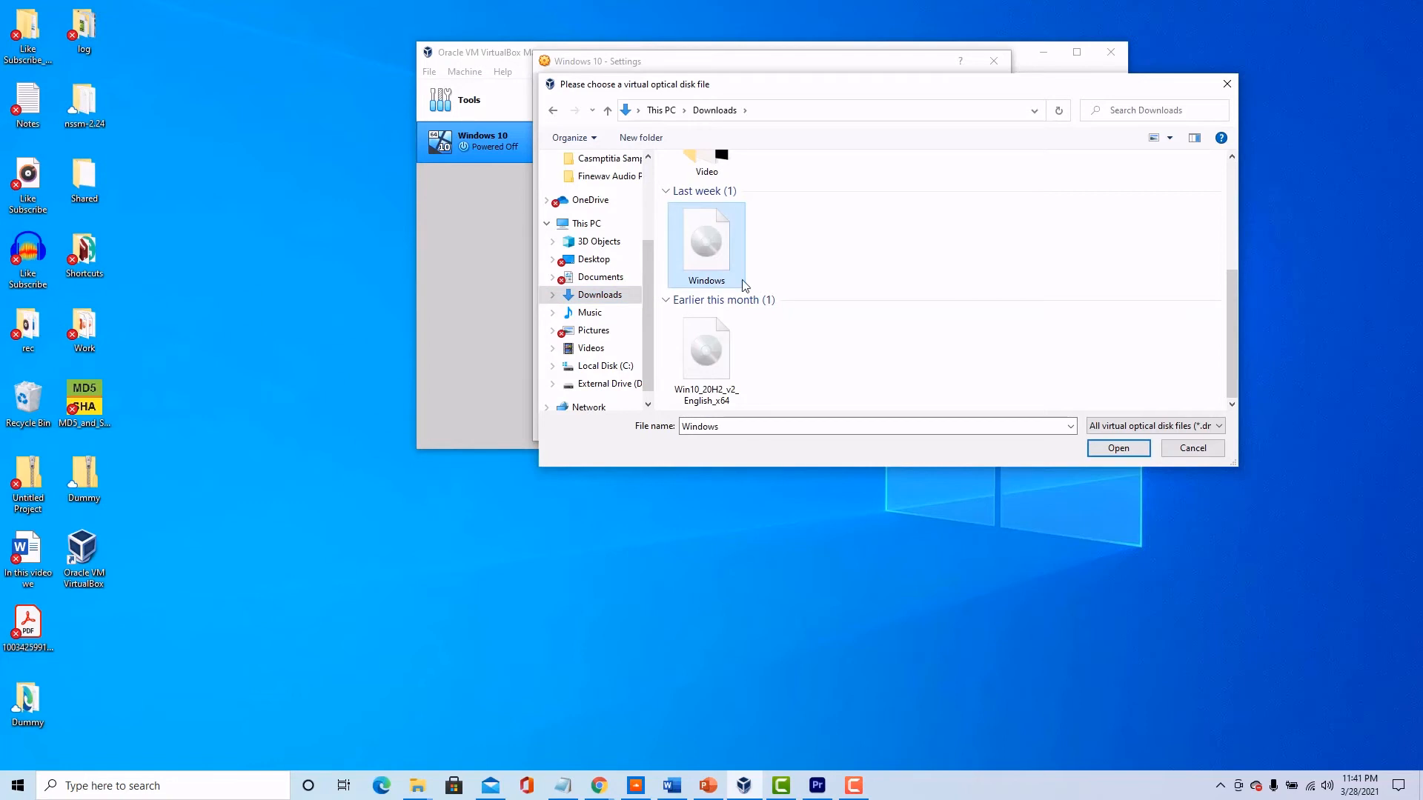
click(1118, 448)
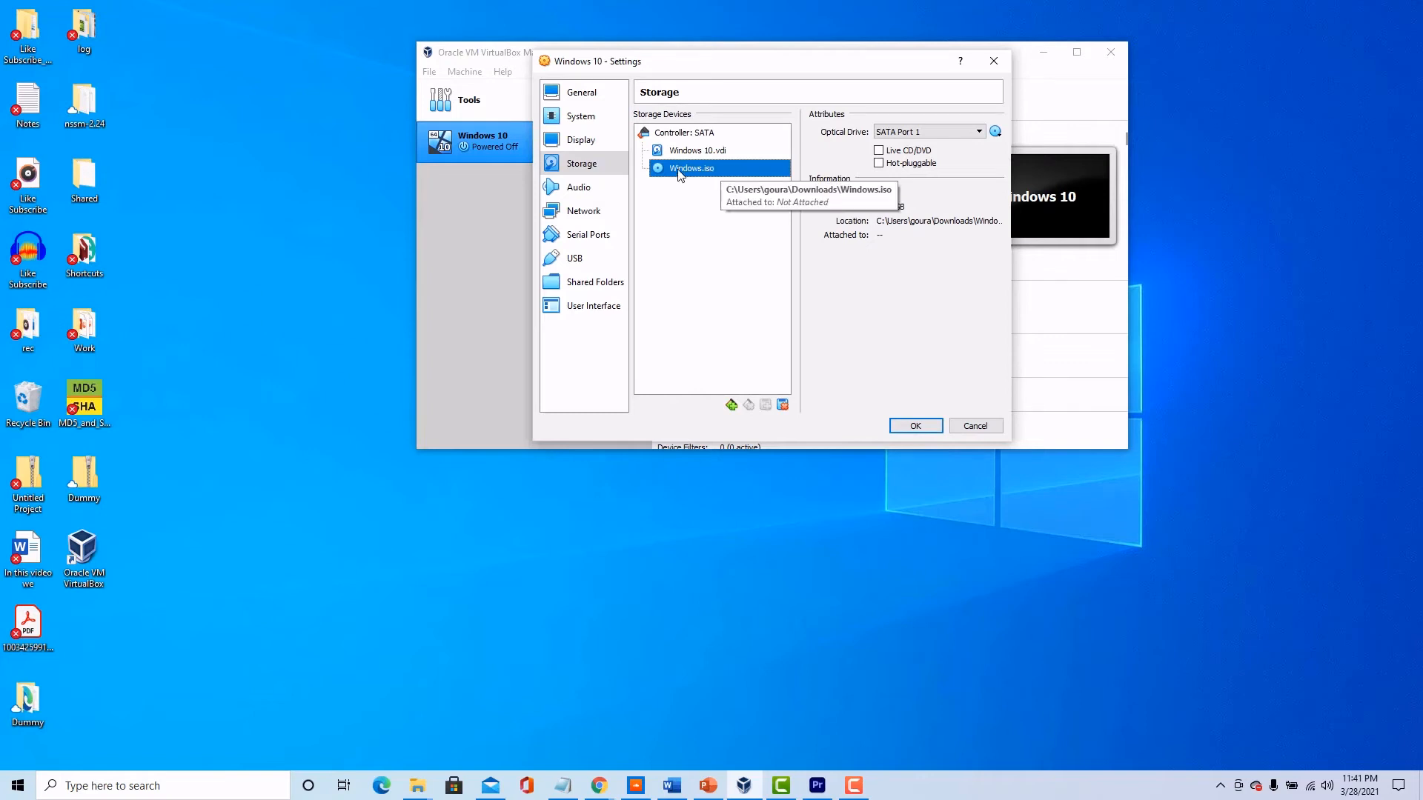
click(916, 426)
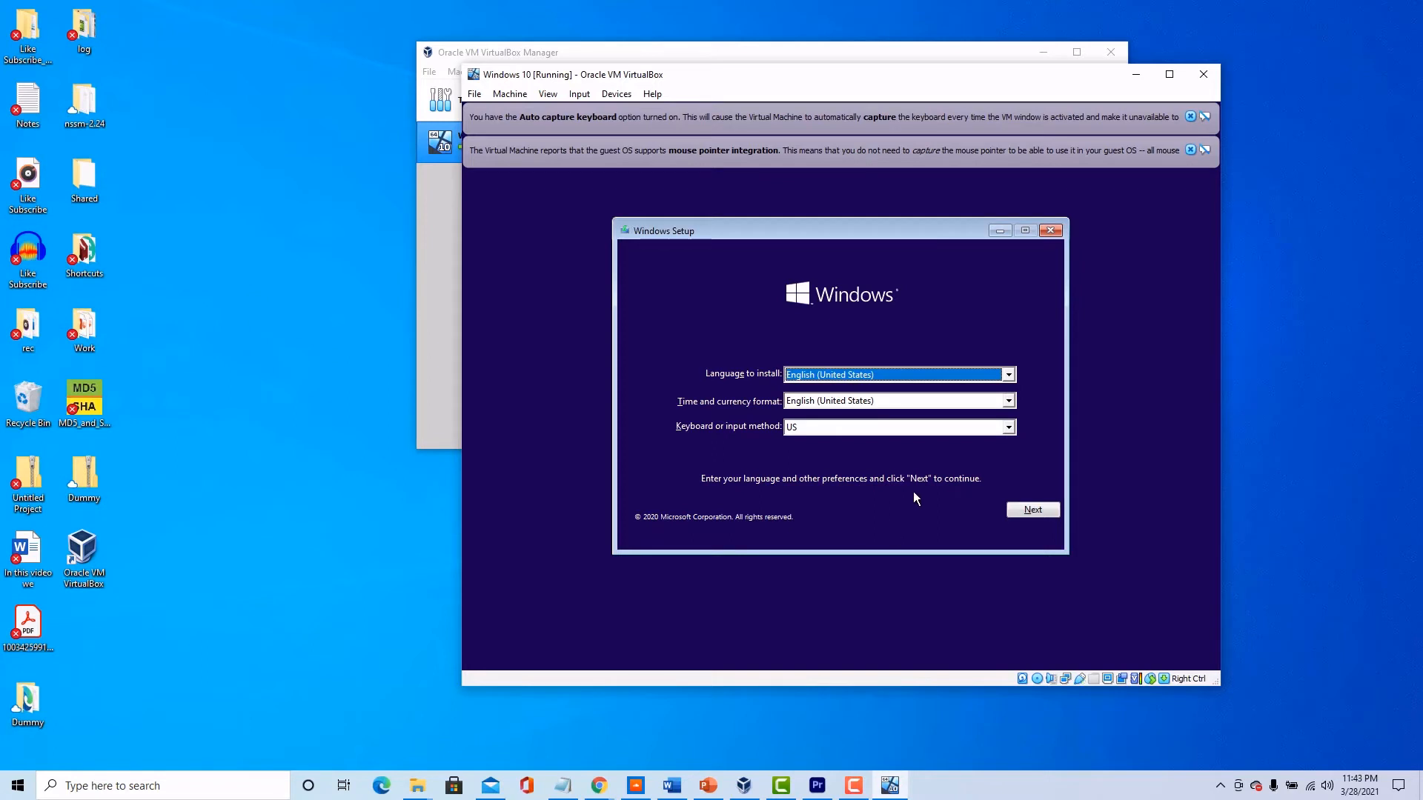
- Start the Windows installation with English (United States) and the US keyboard, choosing the Windows 10 Home edition
click(1033, 510)
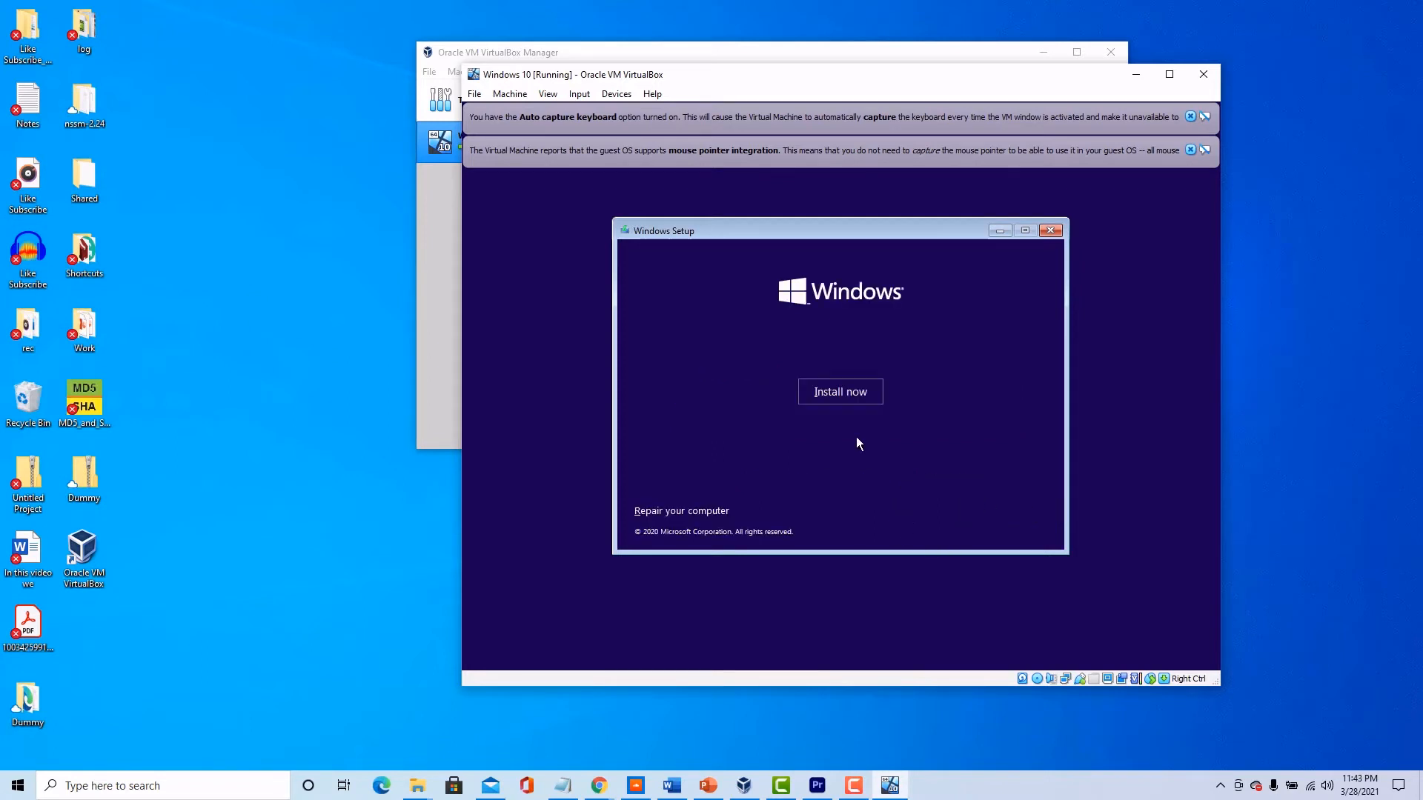
click(827, 393)
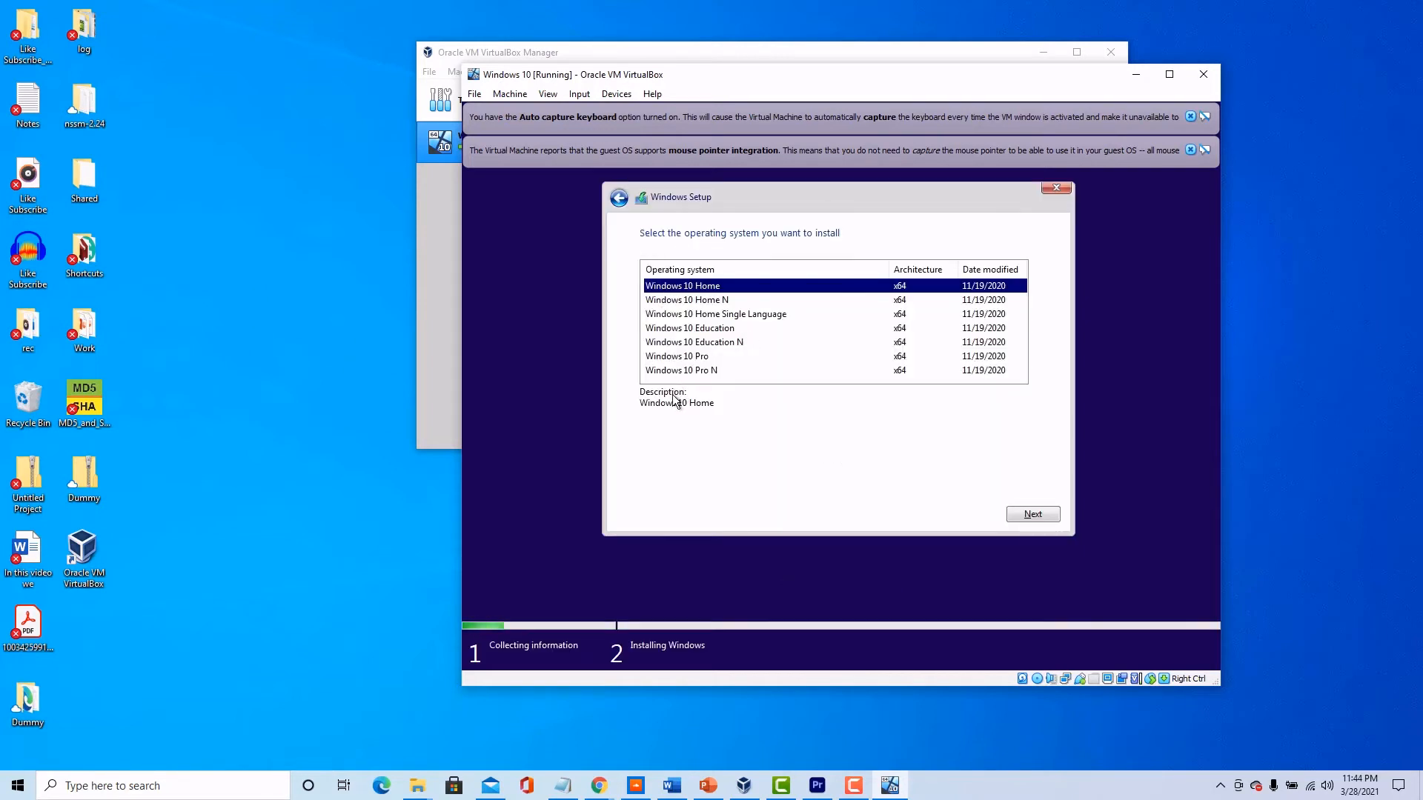
click(1034, 512)
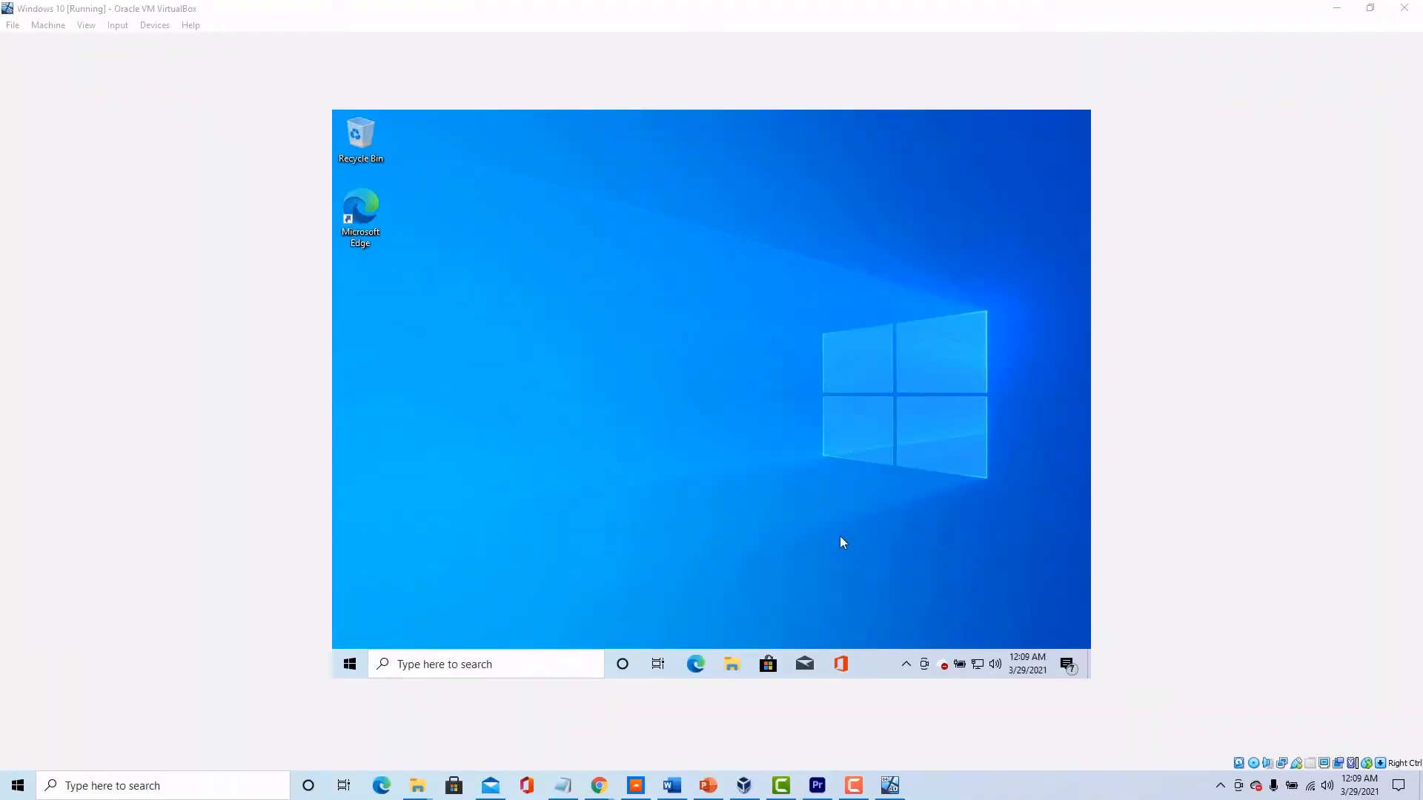
- Switch the virtual machine to full-screen mode and return it to windowed mode
click(350, 666)
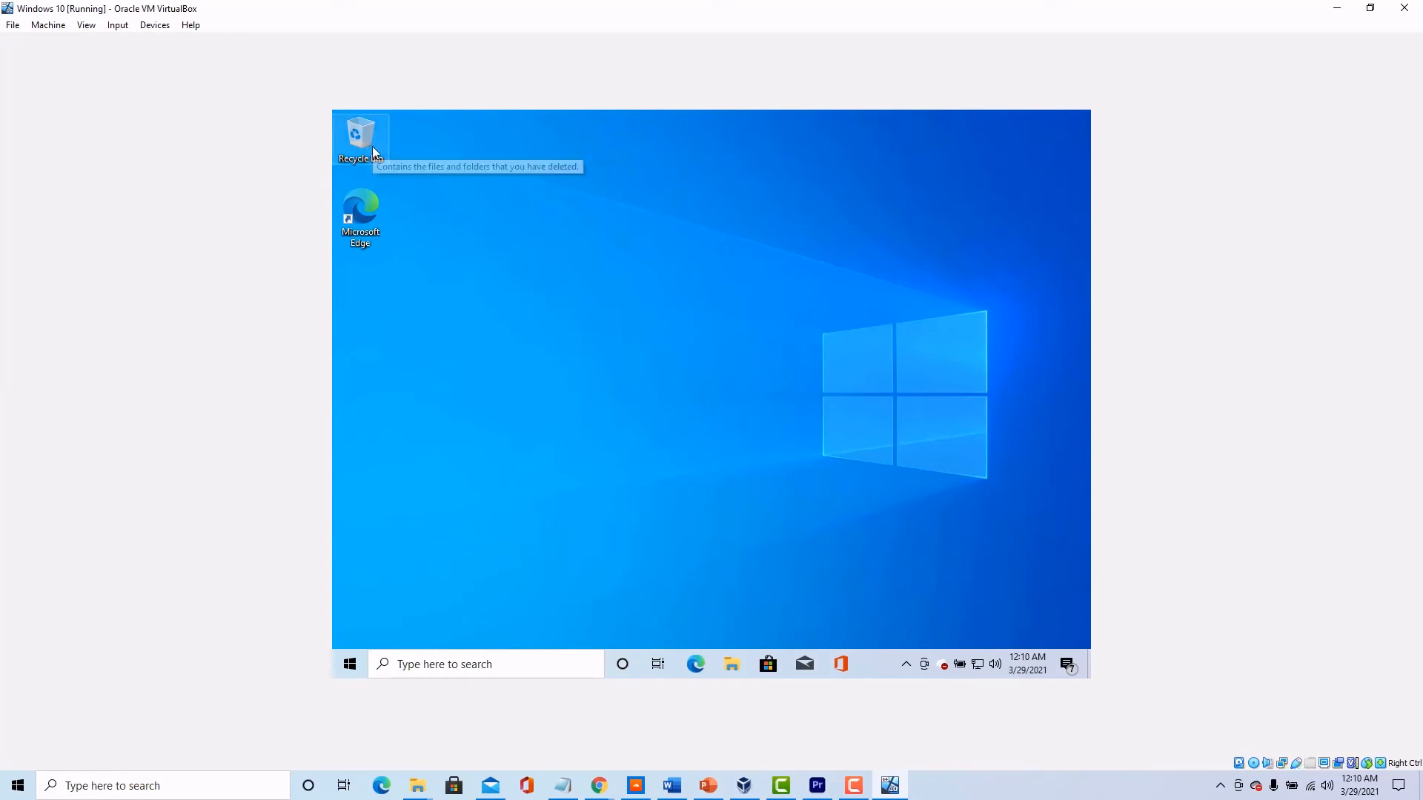
click(87, 25)
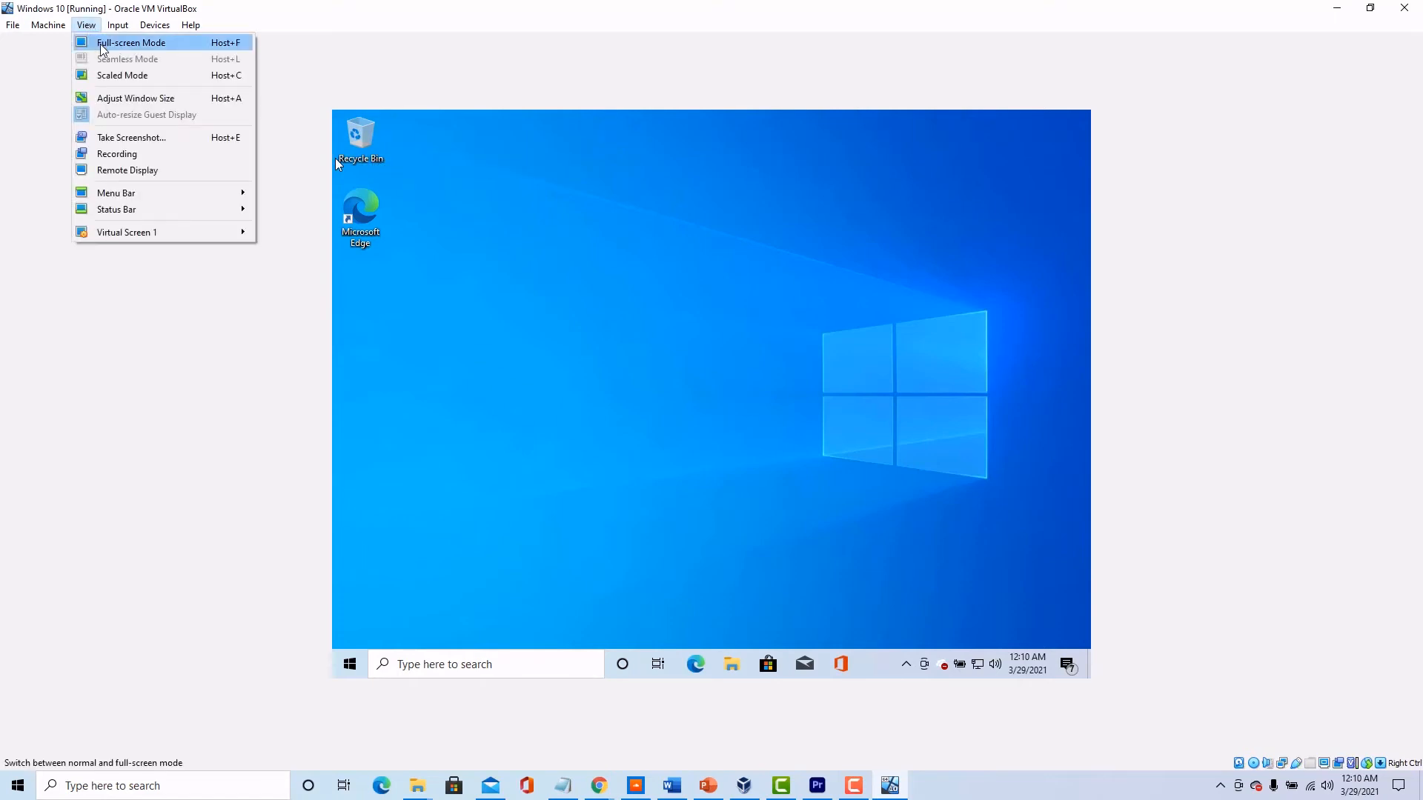
click(109, 43)
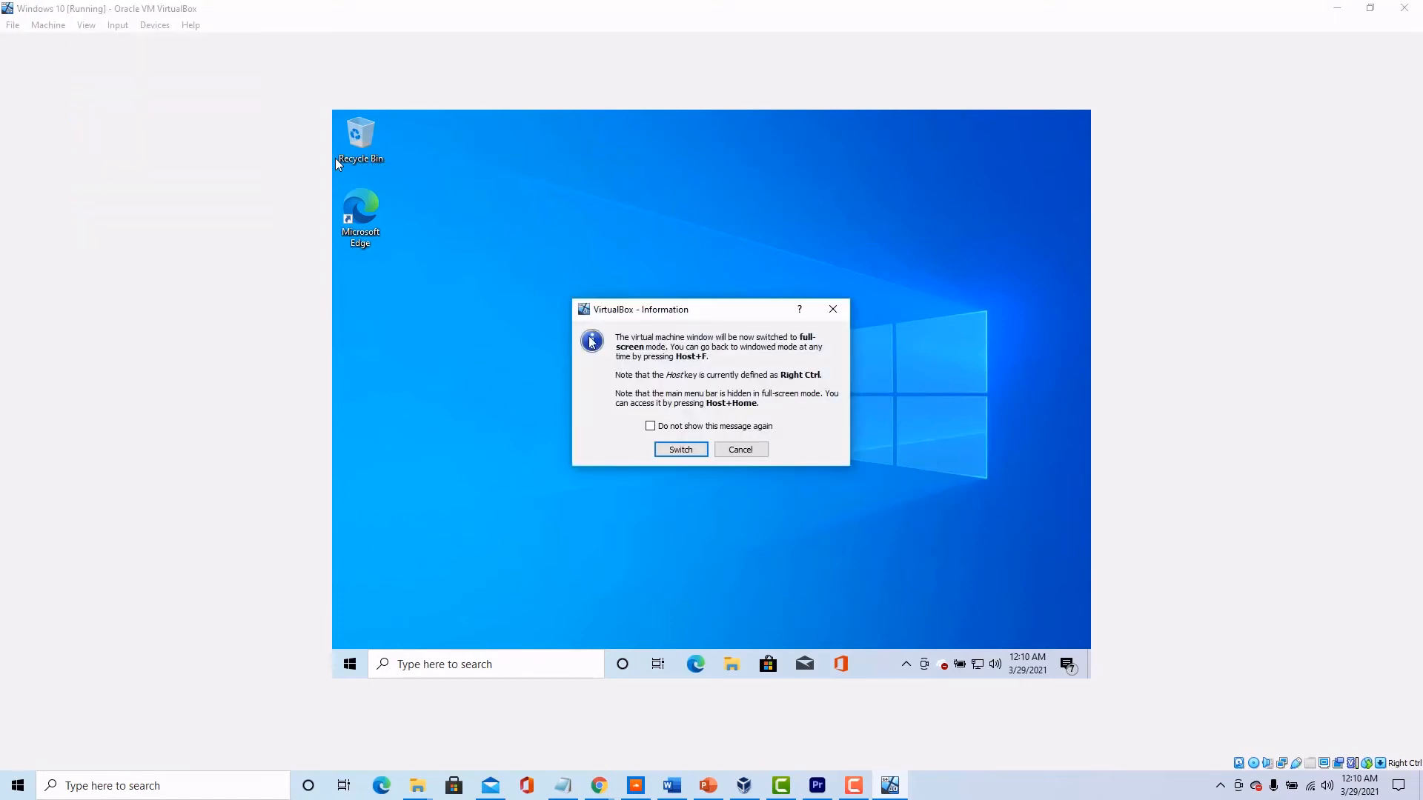
click(676, 449)
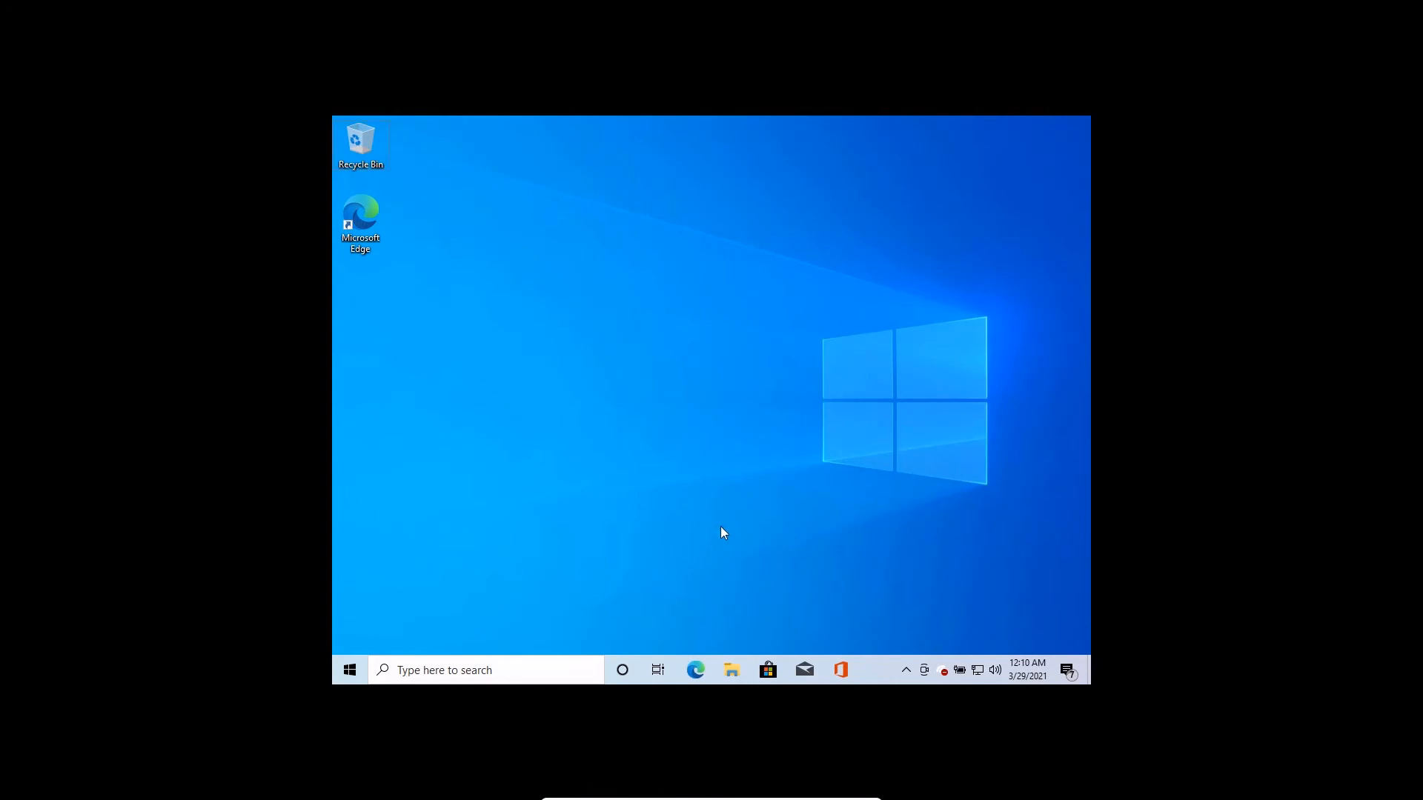
click(855, 791)
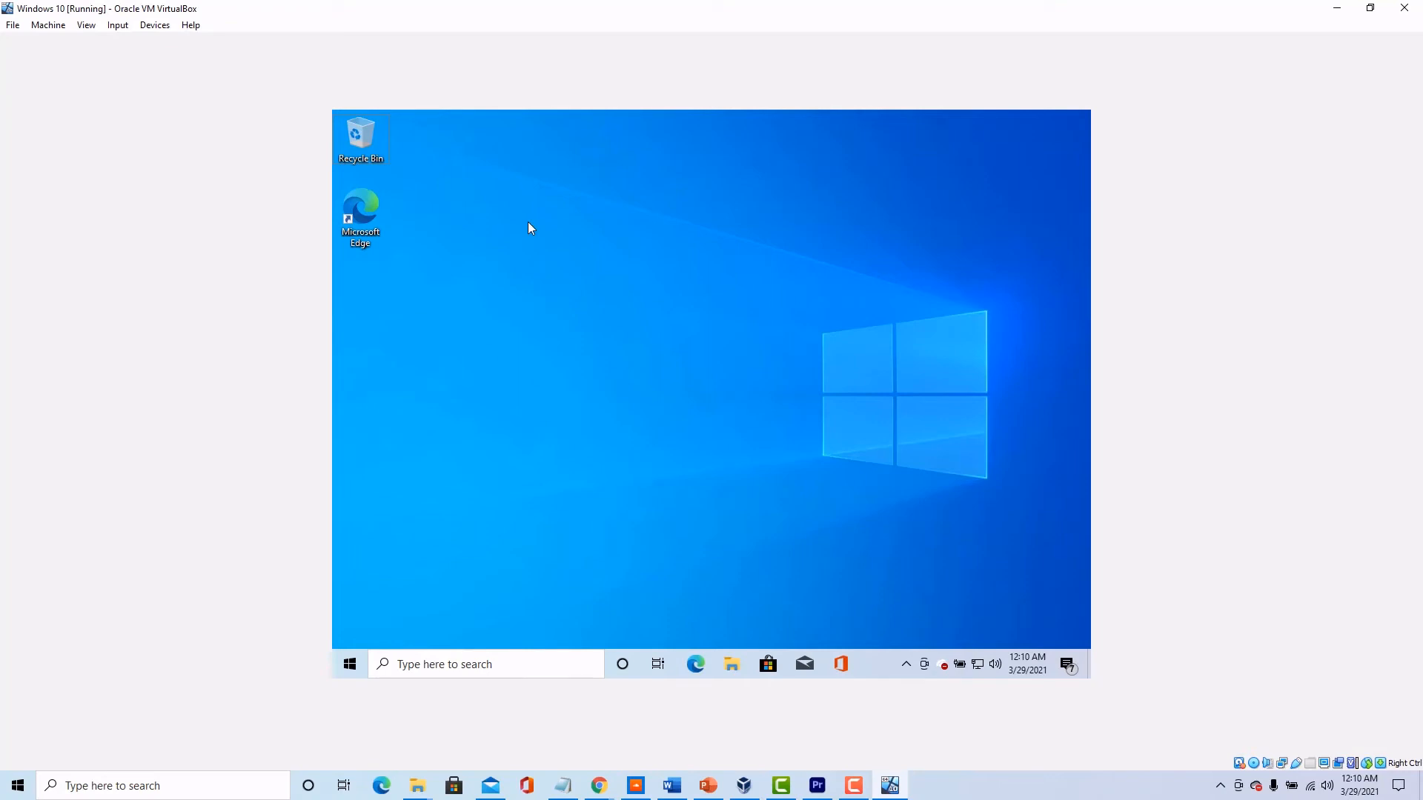
- Insert the Guest Additions CD image and open the CD drive (D:) in the guest's File Explorer
click(155, 27)
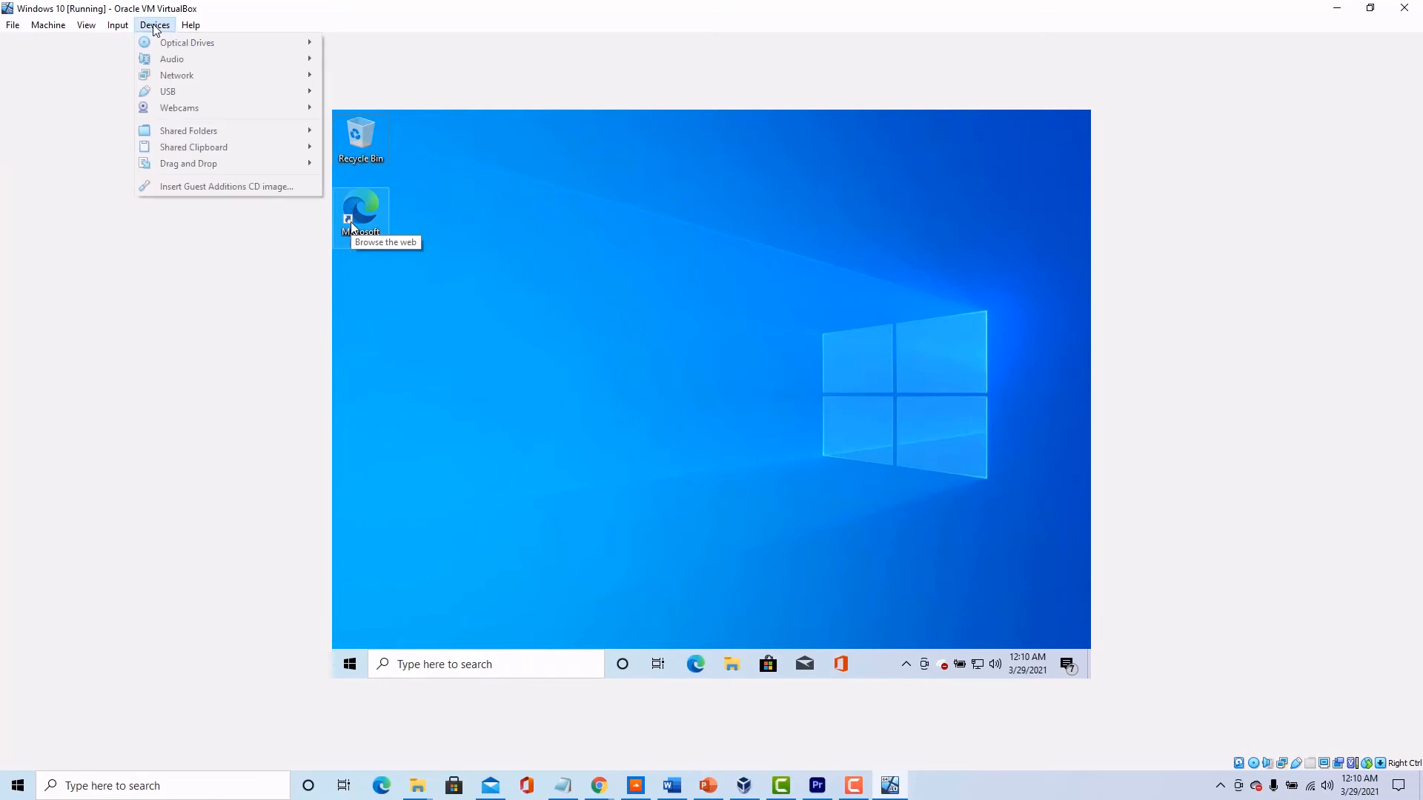
click(178, 189)
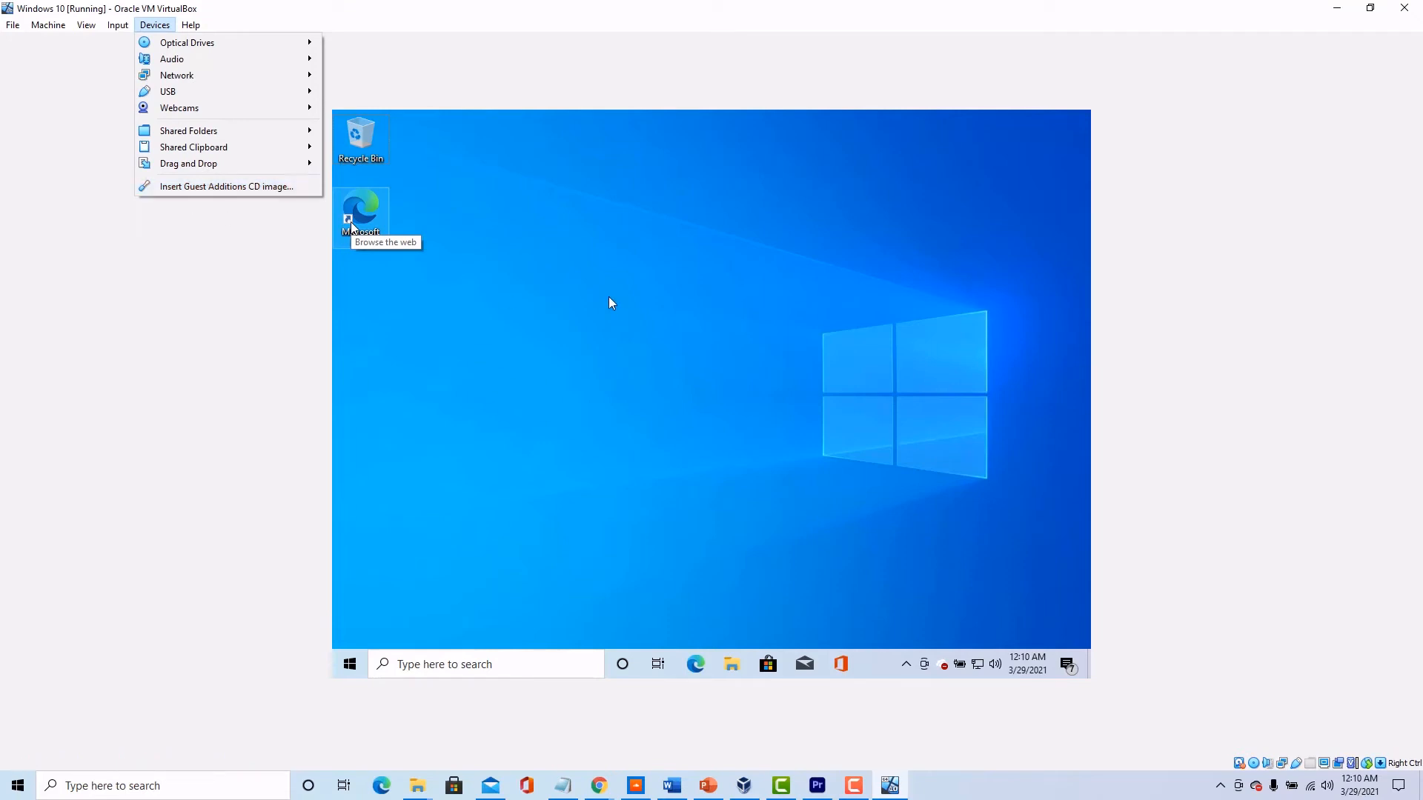
key(super+e)
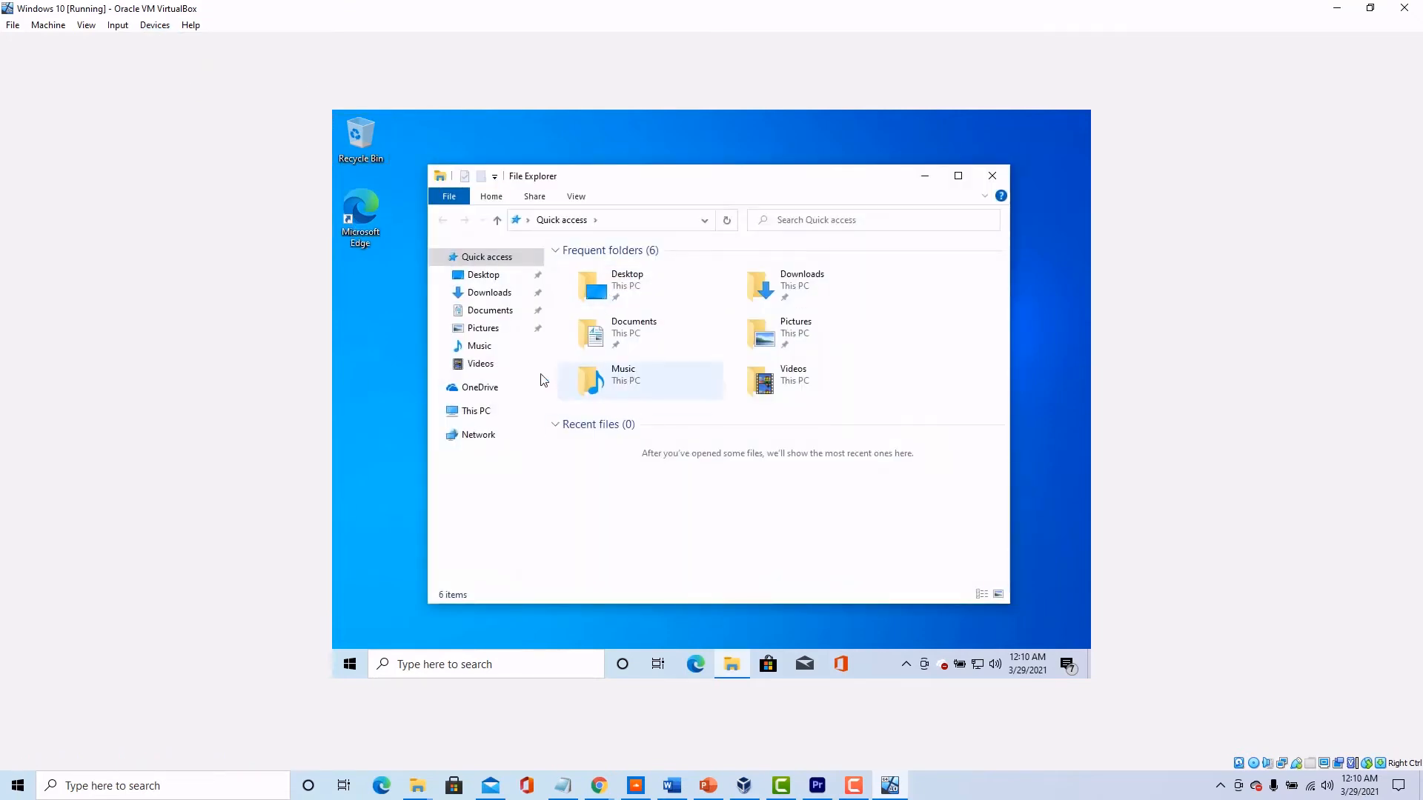
click(475, 410)
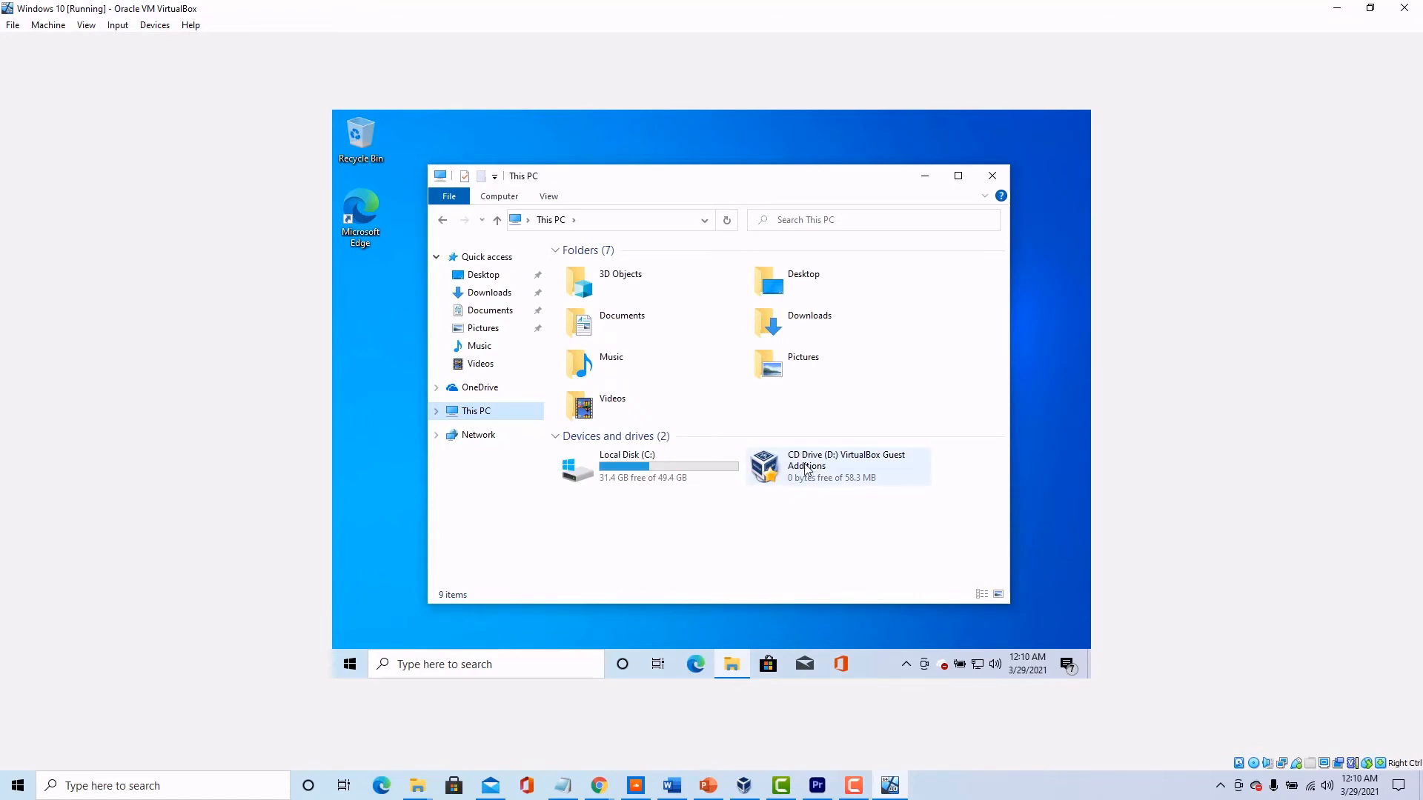
right_click(806, 469)
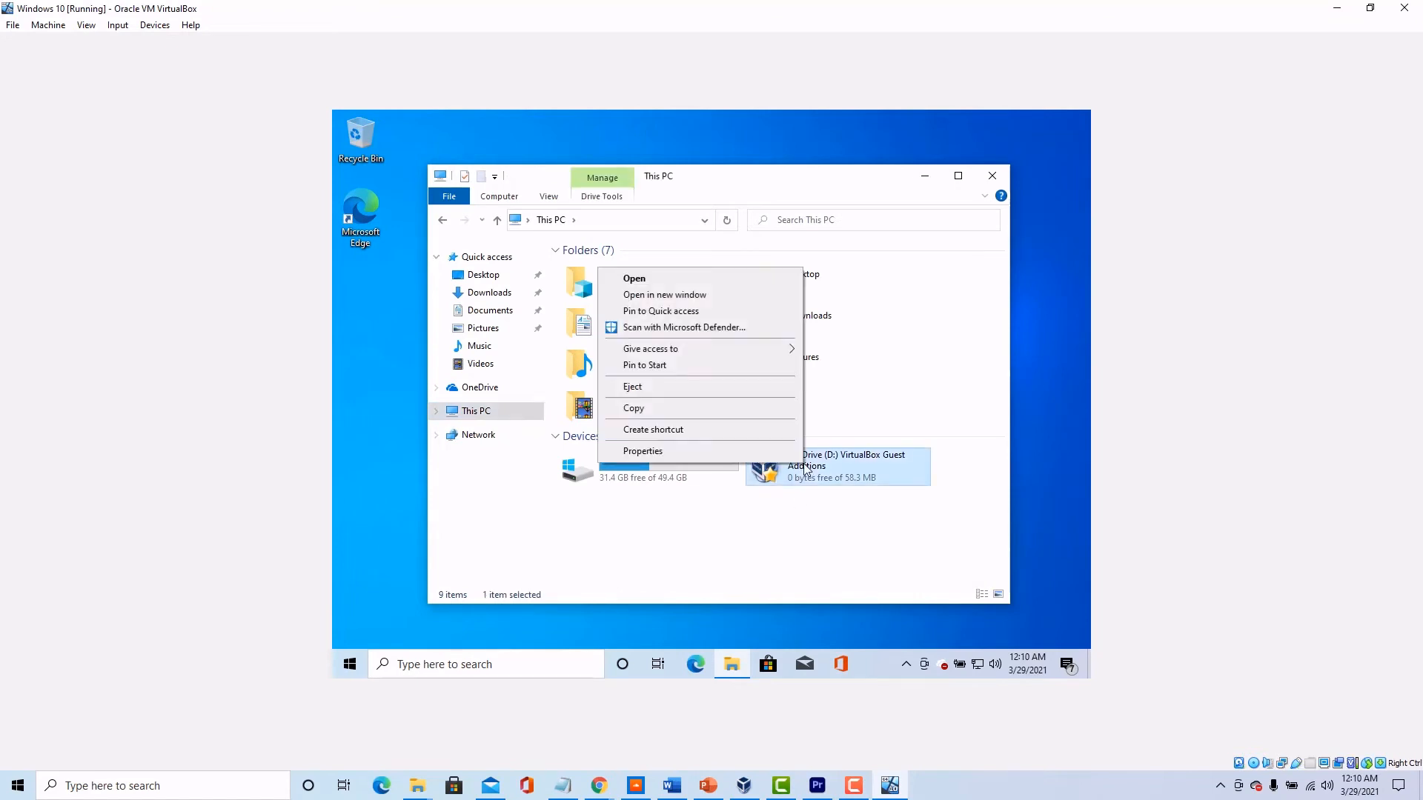
click(651, 279)
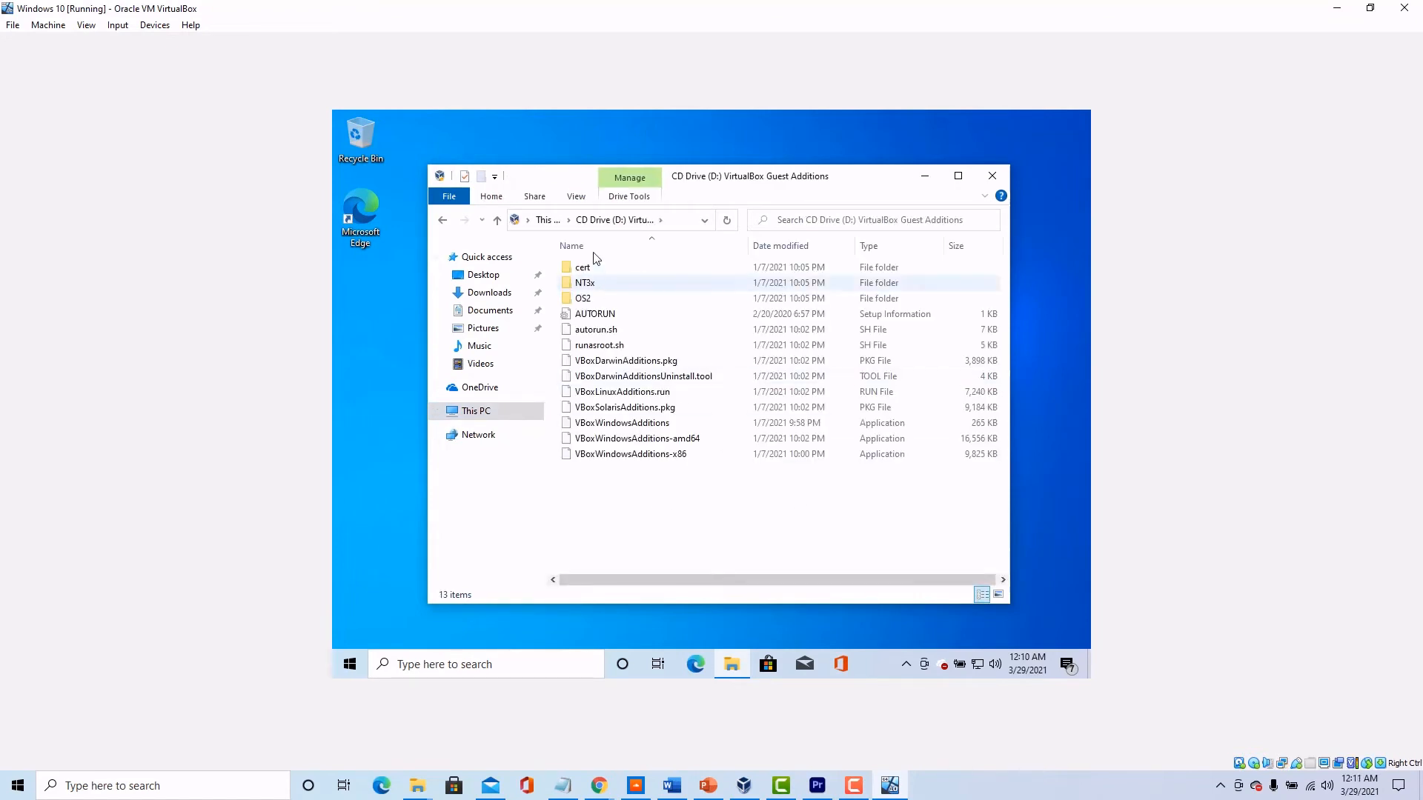
- Run VBoxWindowsAdditions, install Guest Additions 6.1.18 with the default folder and components, and reboot the guest immediately
click(611, 424)
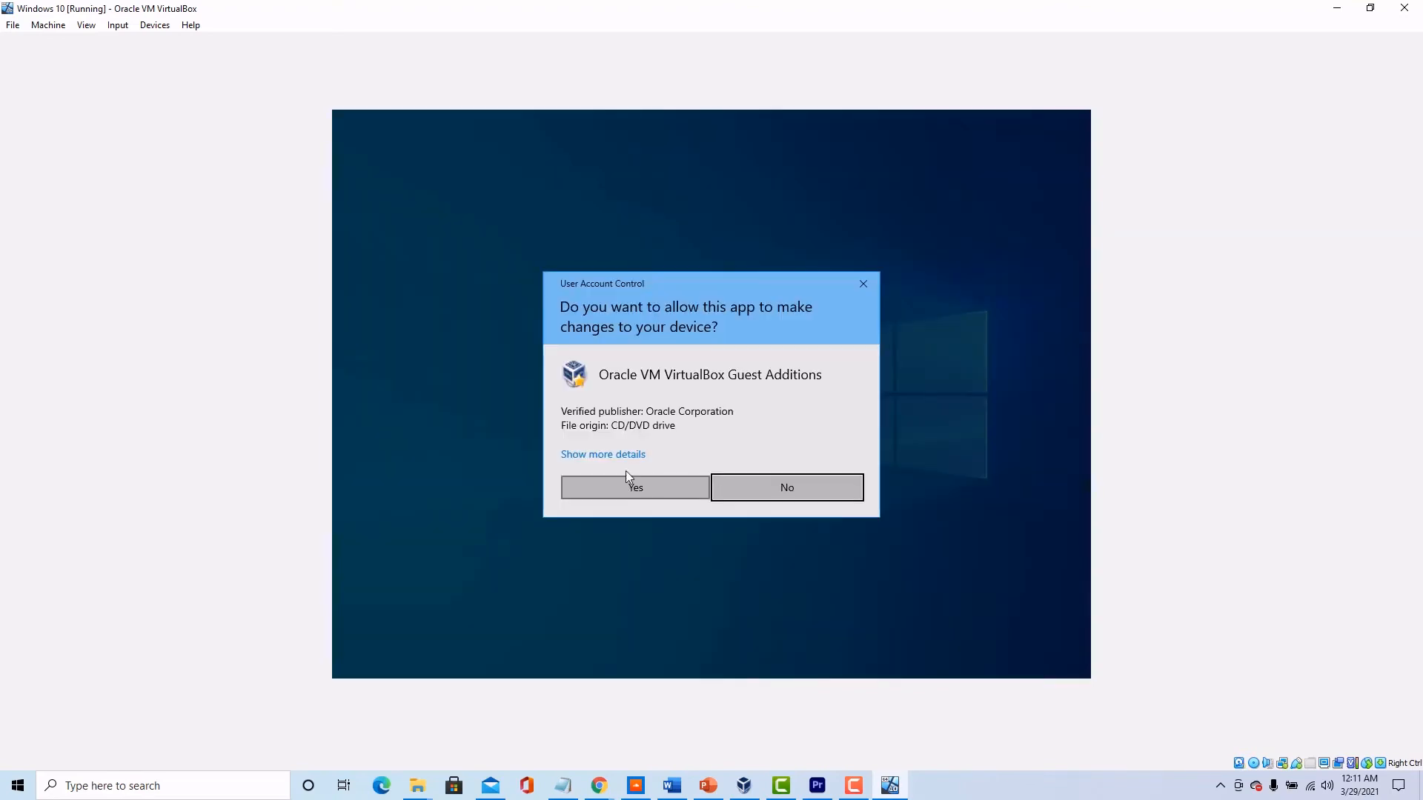
click(629, 483)
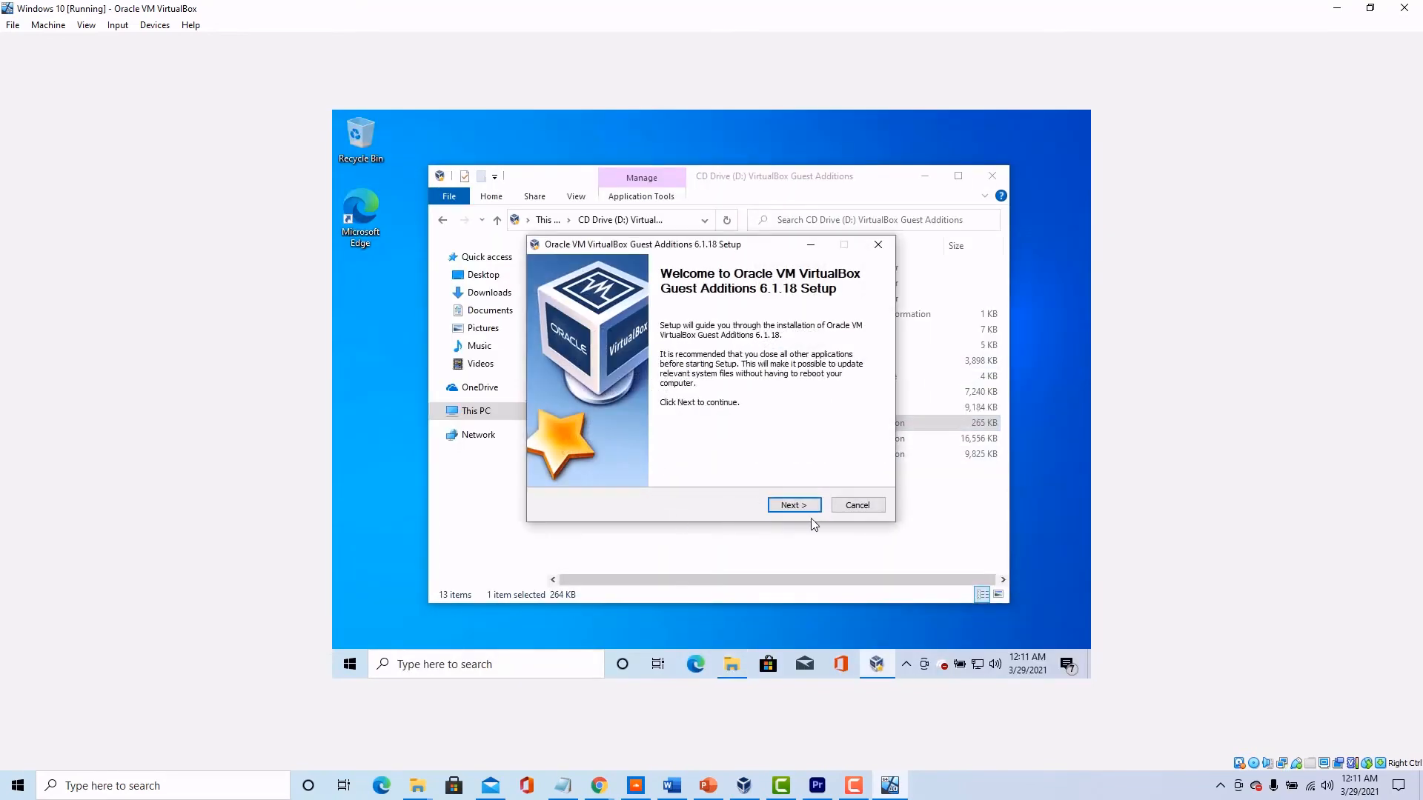
click(804, 506)
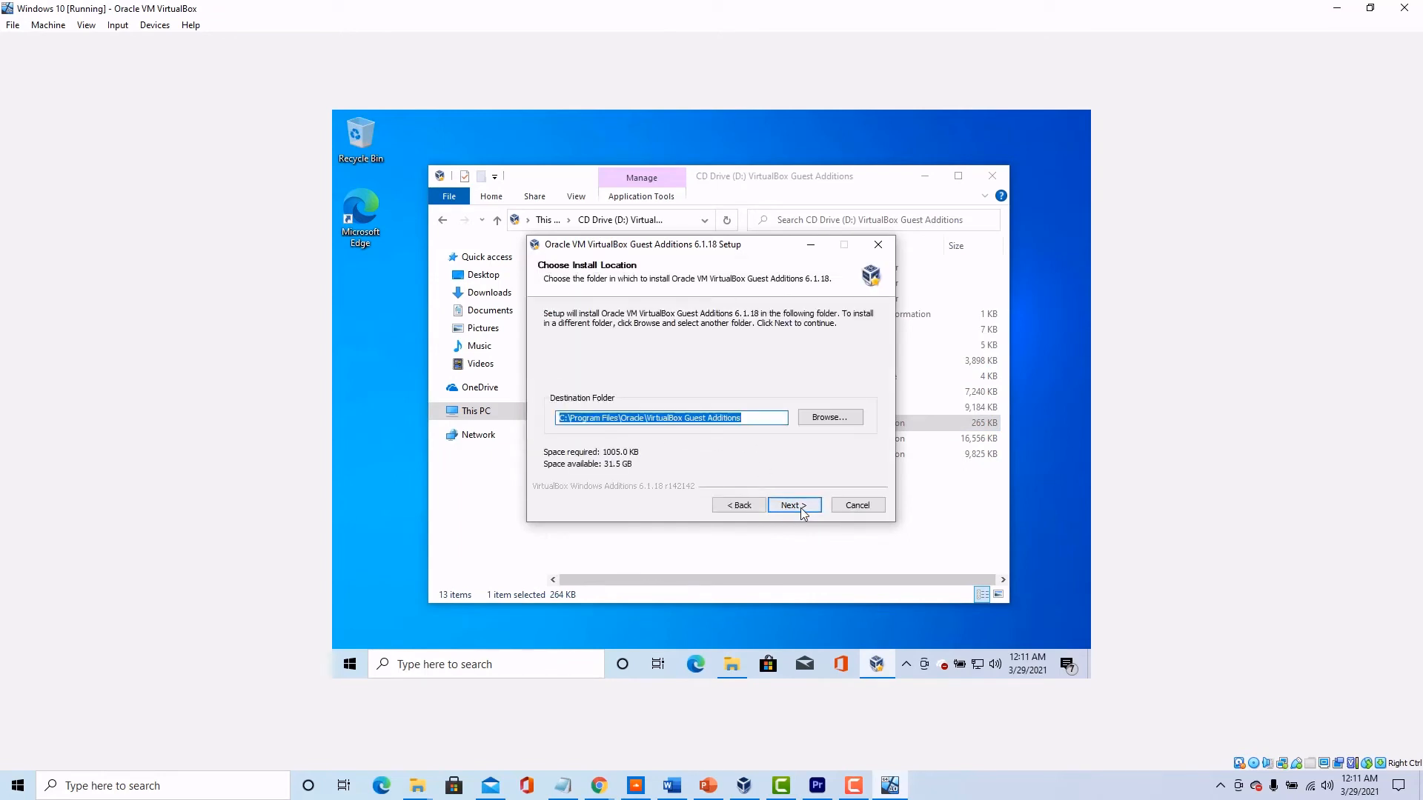
click(799, 508)
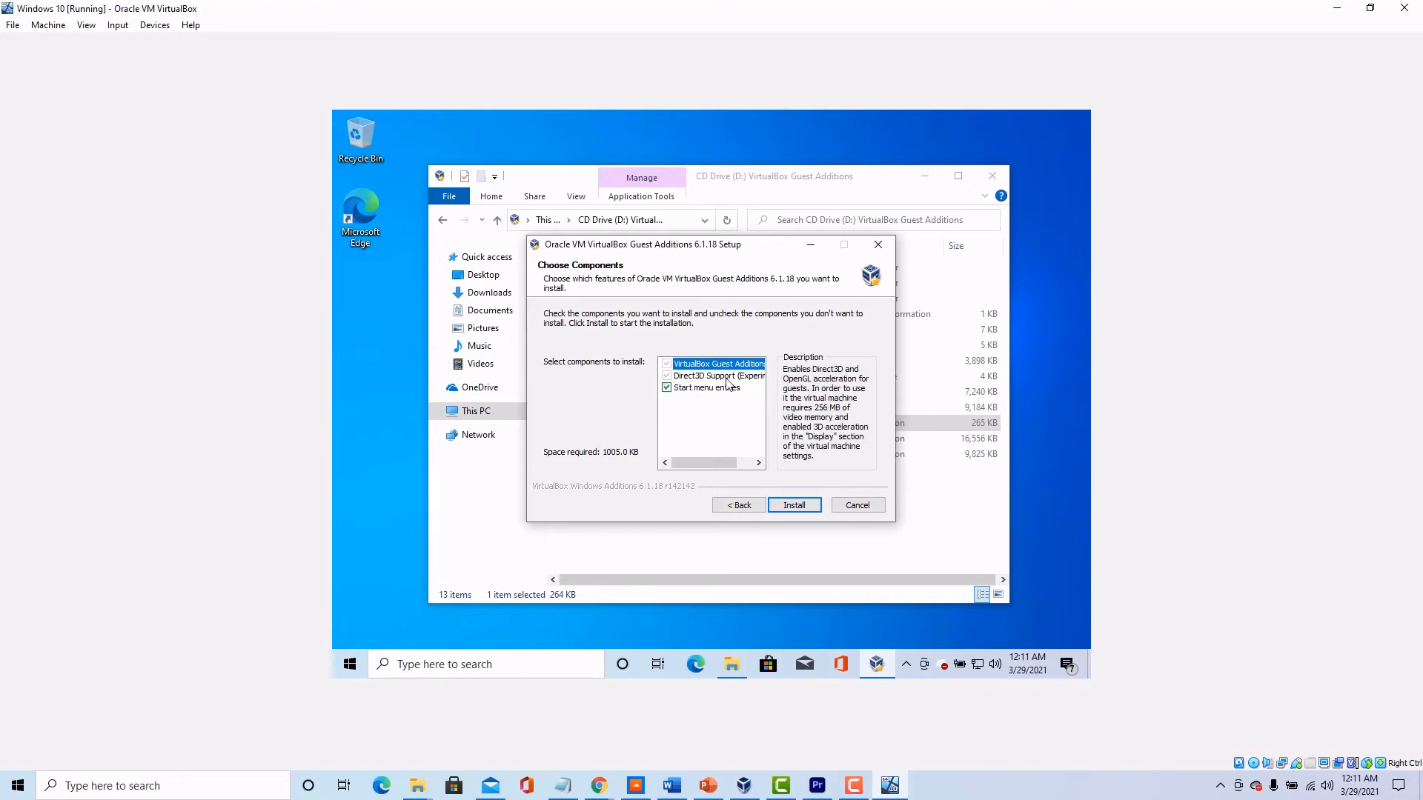
click(794, 505)
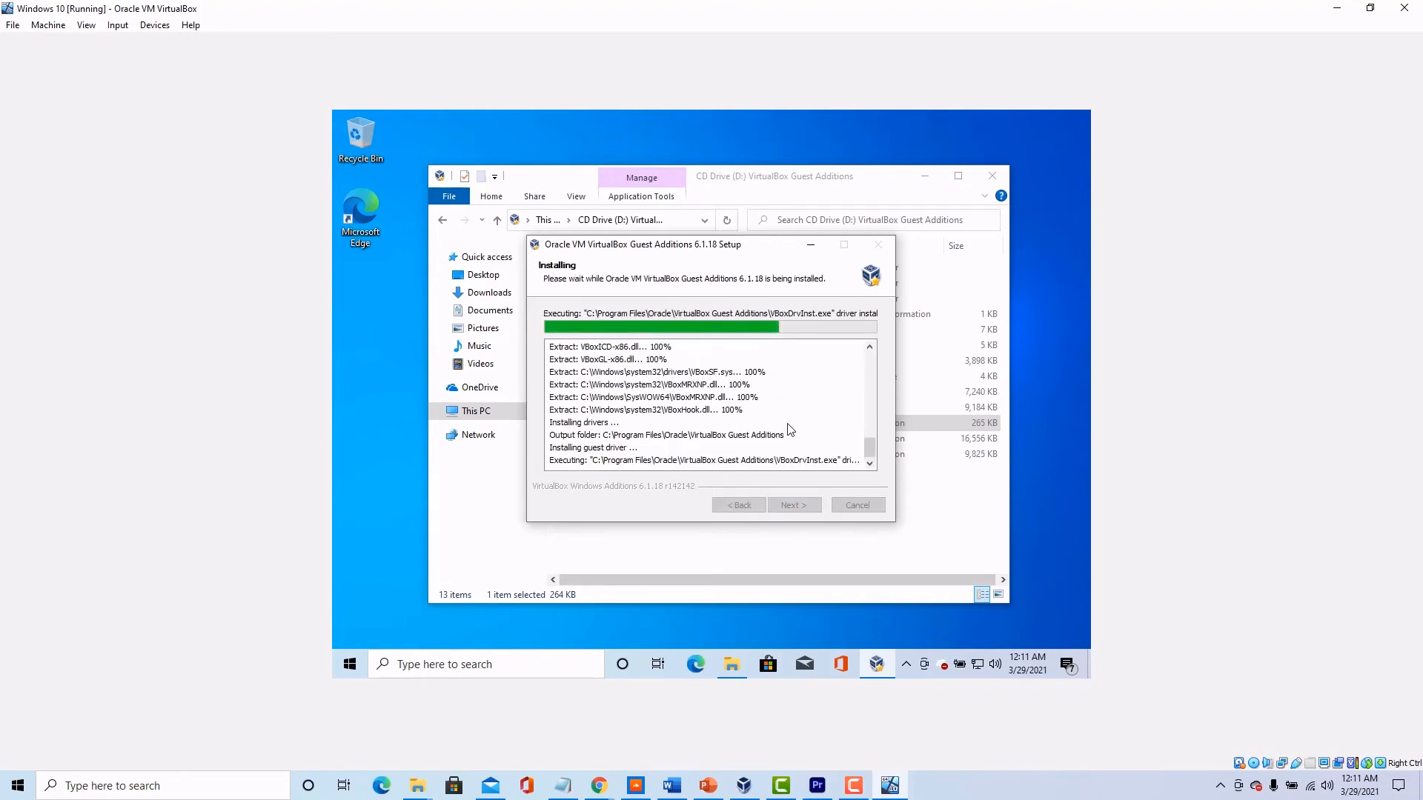
click(782, 387)
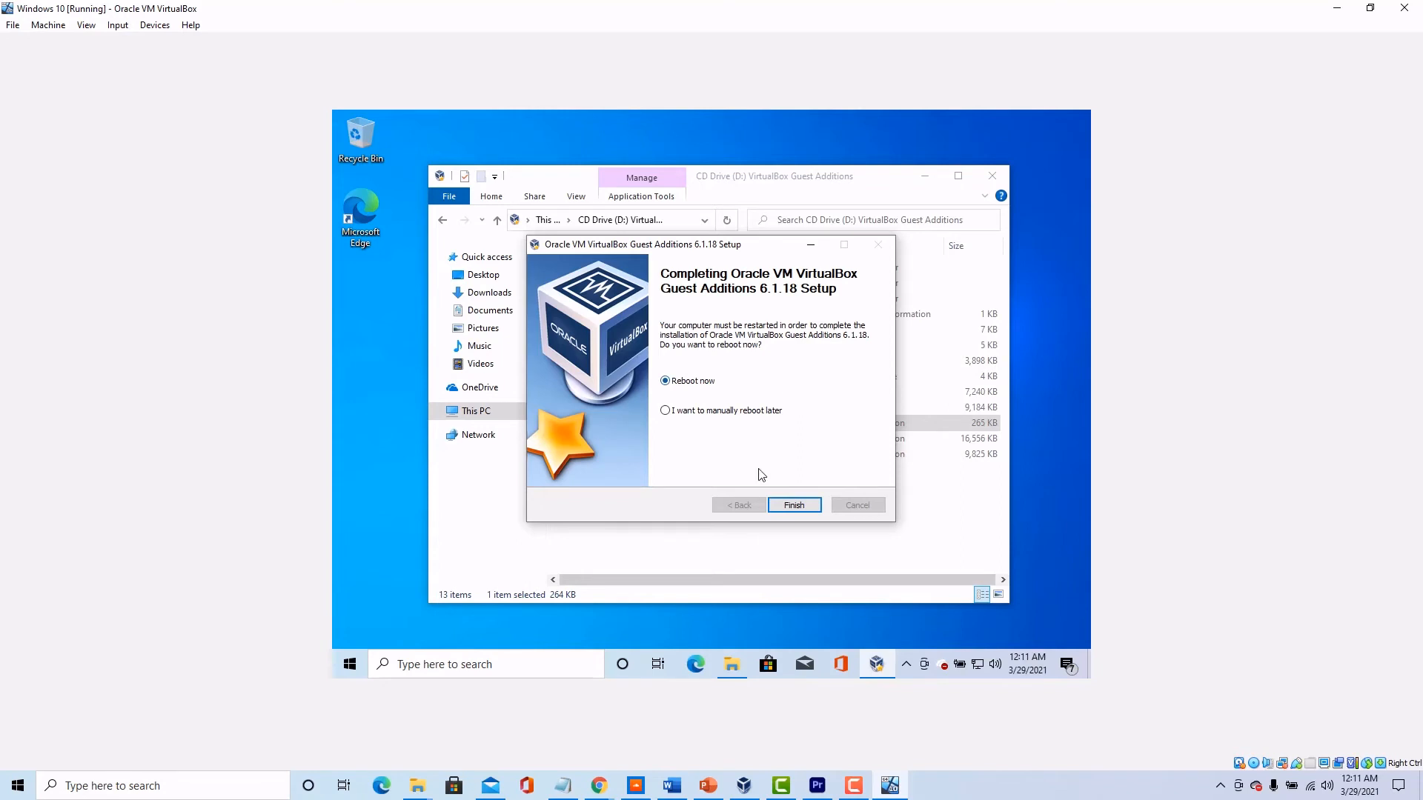
click(795, 506)
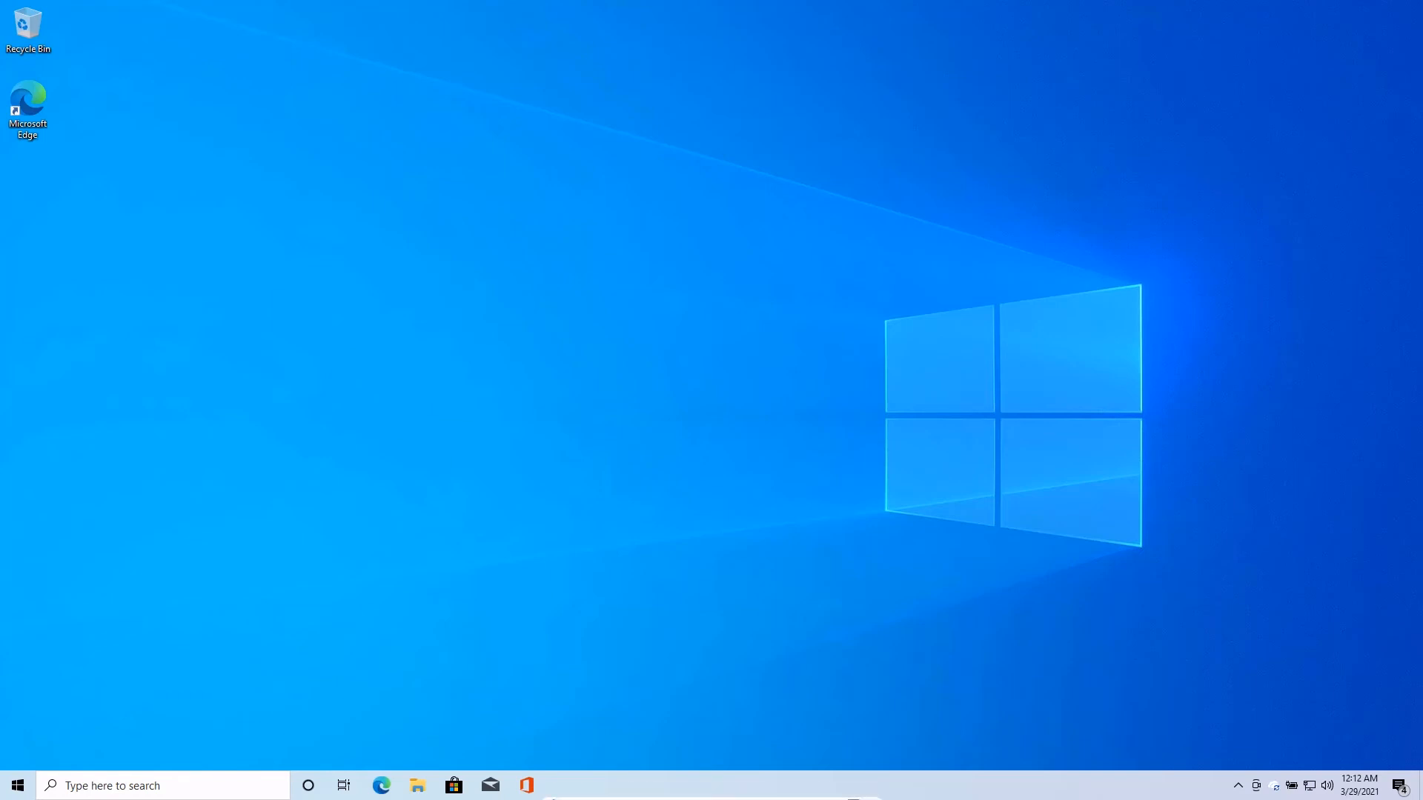
- Minimize the full-screen virtual machine to return to the VirtualBox Manager
mouse_move(836, 795)
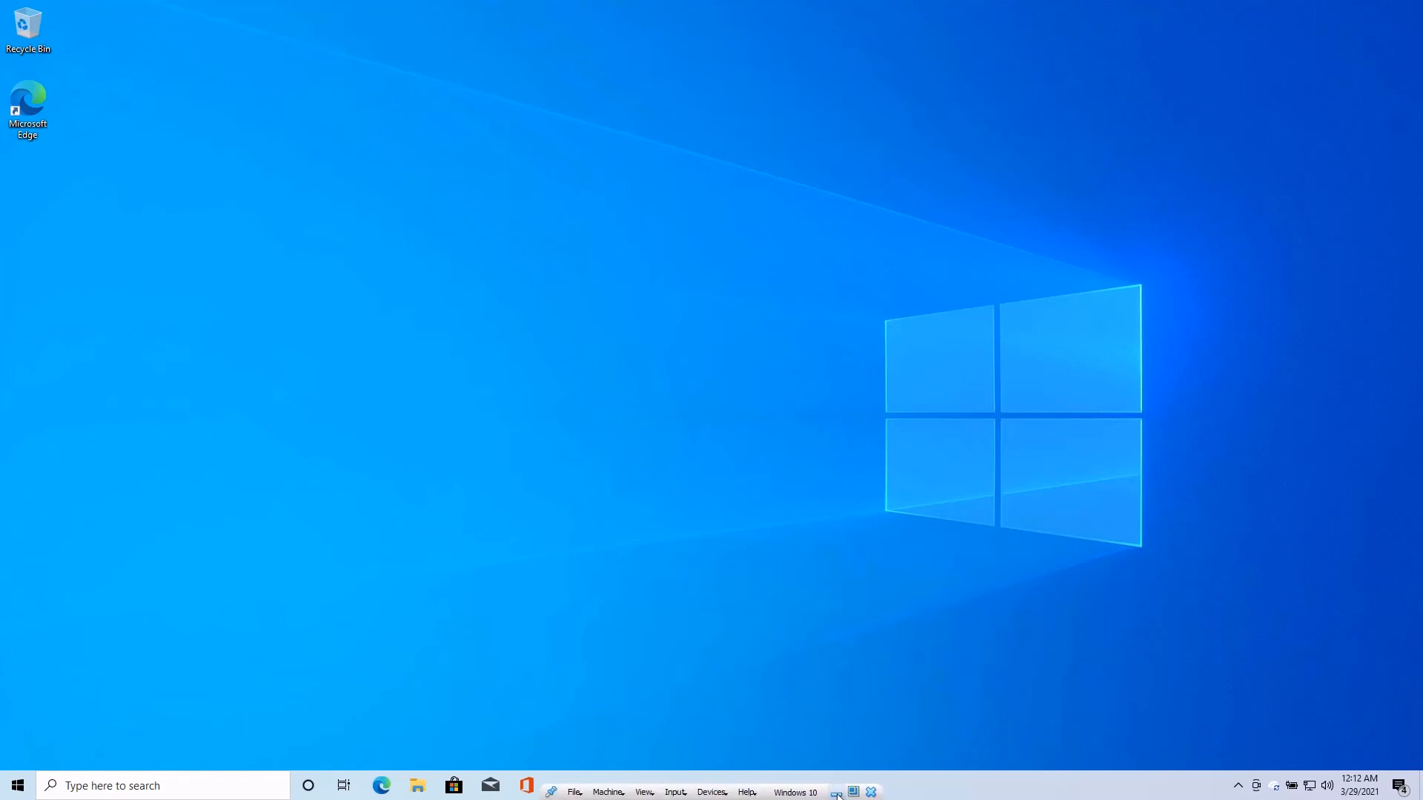
click(835, 792)
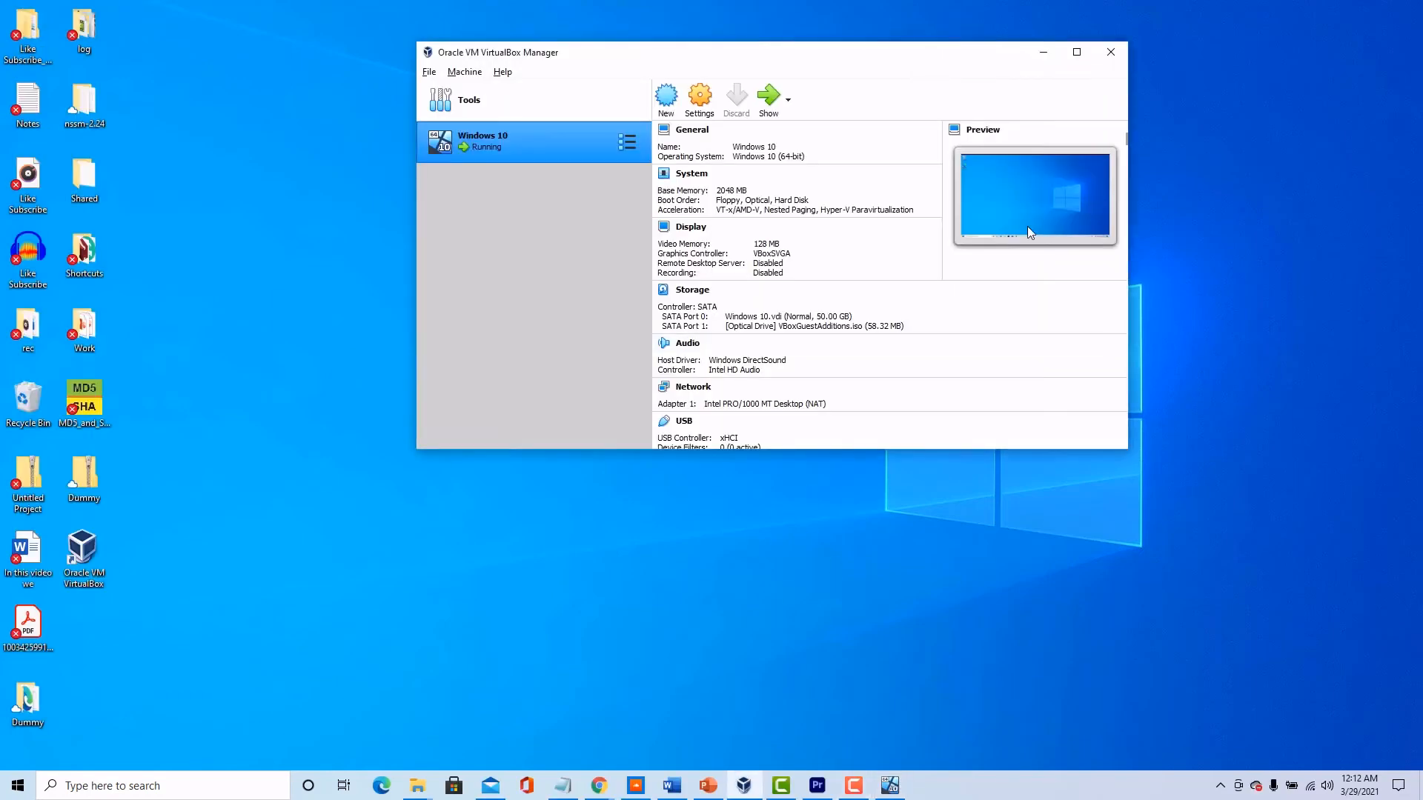
click(1034, 51)
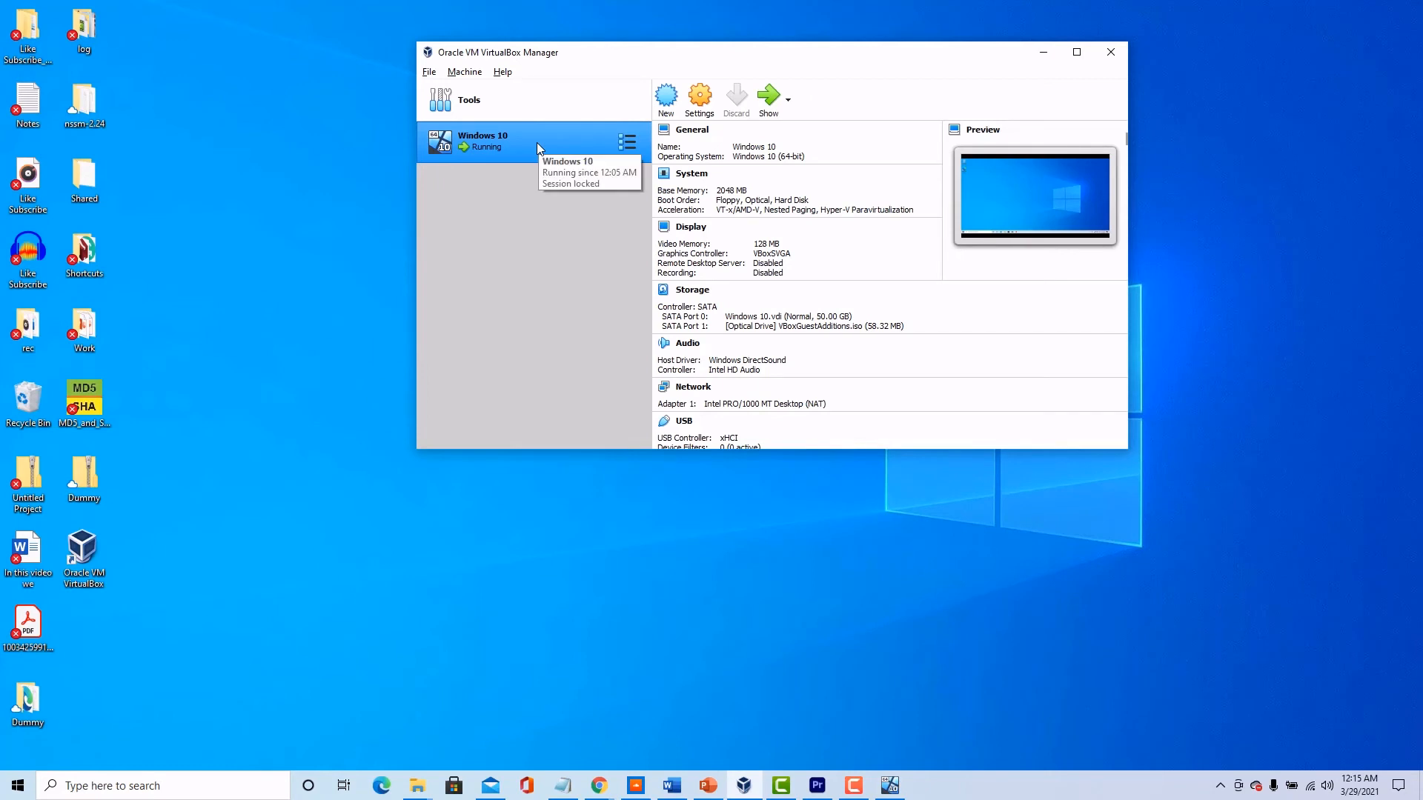
right_click(536, 142)
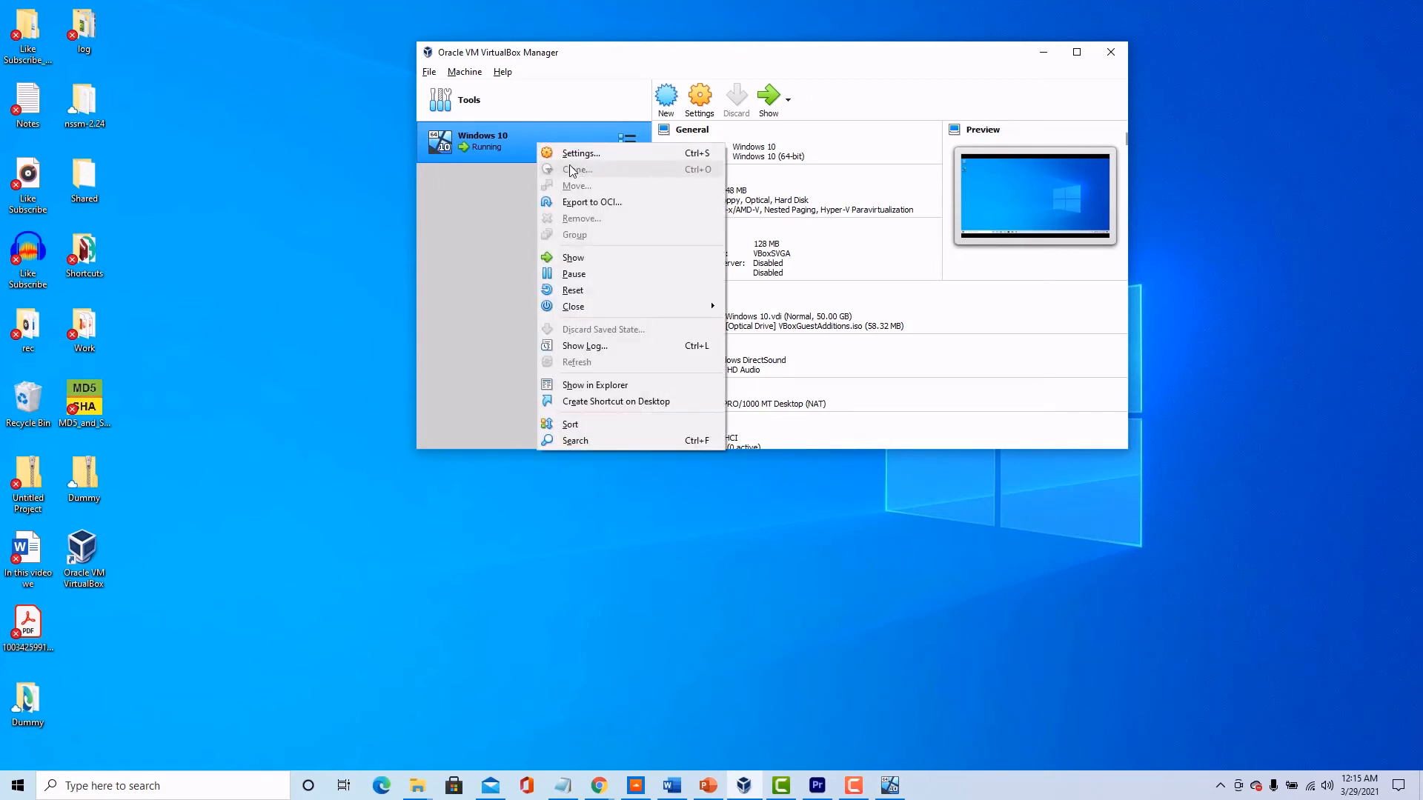
click(488, 216)
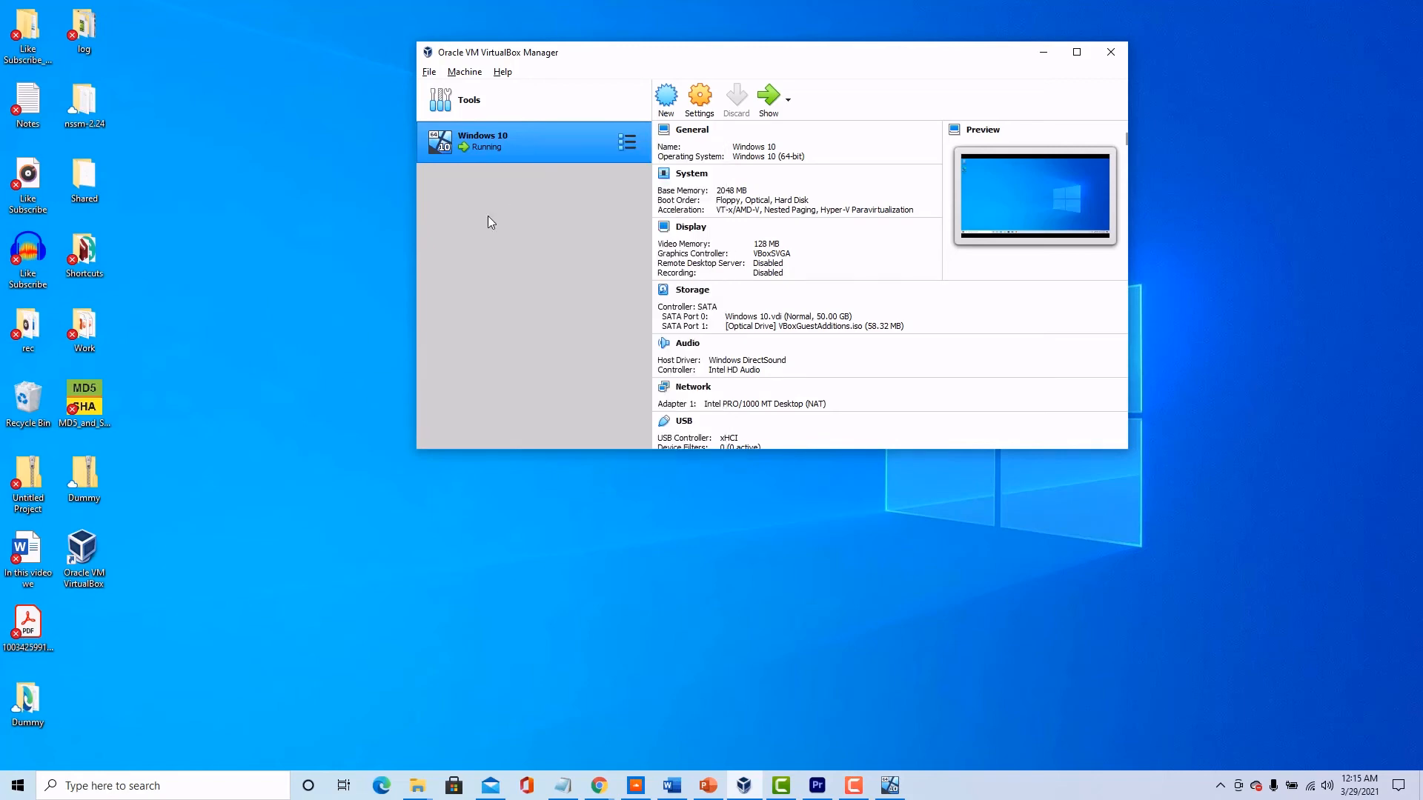
key(ctrl+f)
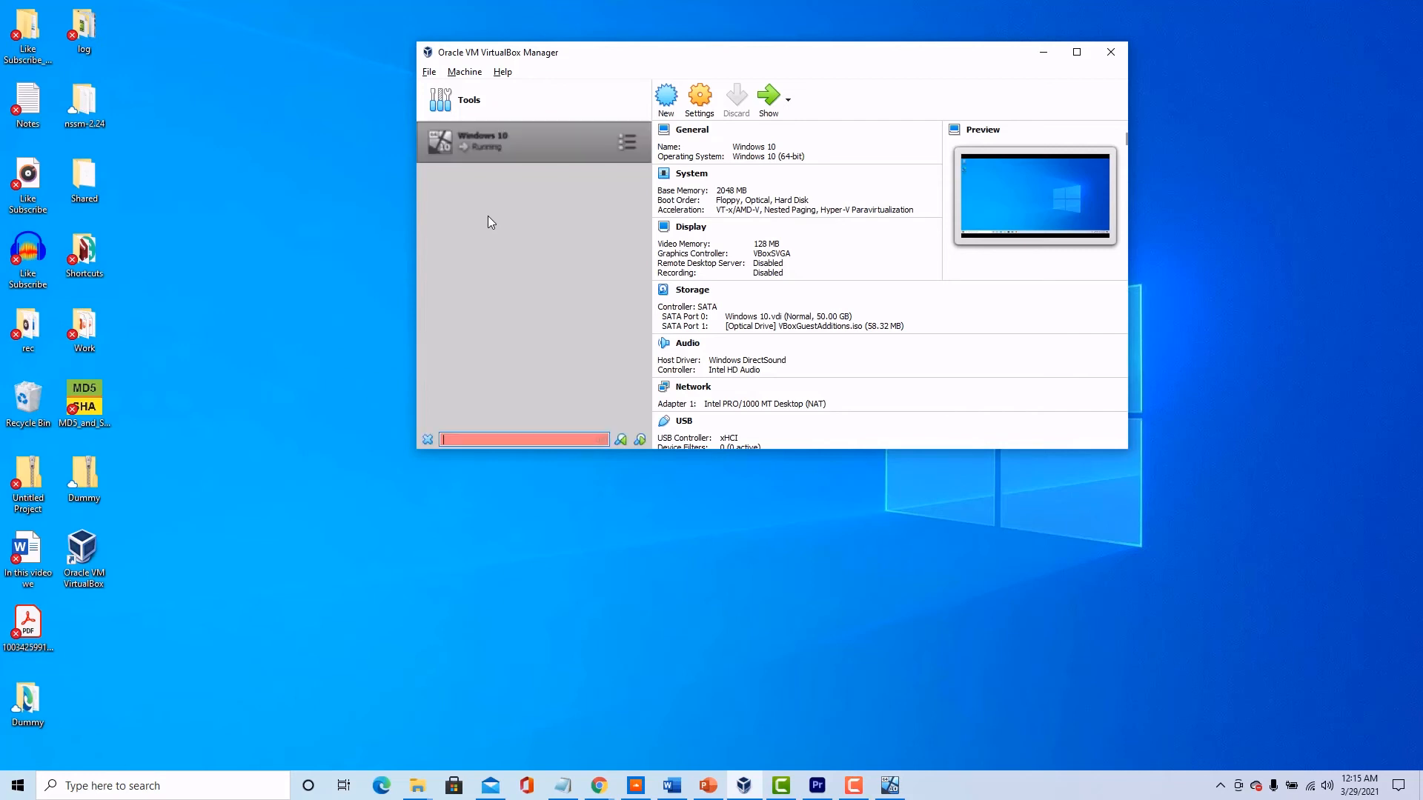
click(428, 438)
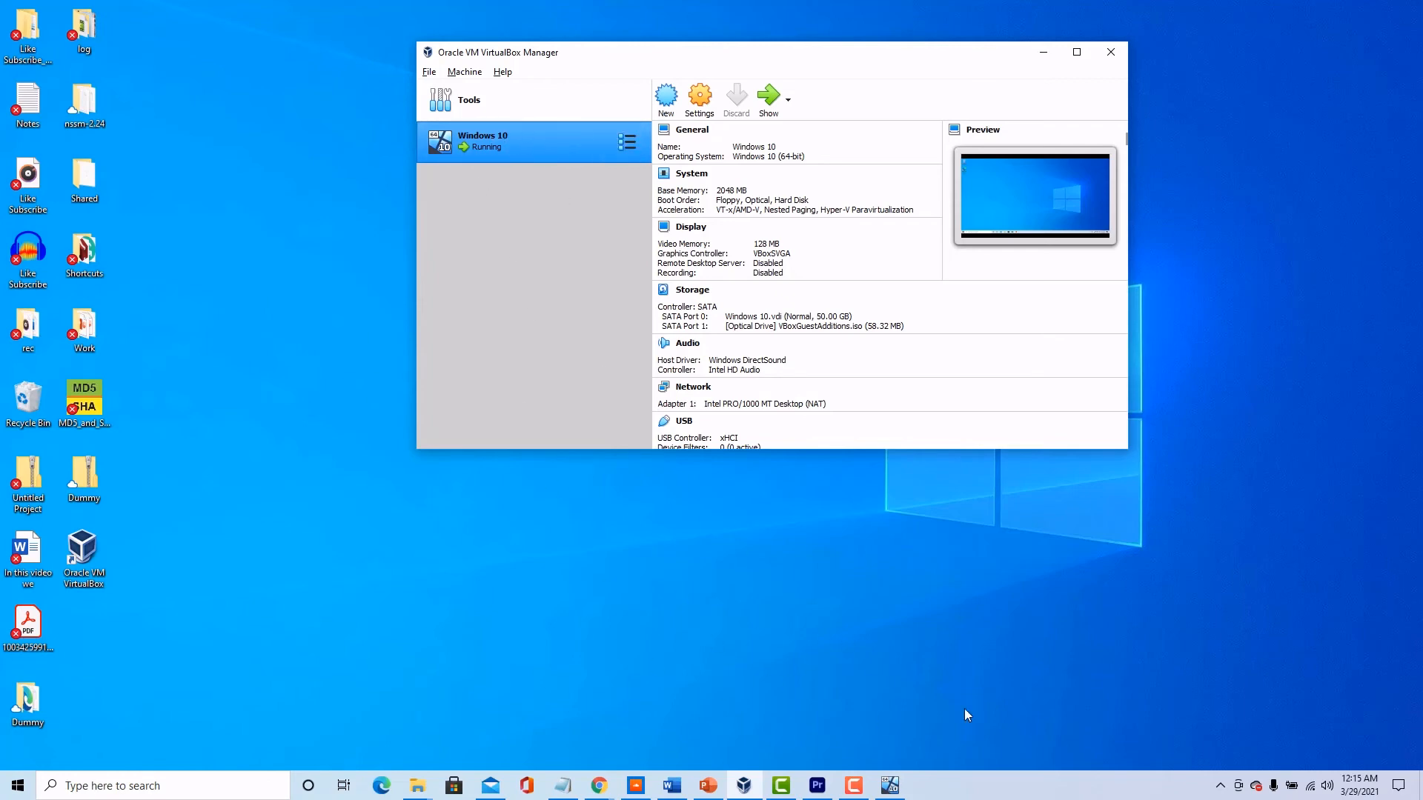
- Switch back to the running Windows 10 virtual machine and close it by powering off the machine
click(885, 785)
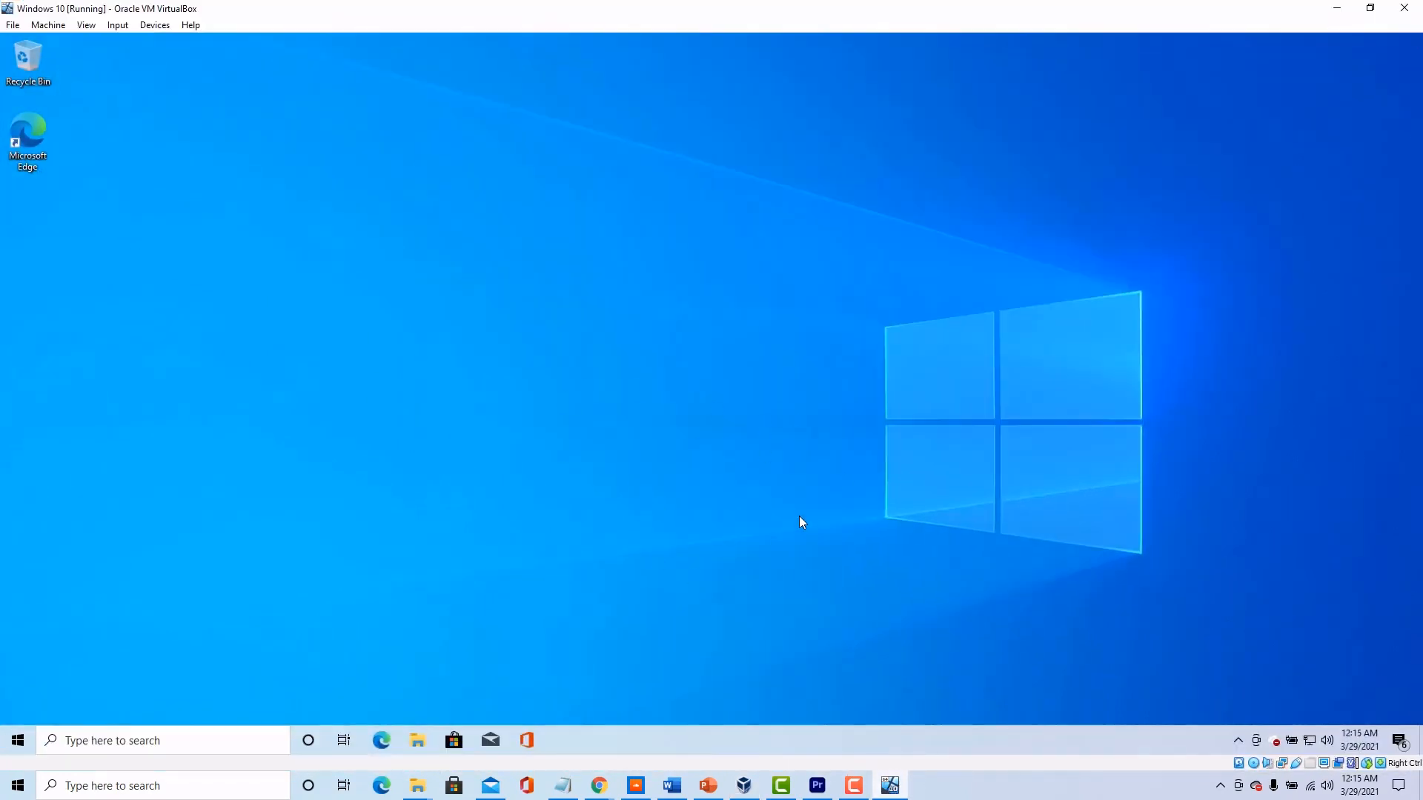
click(1404, 7)
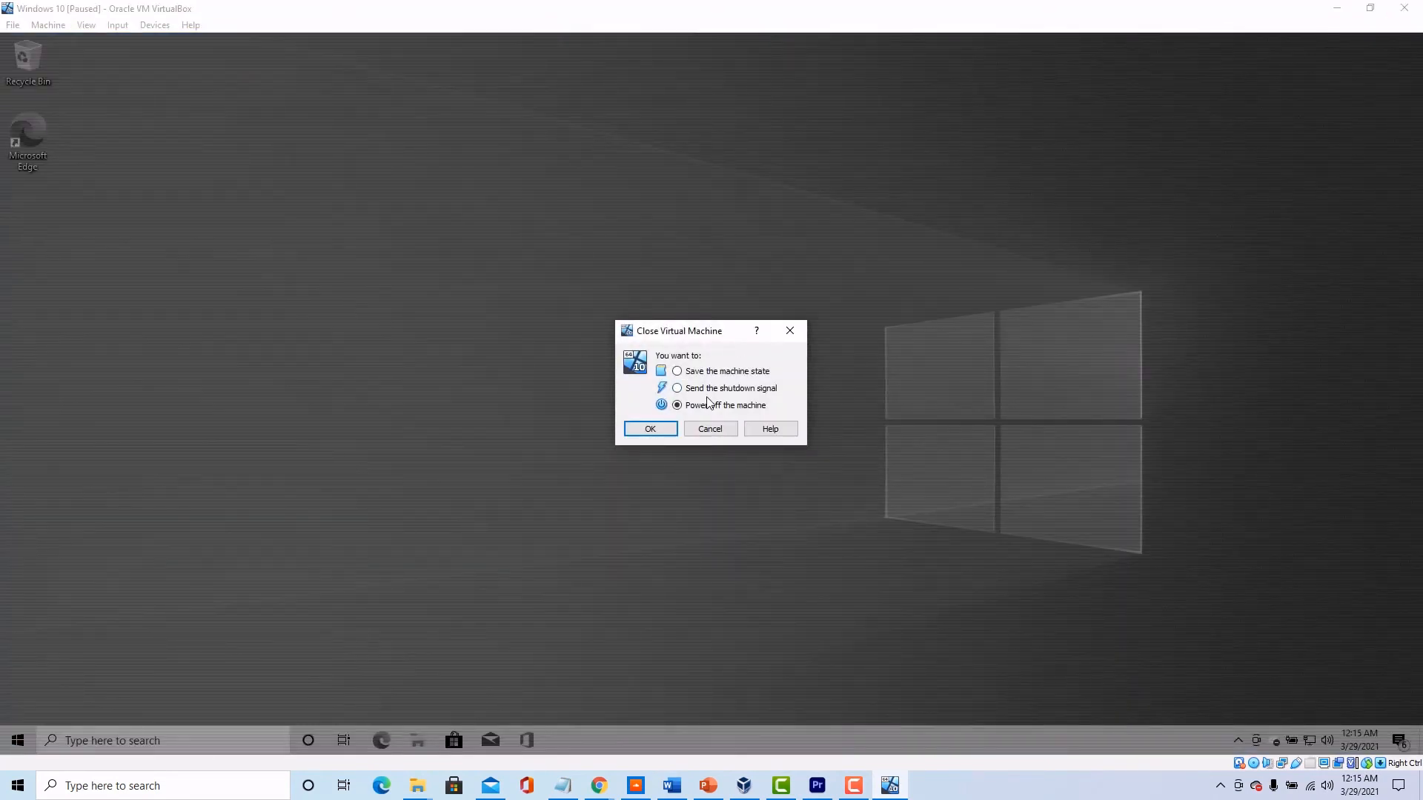
click(650, 429)
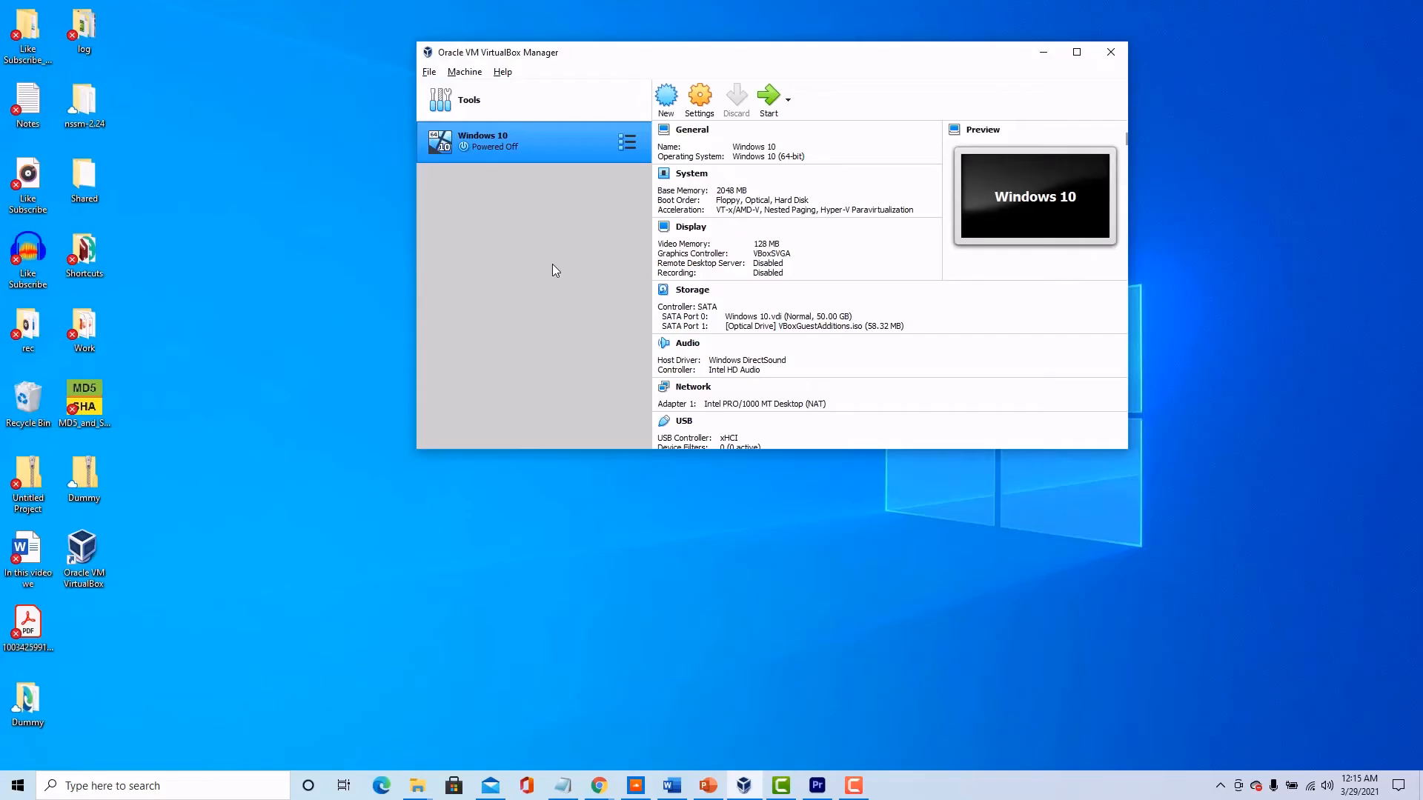
- Create a full clone of the Windows 10 machine named Windows 10 Clone in the folder D:\Virtual Machine\Windows clone
right_click(521, 143)
click(558, 172)
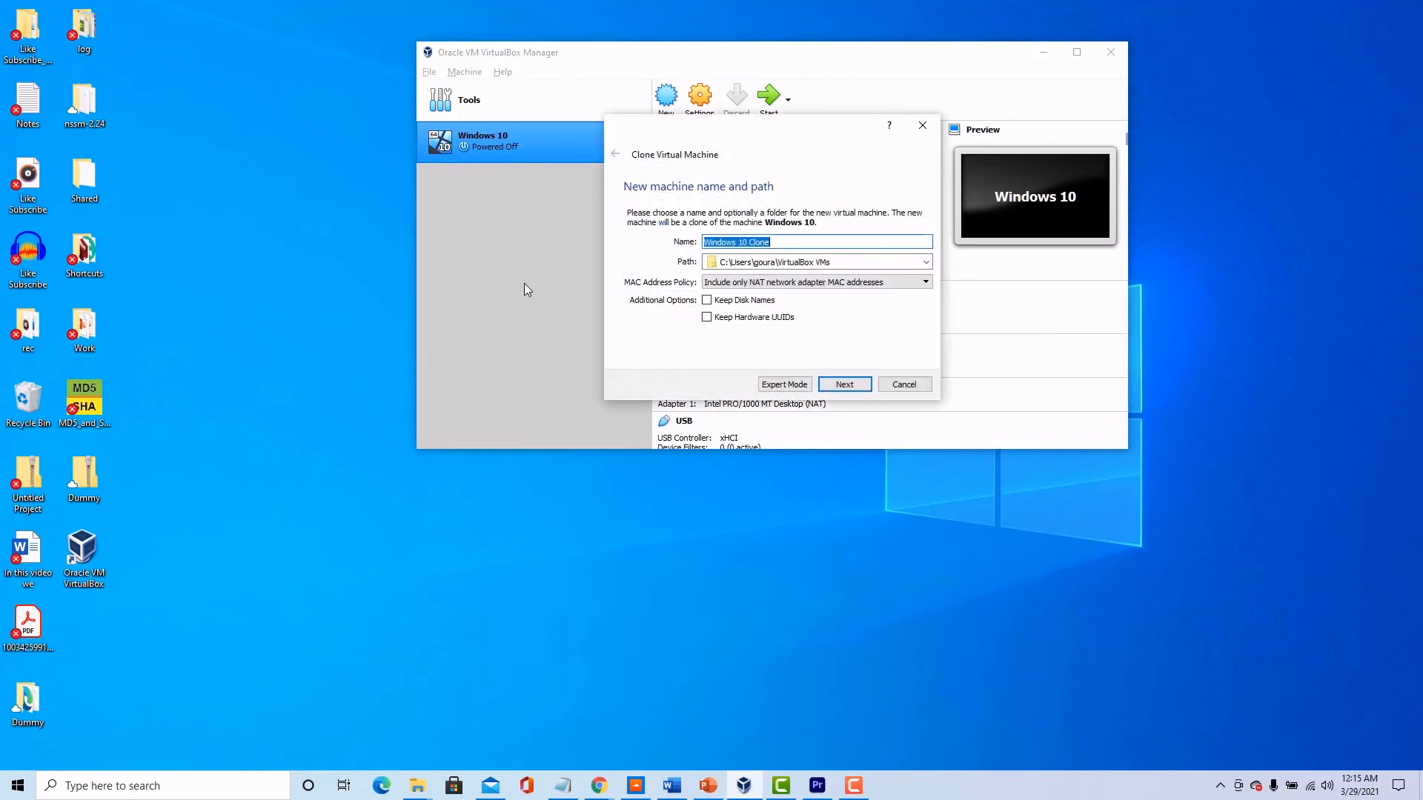
click(789, 242)
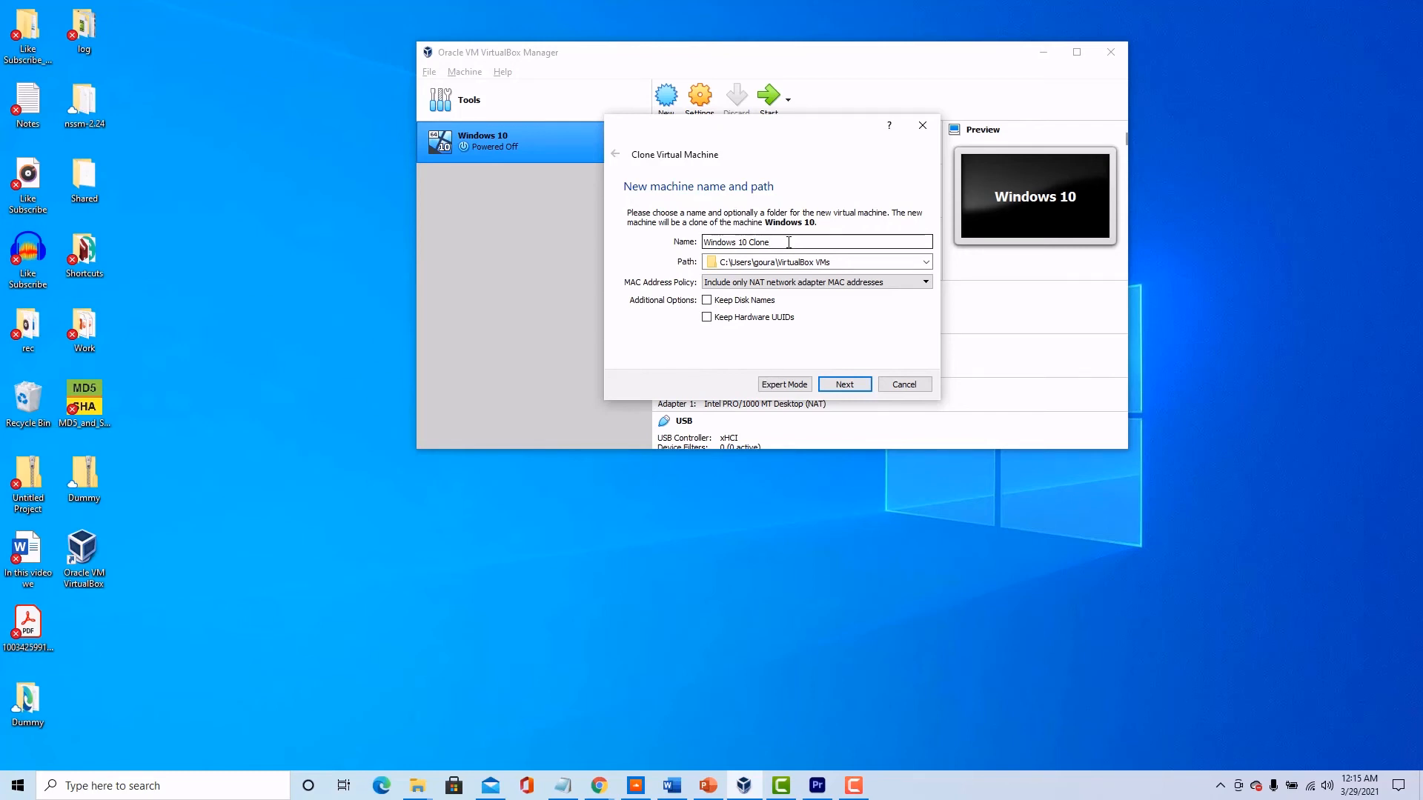
click(925, 263)
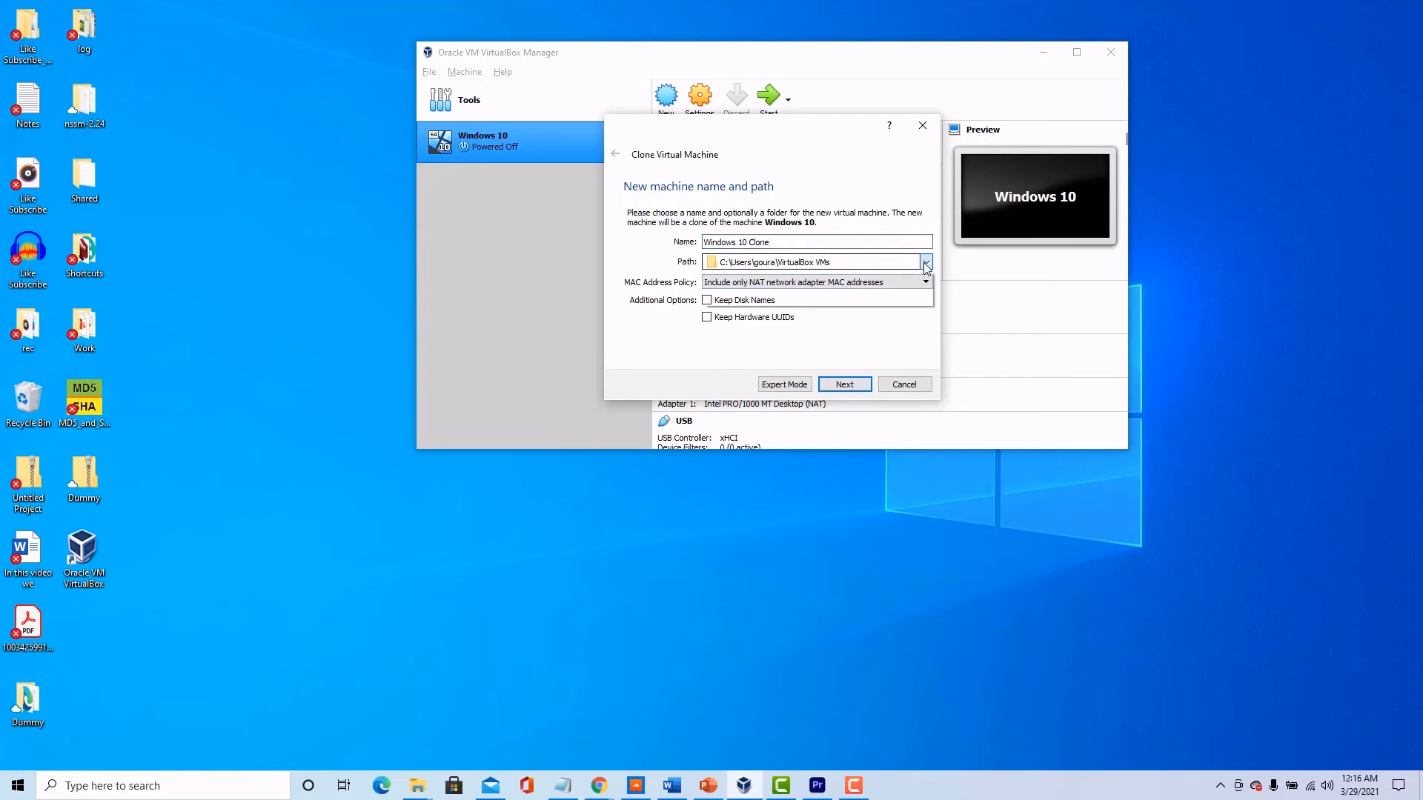
click(733, 288)
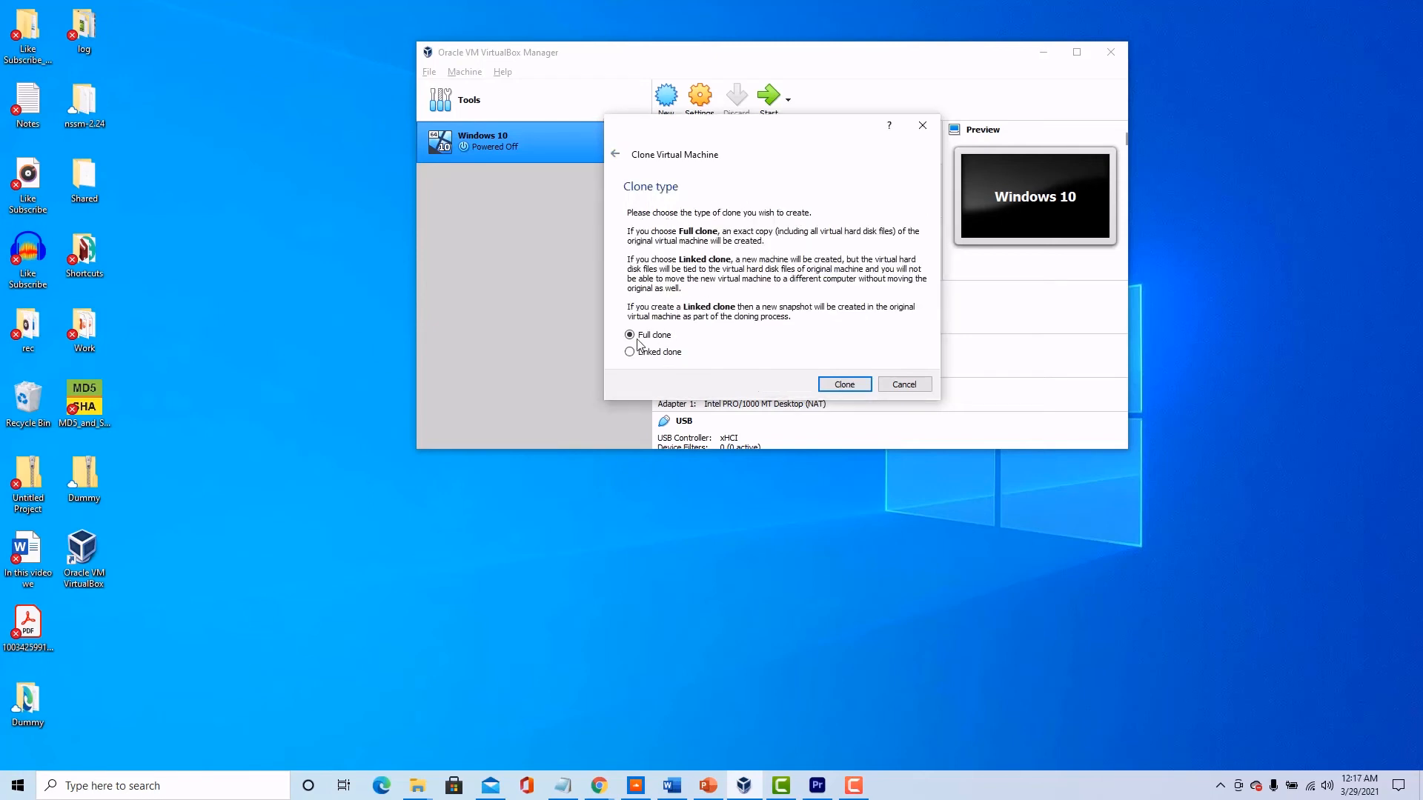
click(846, 386)
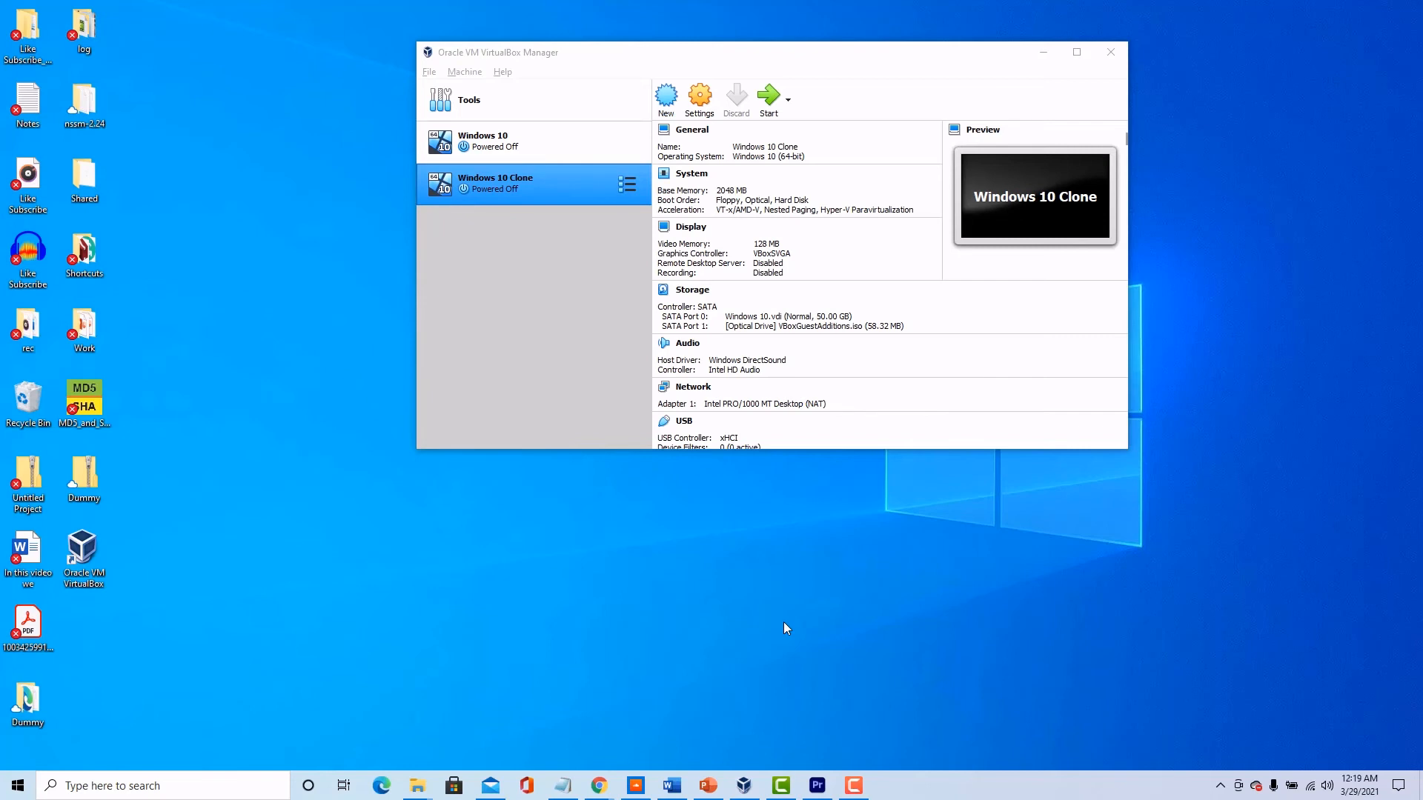
- Show the Windows 10 Clone machine's folder in File Explorer, examine its machine and disk image files, and minimize the window
right_click(557, 178)
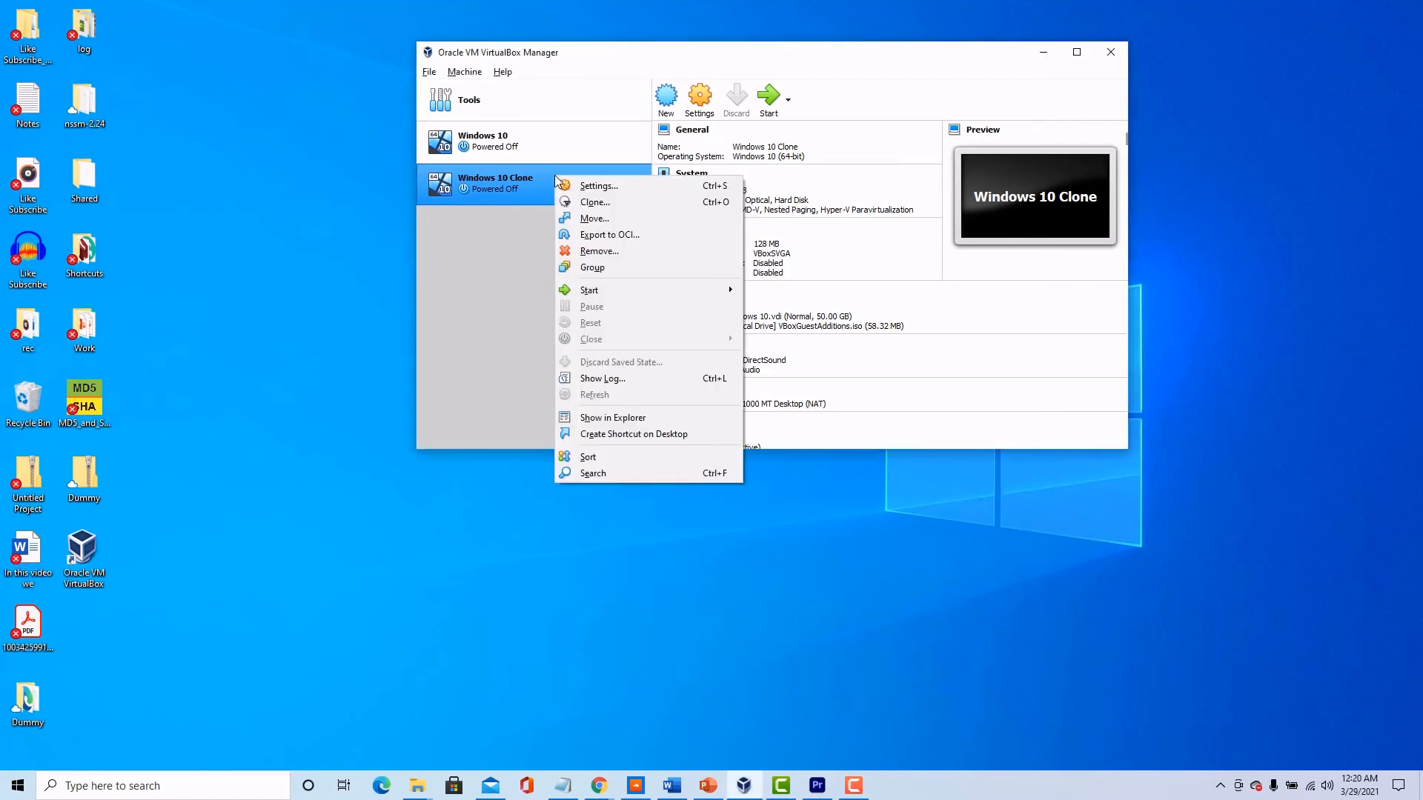
click(515, 186)
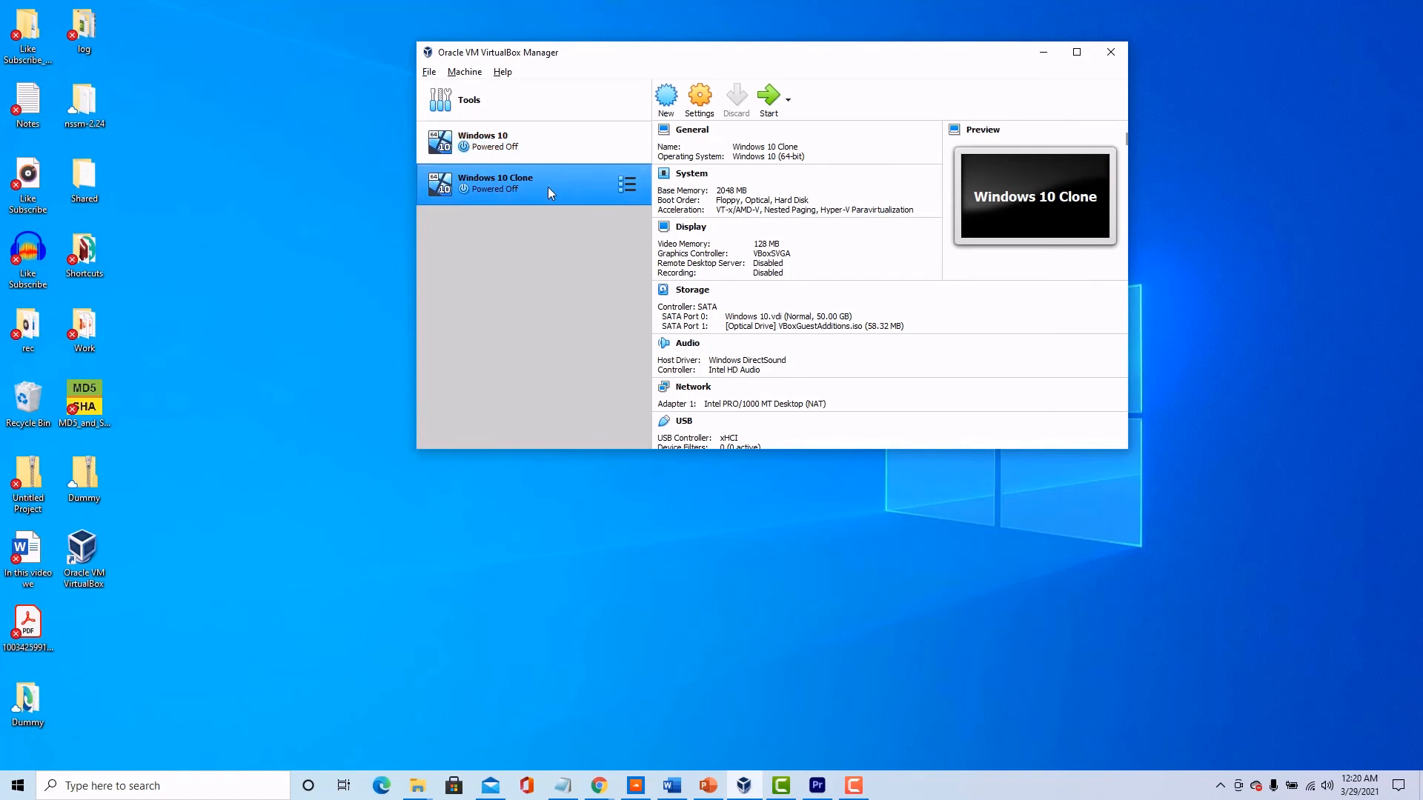
right_click(548, 183)
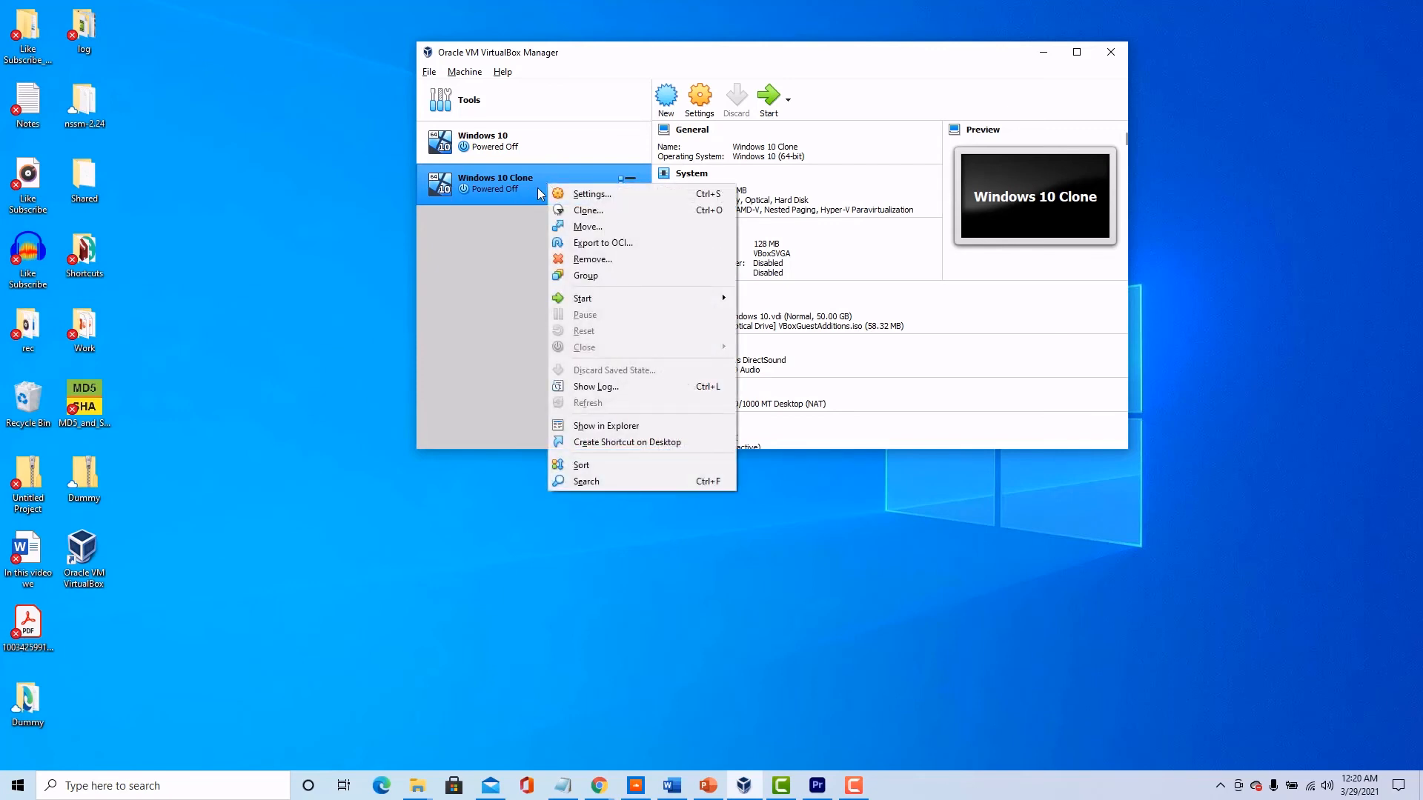
click(587, 425)
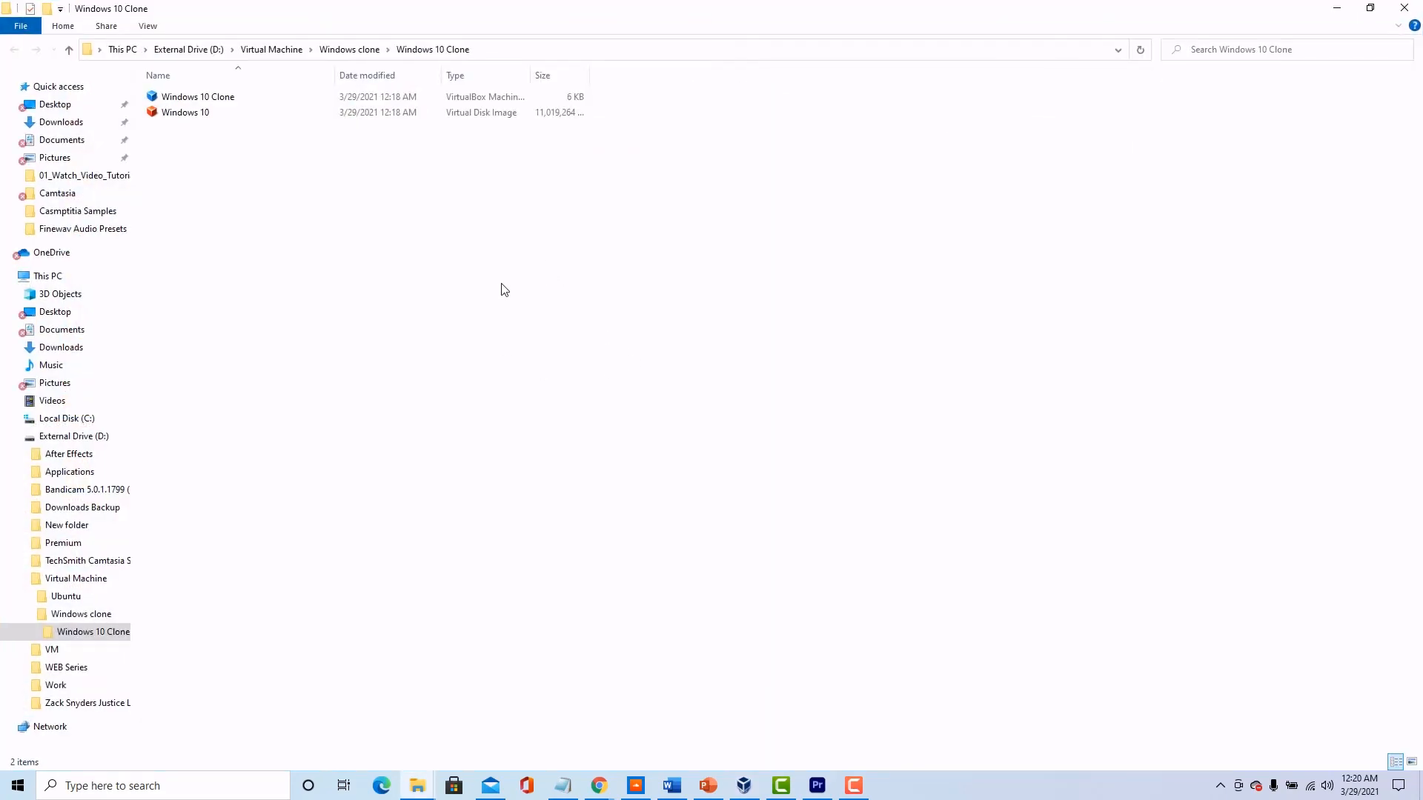
drag(640, 181, 228, 140)
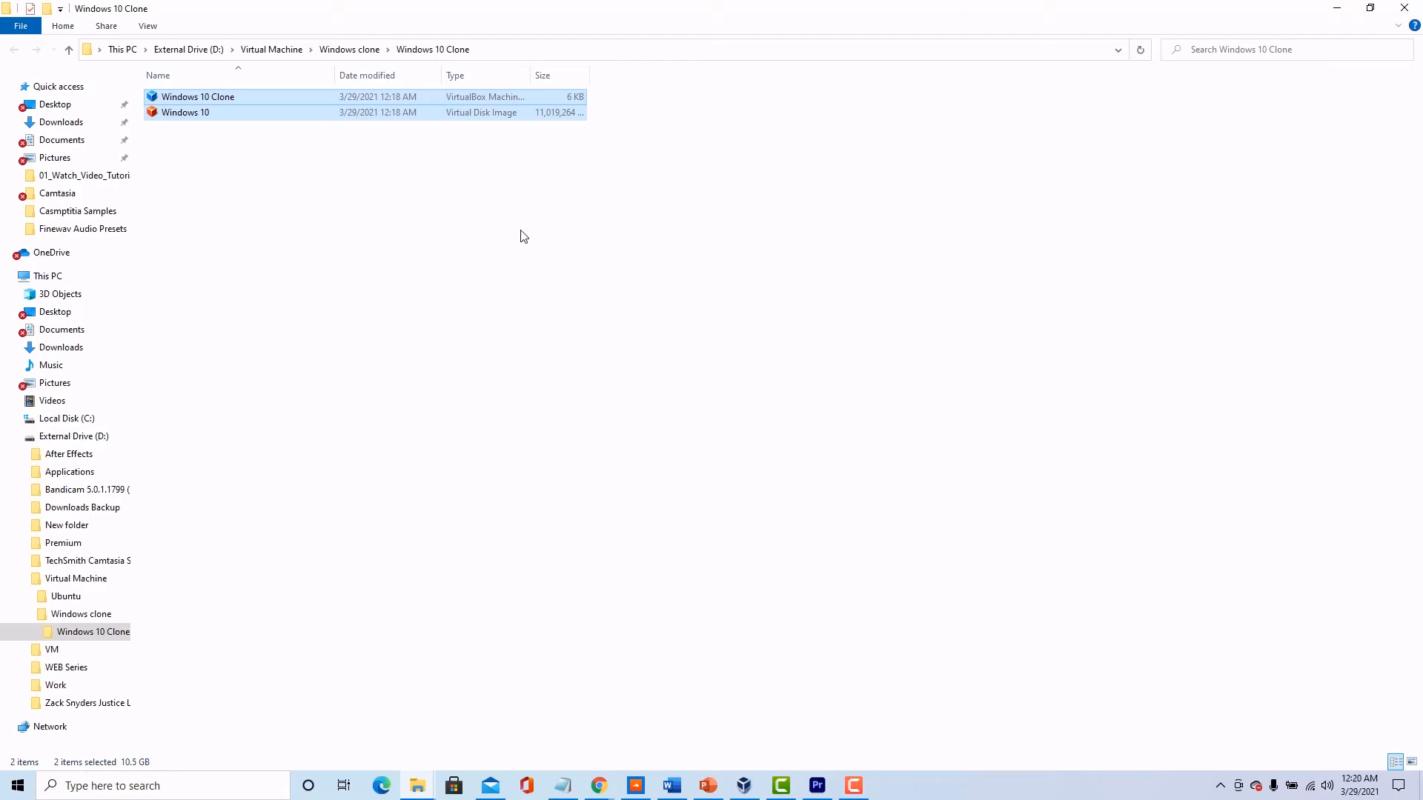
click(417, 245)
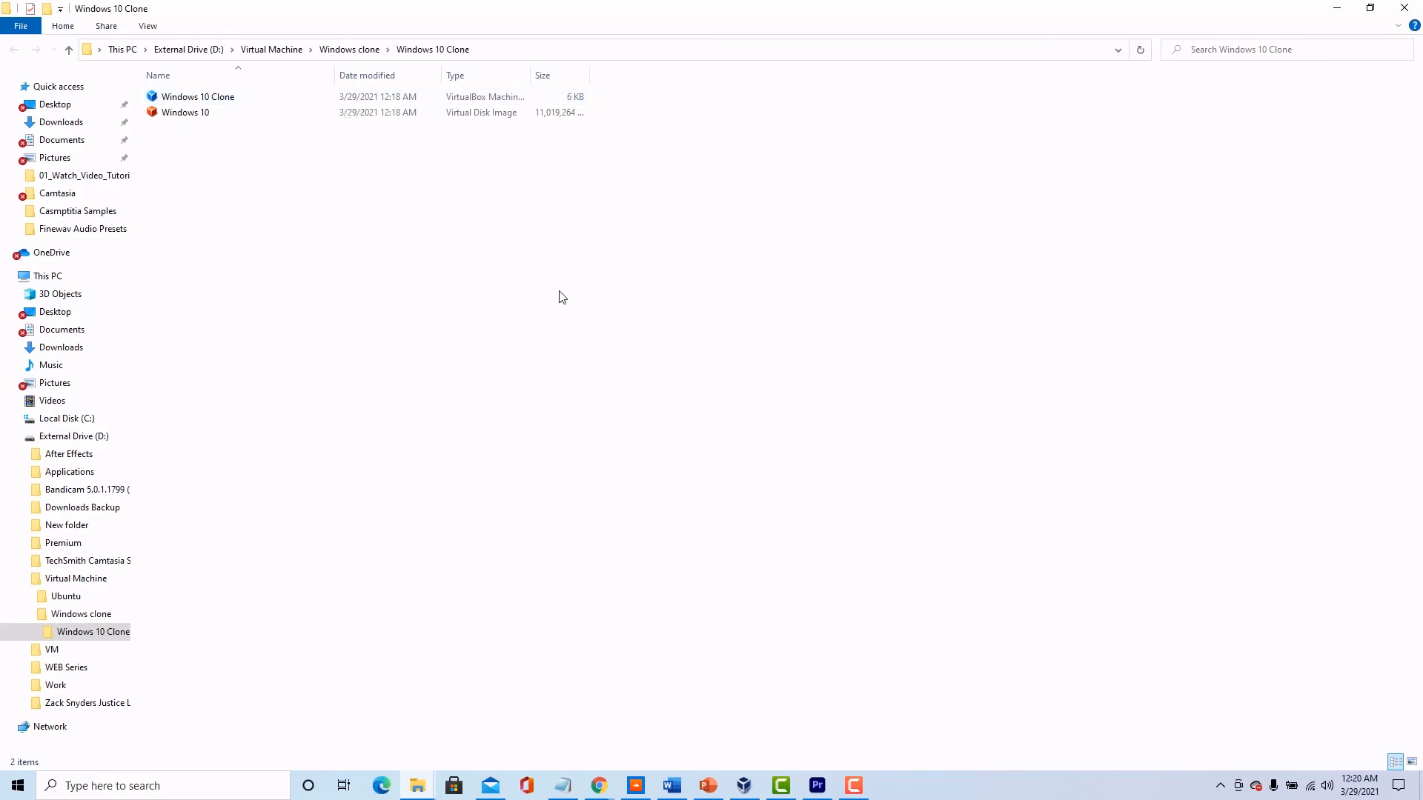
click(1337, 7)
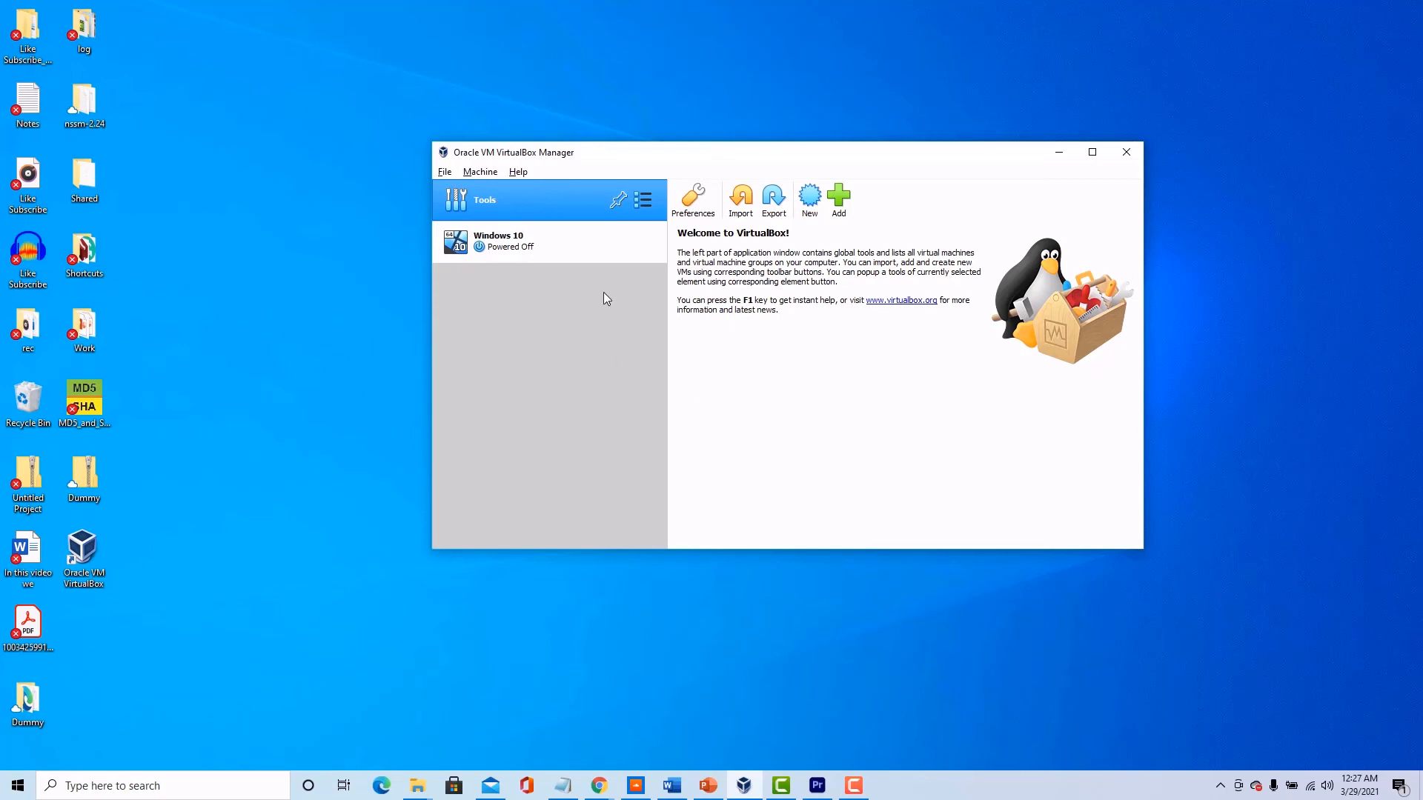
- Start a new virtual machine named Ubuntu and browse to D:\Virtual Machine for its machine folder
click(808, 198)
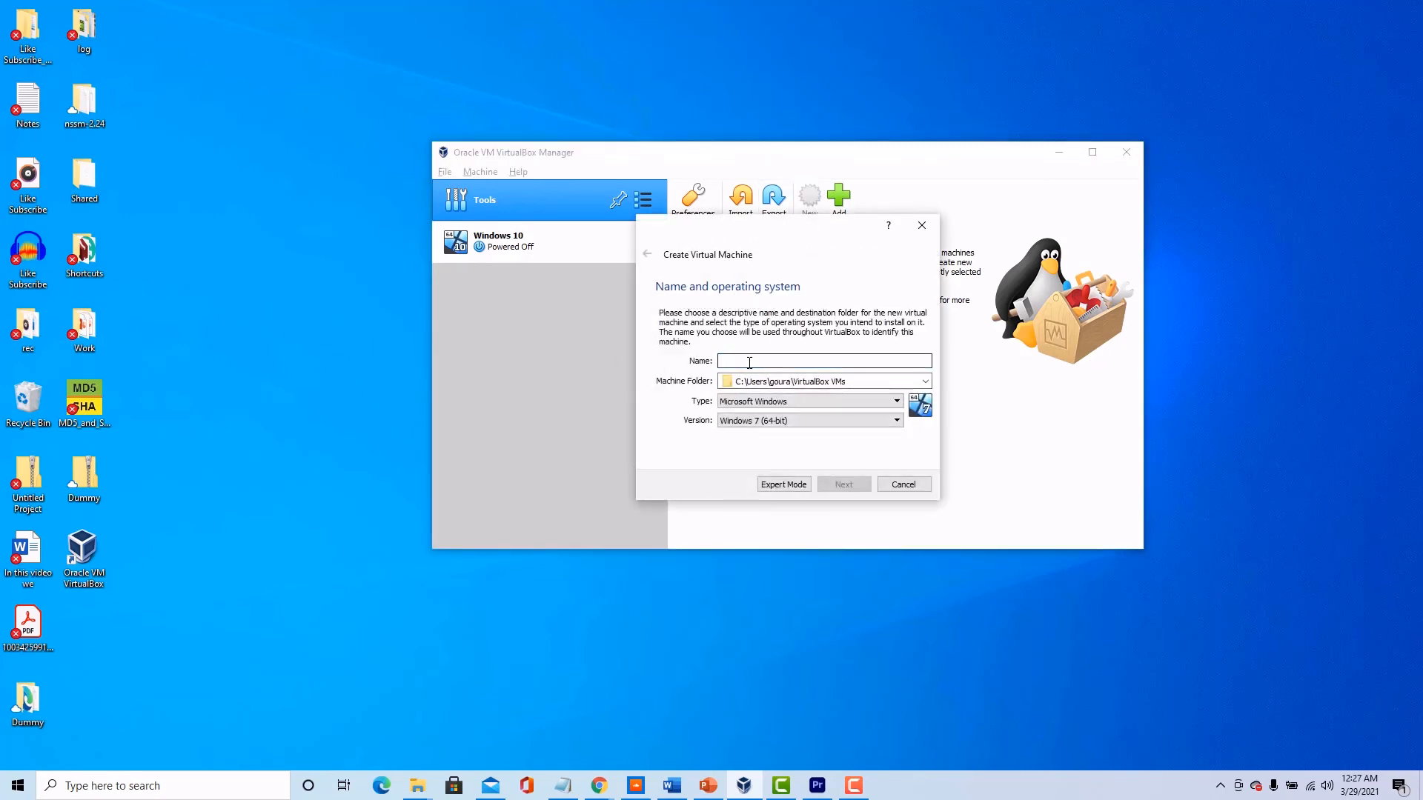
text(Ubuntu)
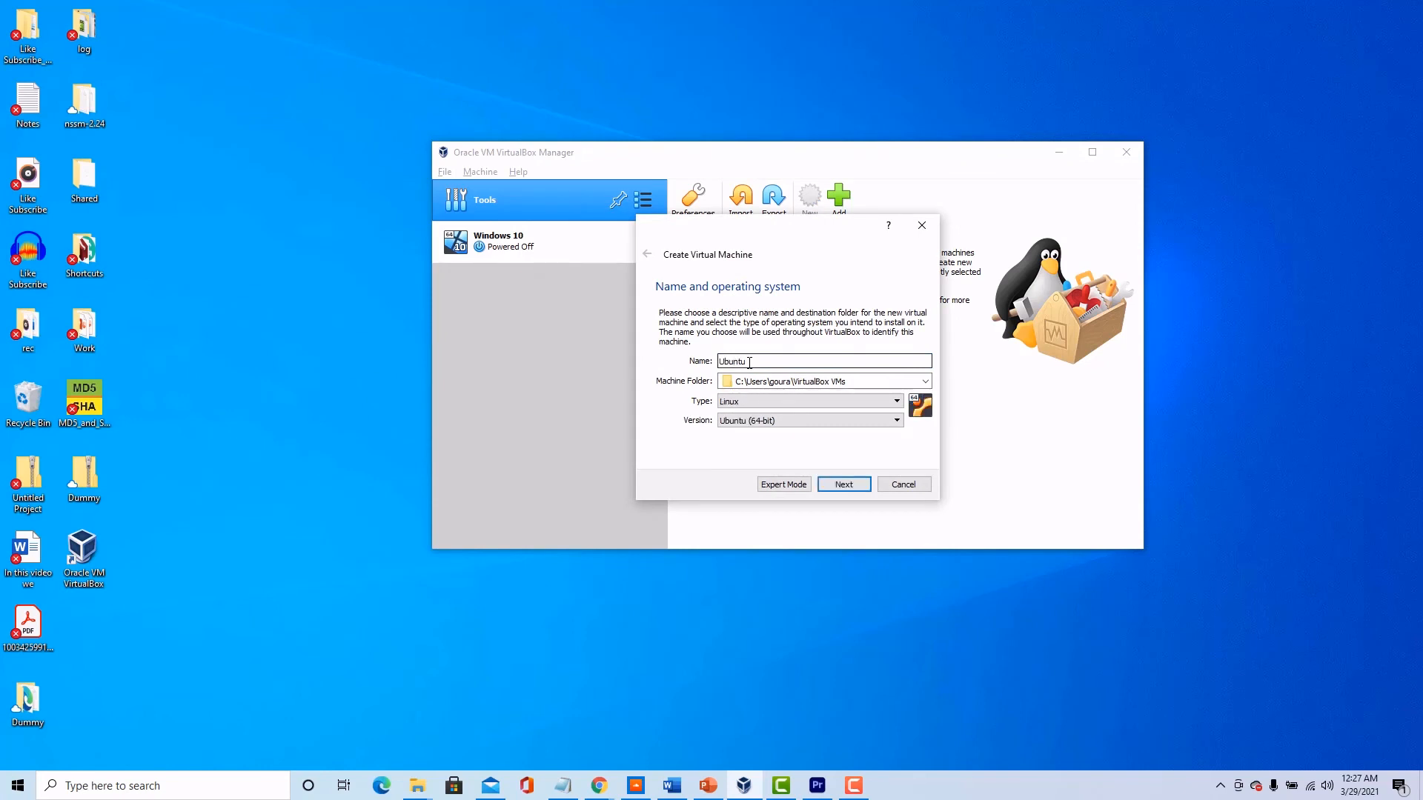
click(786, 381)
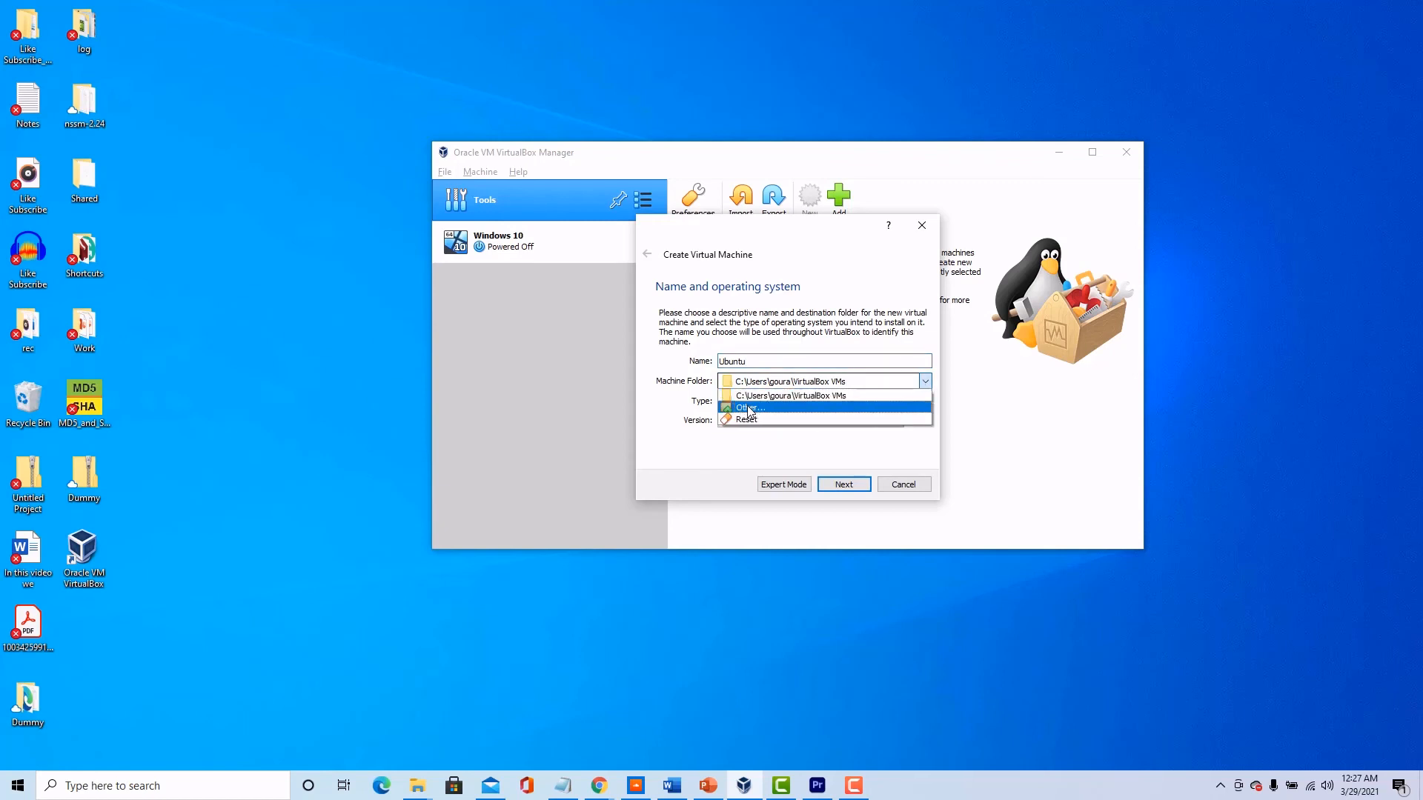
click(750, 407)
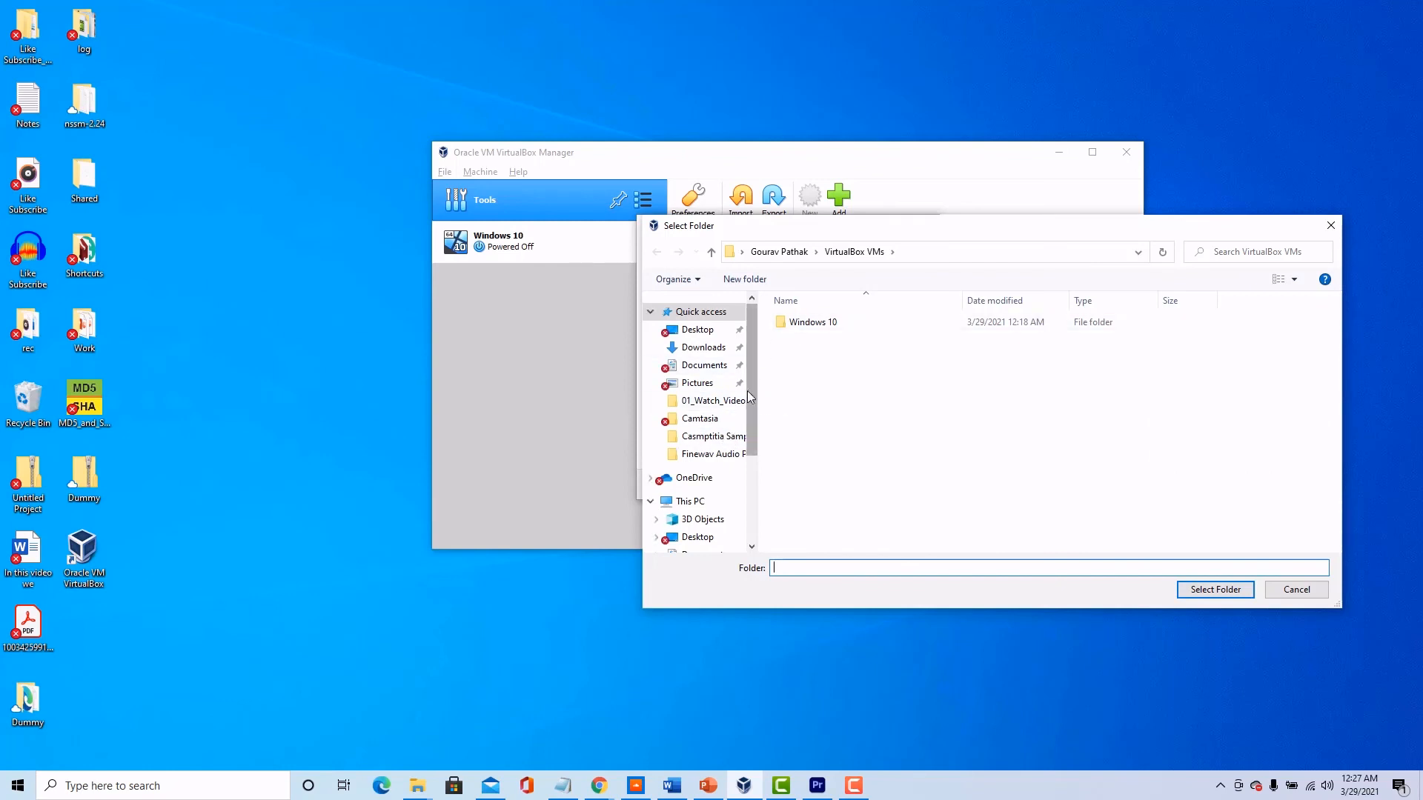
drag(750, 397, 752, 478)
click(708, 508)
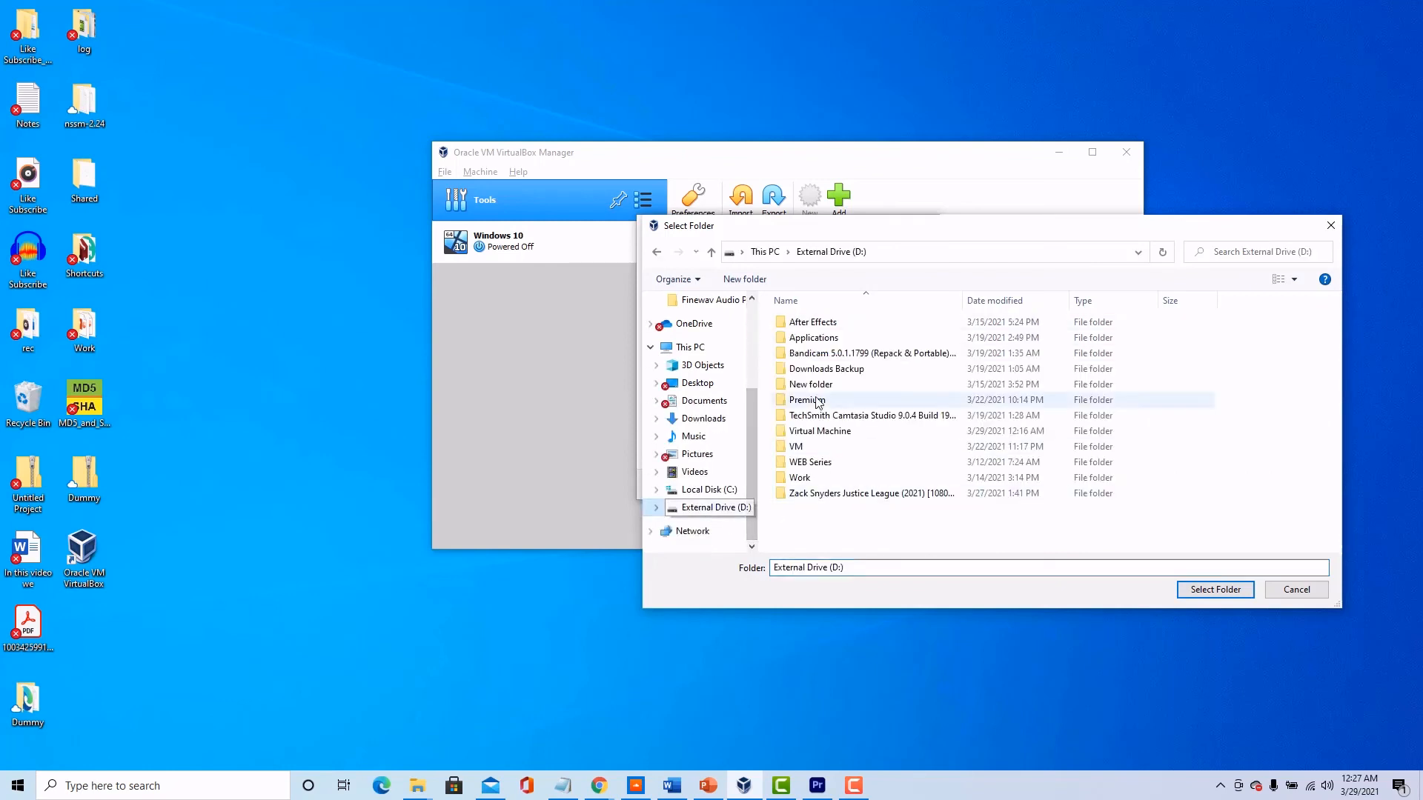
double_click(801, 434)
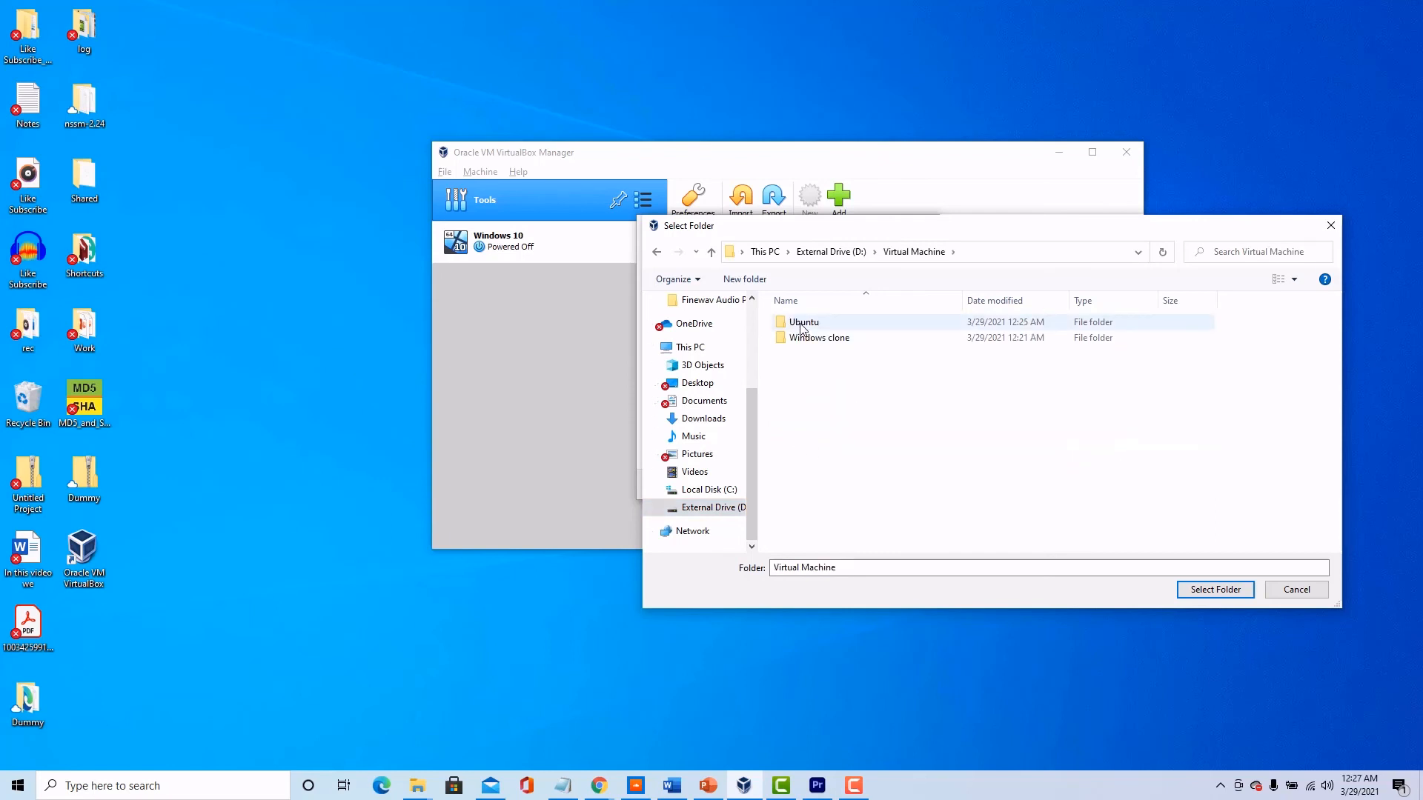
- Create a folder named Ubuntu Clone inside Virtual Machine and select it as the new machine's folder
click(737, 279)
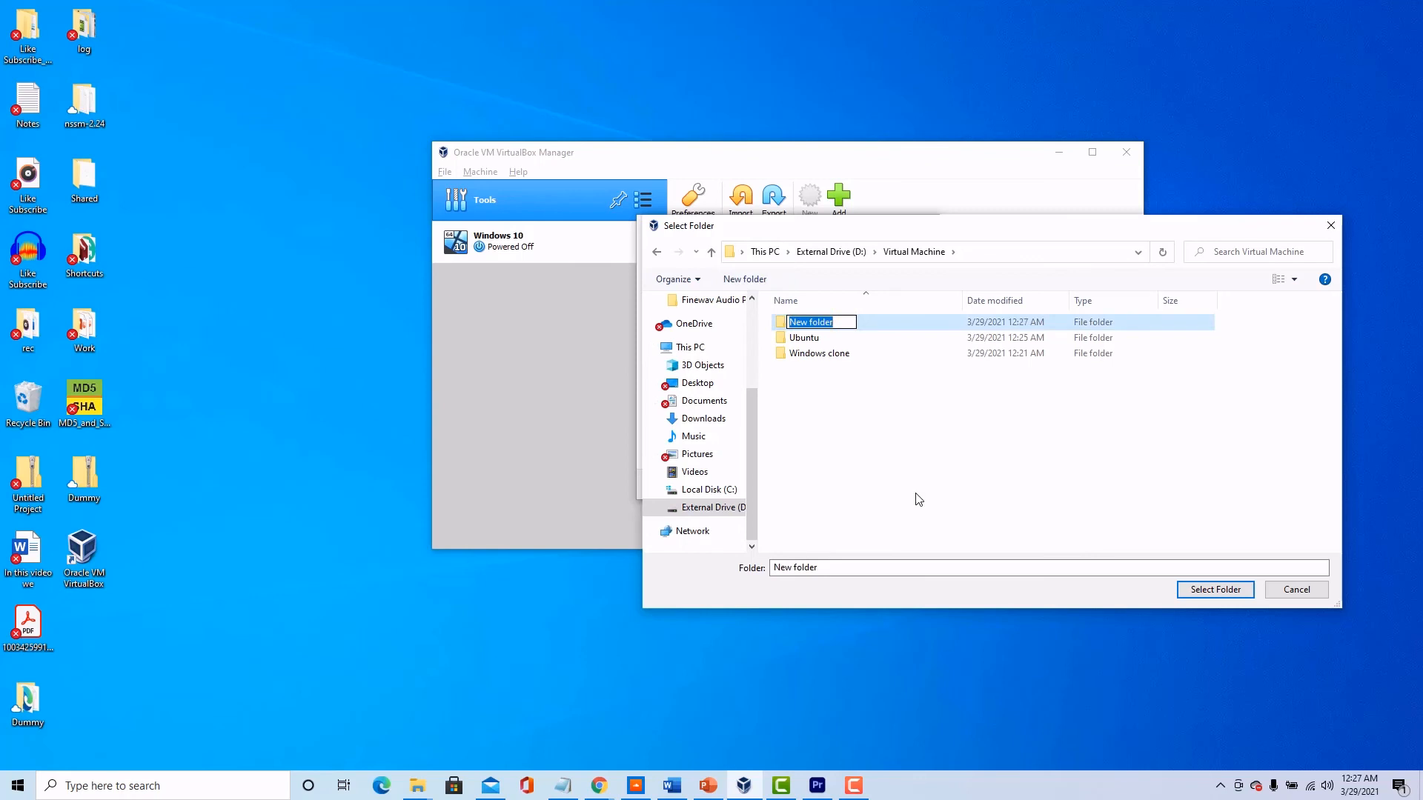
text(Ubuntu Clone)
key(Return)
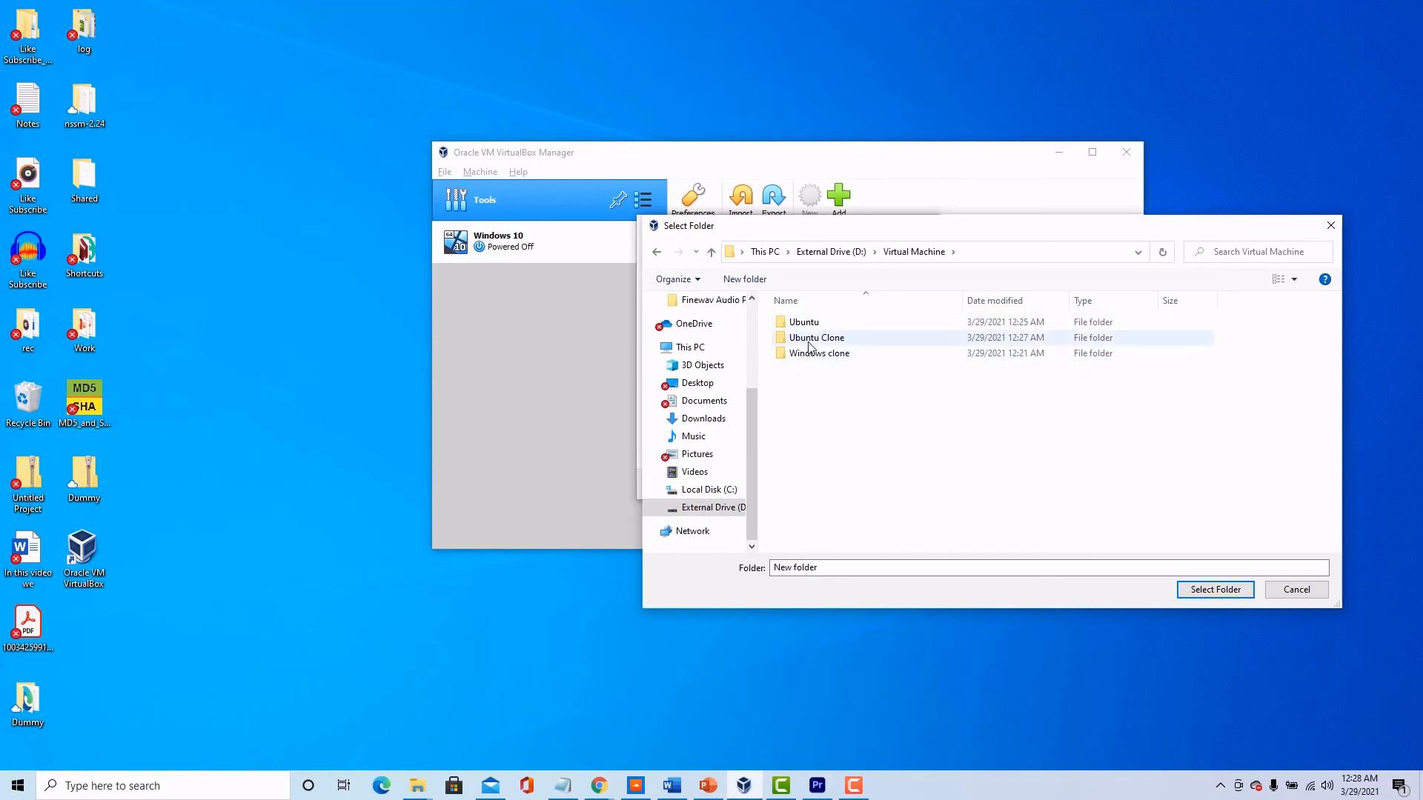
double_click(809, 341)
click(1216, 591)
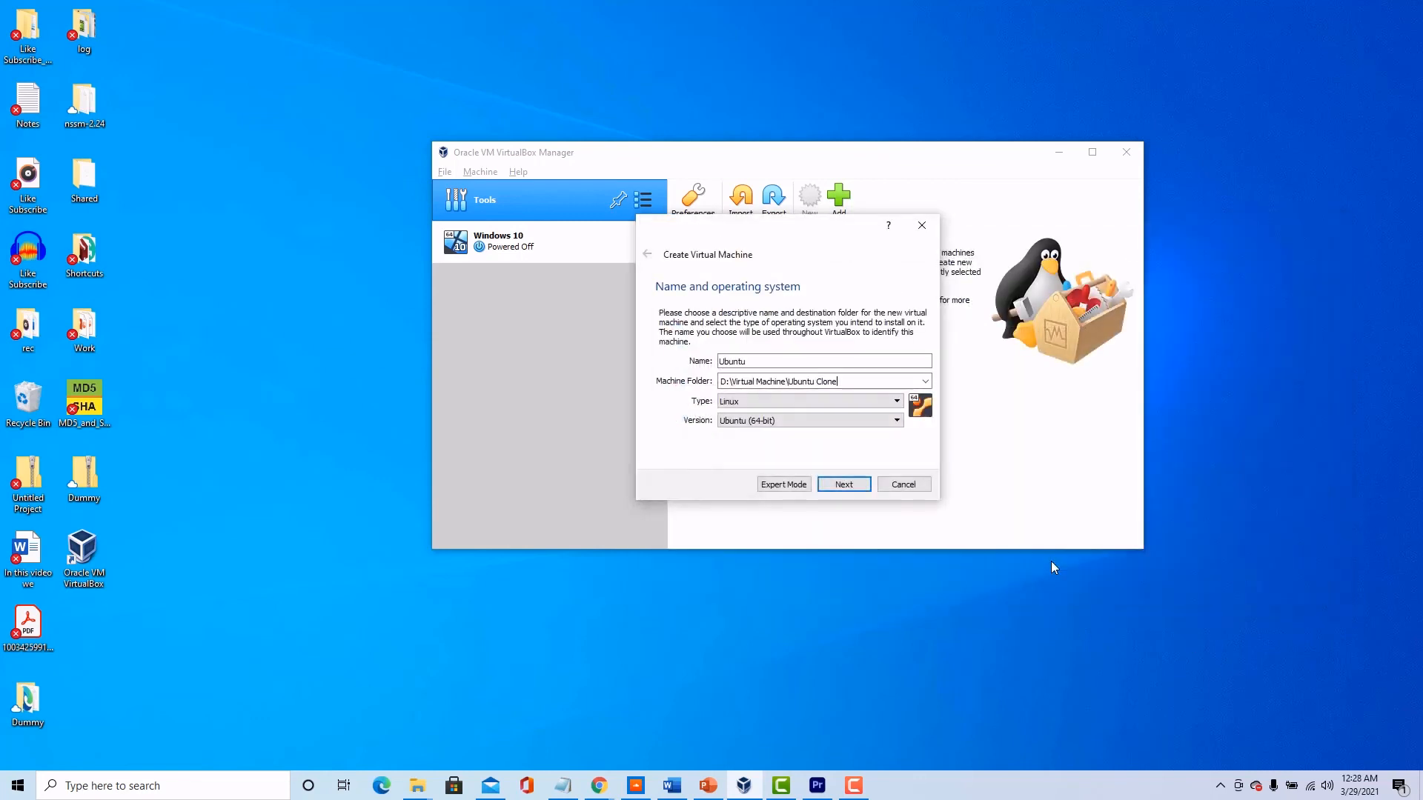
- Accept 1024 MB of memory for the Ubuntu machine and choose the existing virtual hard disk file Windows 10.vdi
click(842, 485)
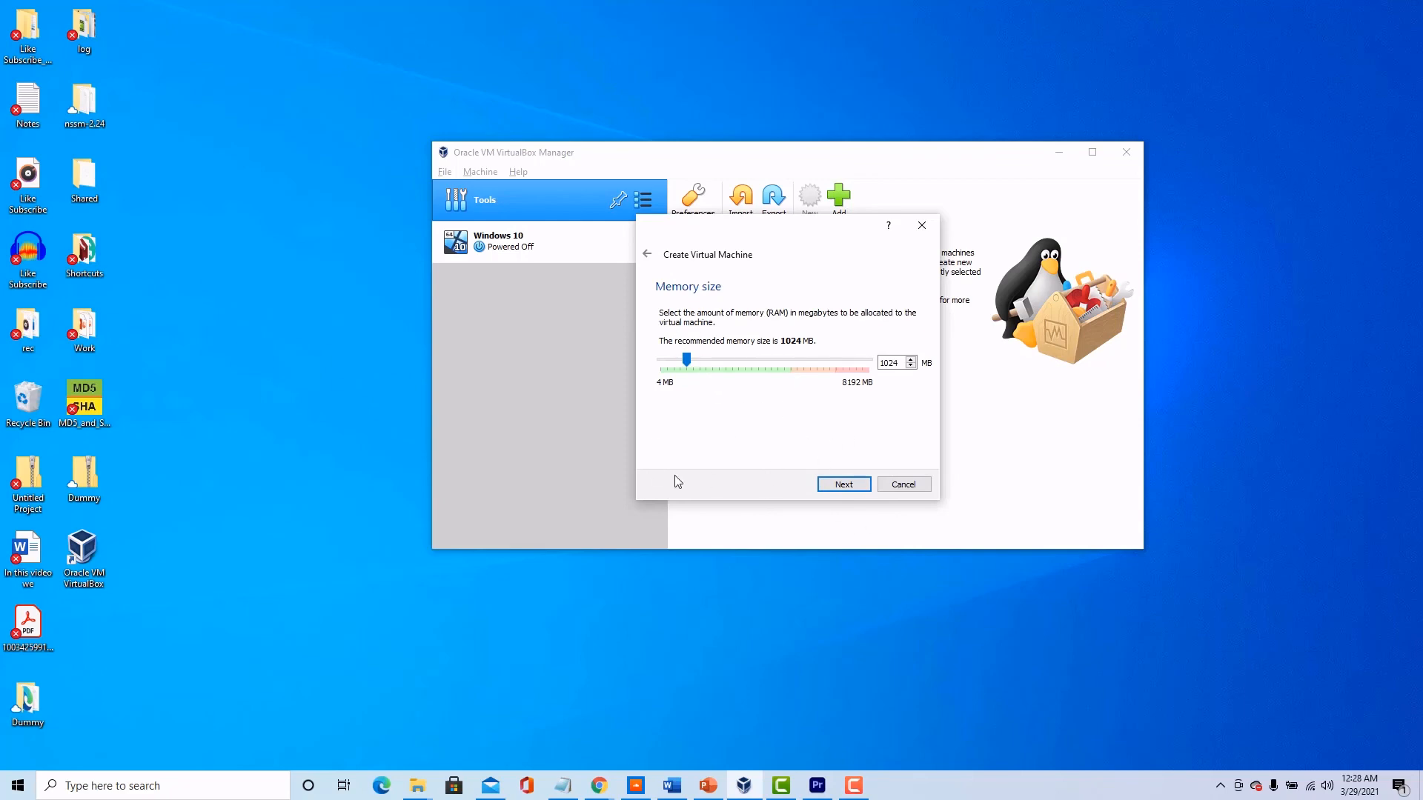
click(843, 484)
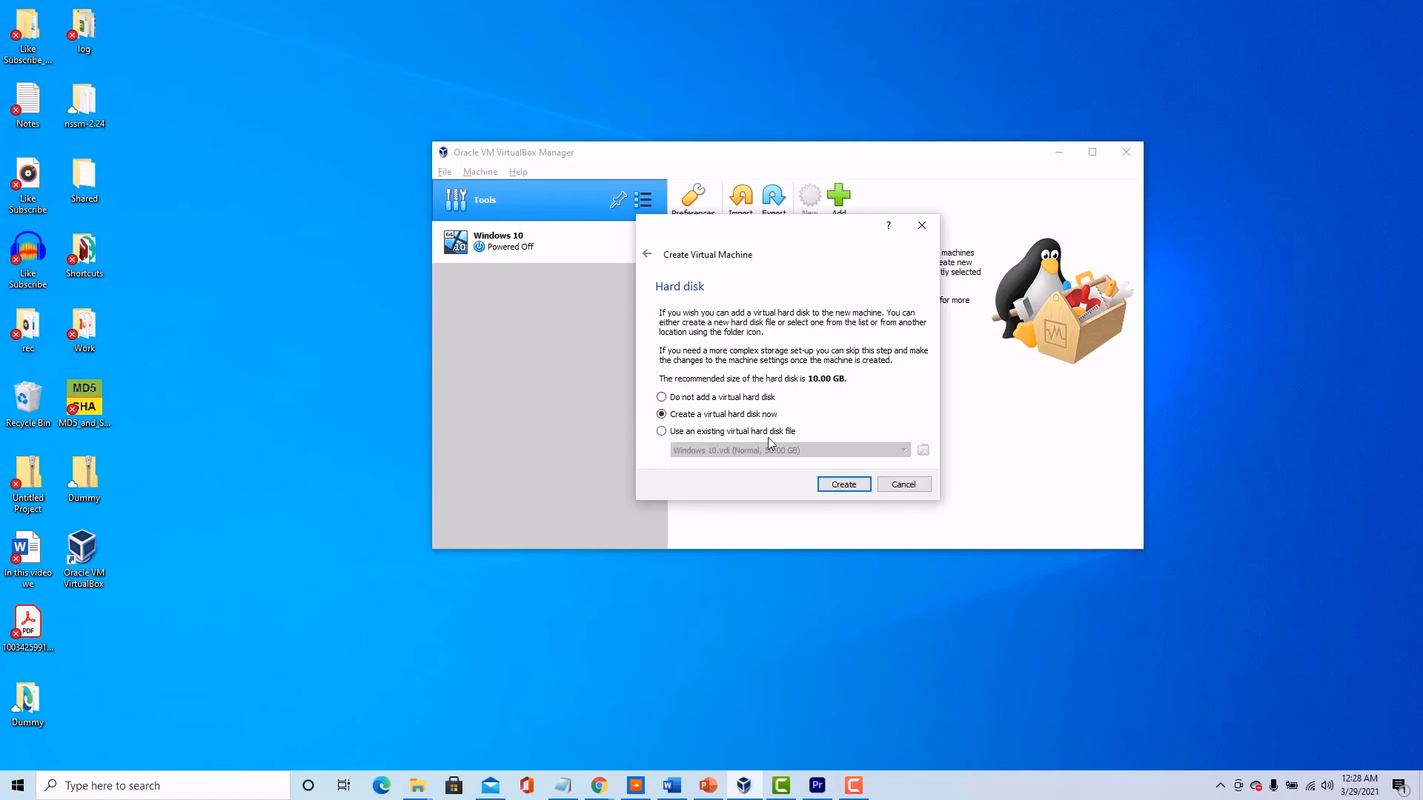
click(721, 434)
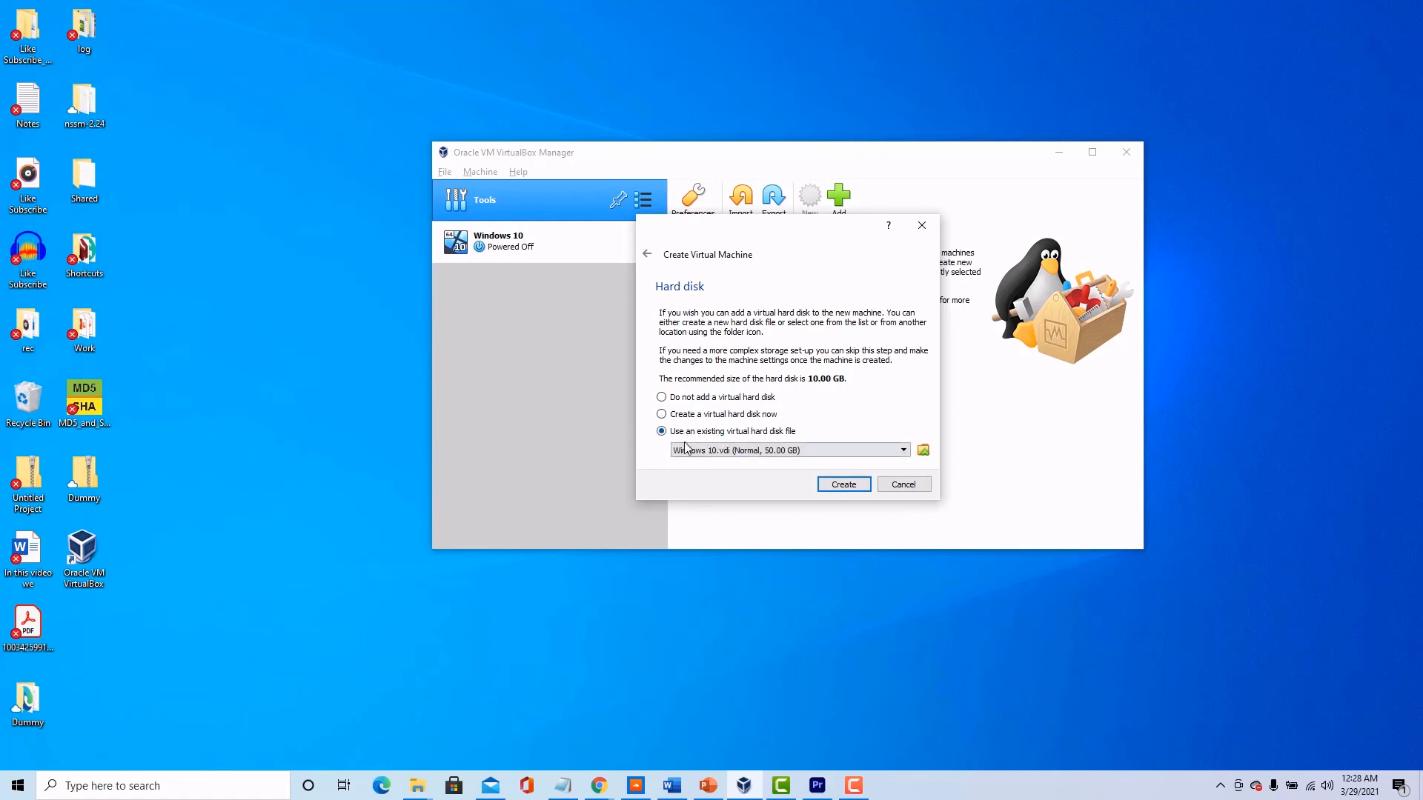
click(923, 451)
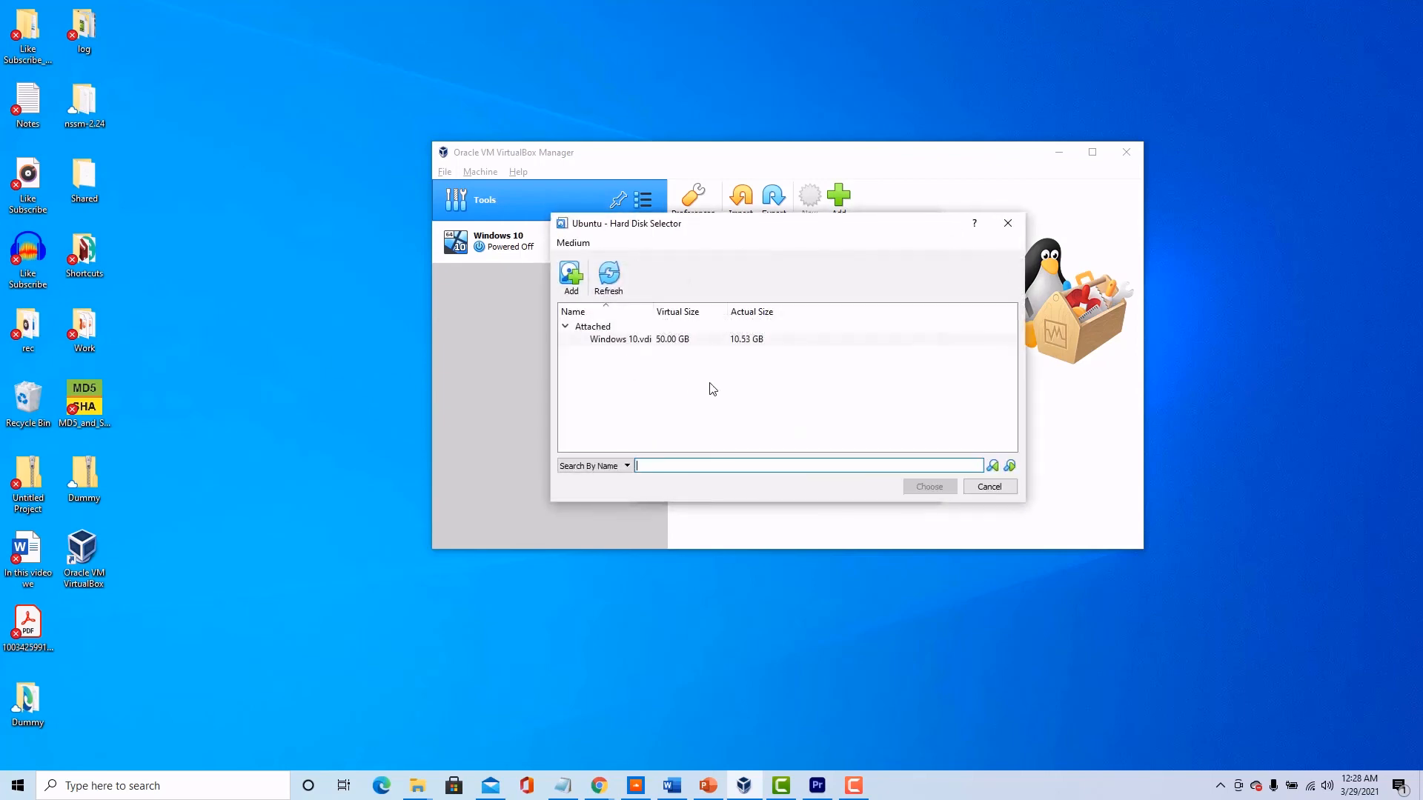
click(1011, 490)
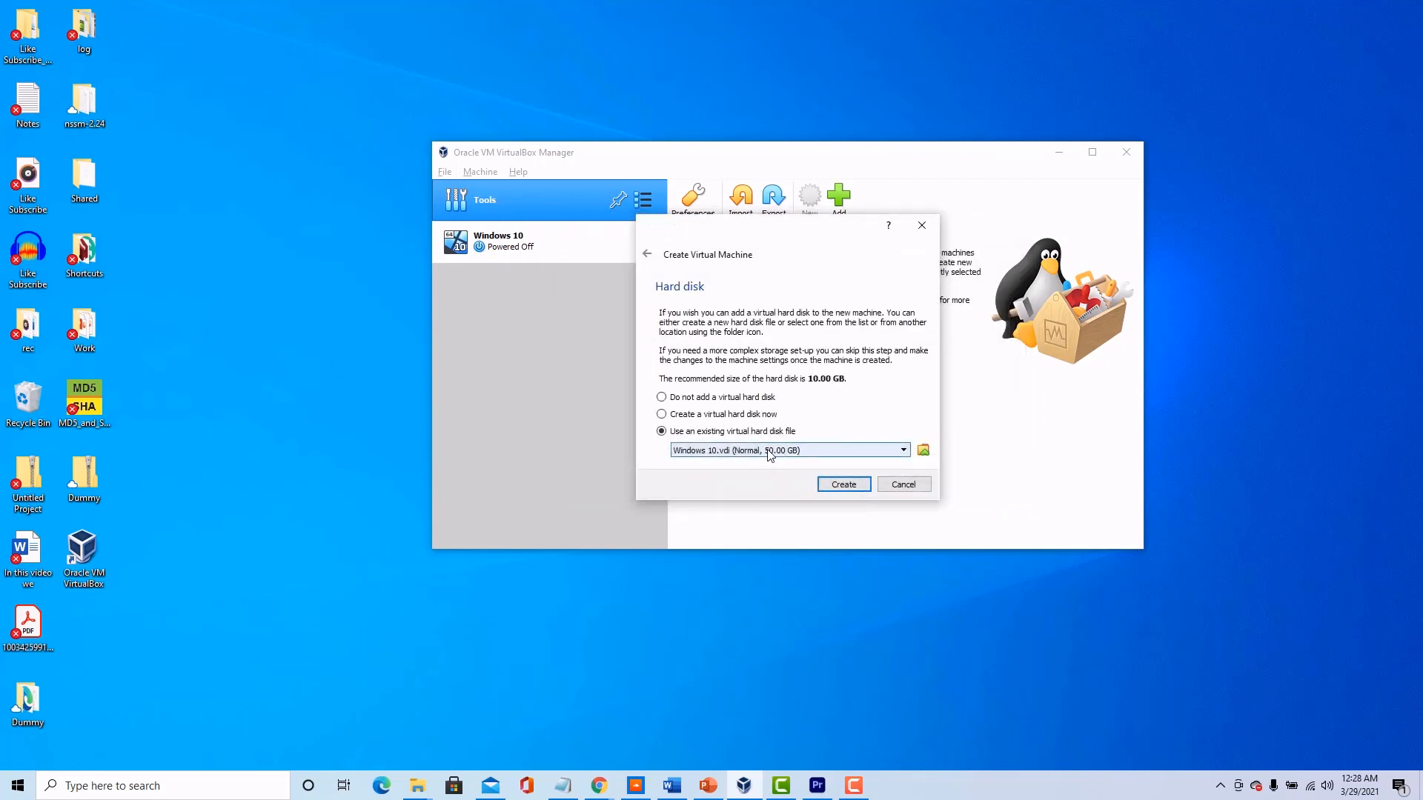
click(790, 452)
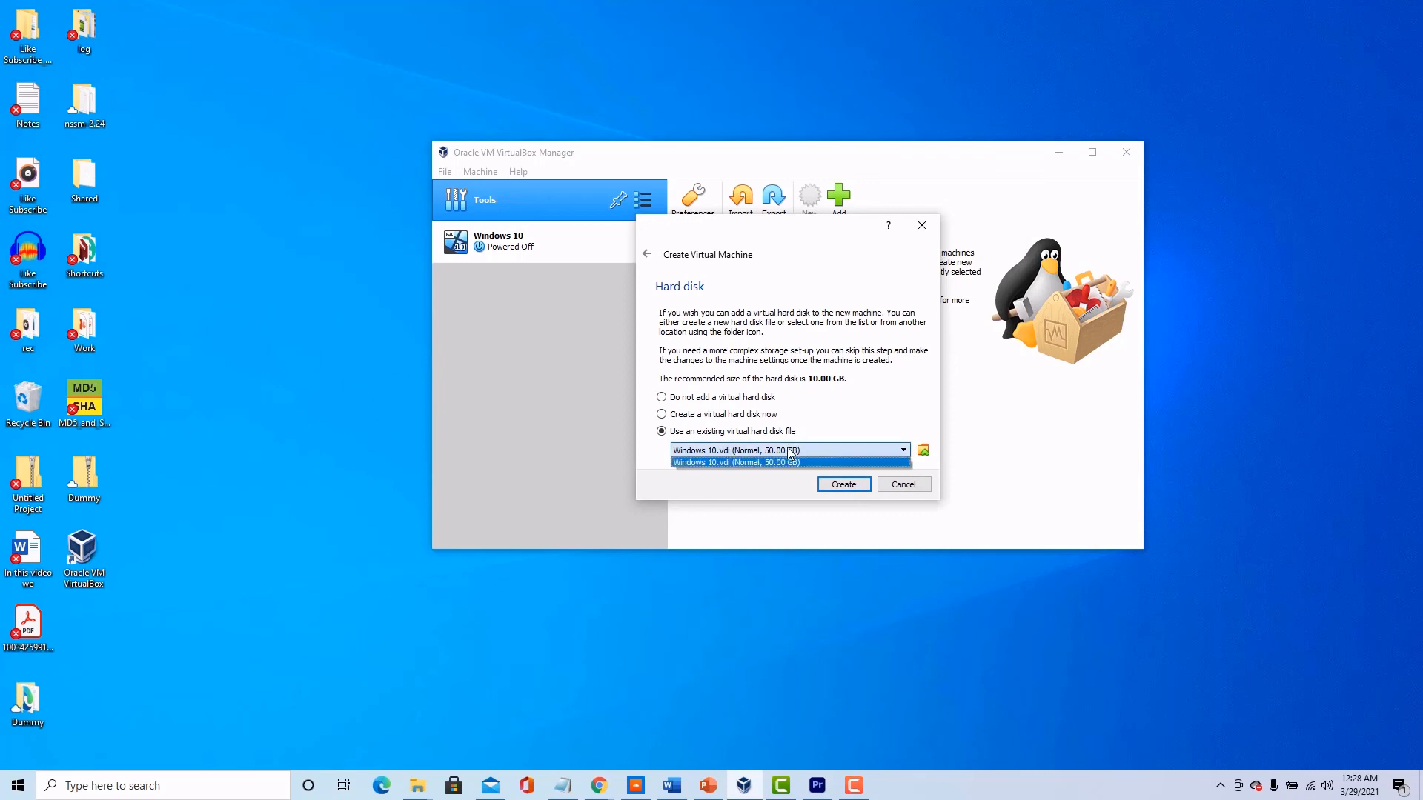
click(790, 460)
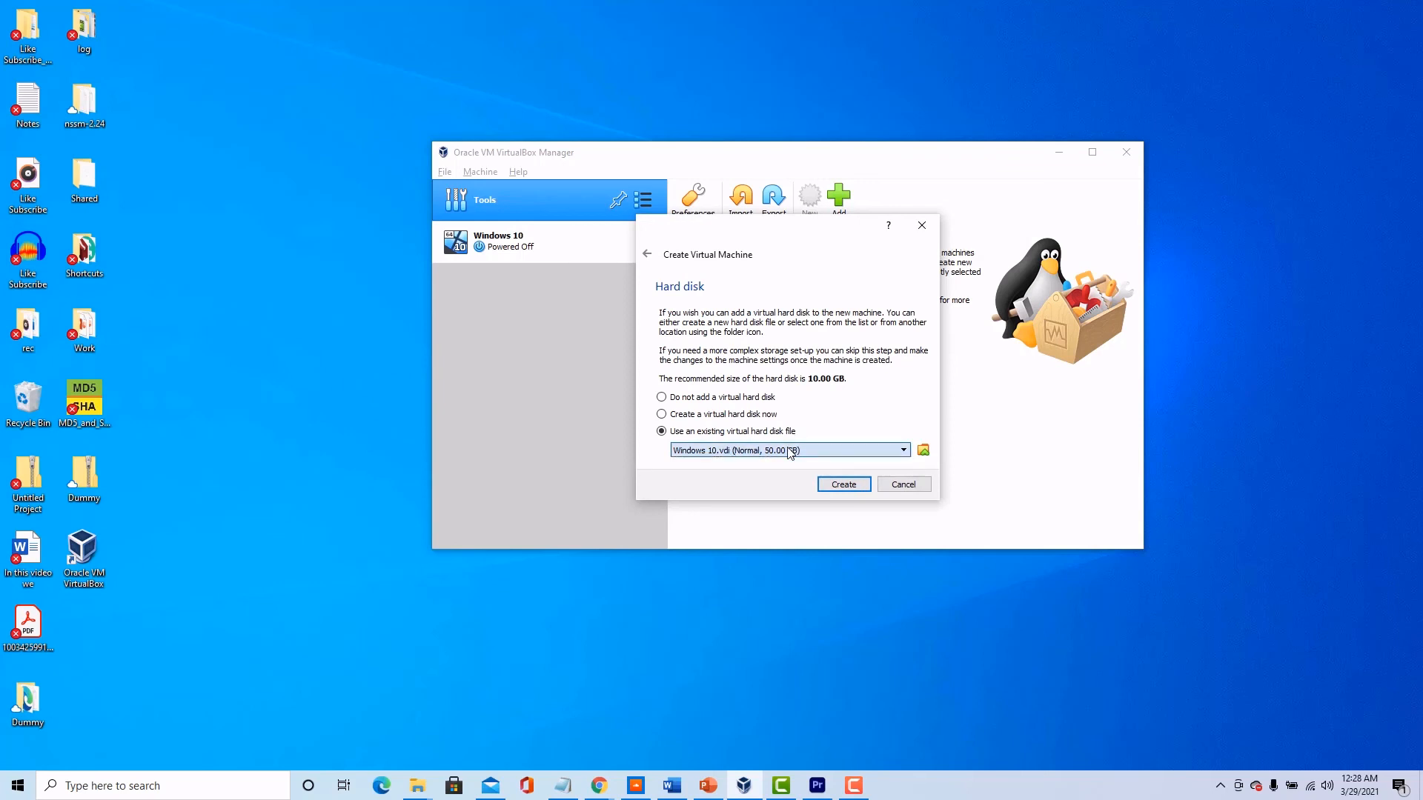
- Add the disk image Ubuntu 20.10 (64bit) from D:\Virtual Machine\Ubuntu to the available hard disks for the Ubuntu machine
click(923, 451)
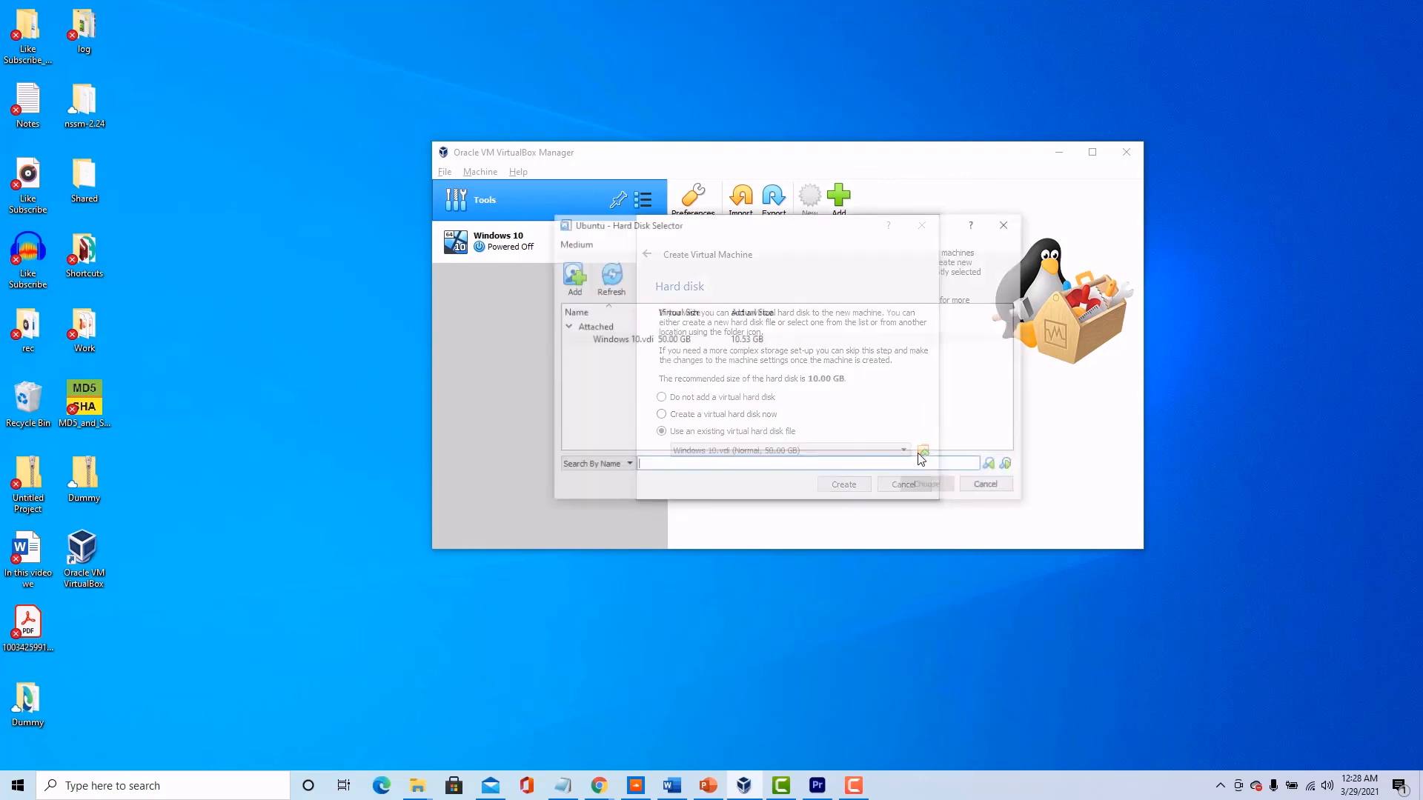
click(575, 276)
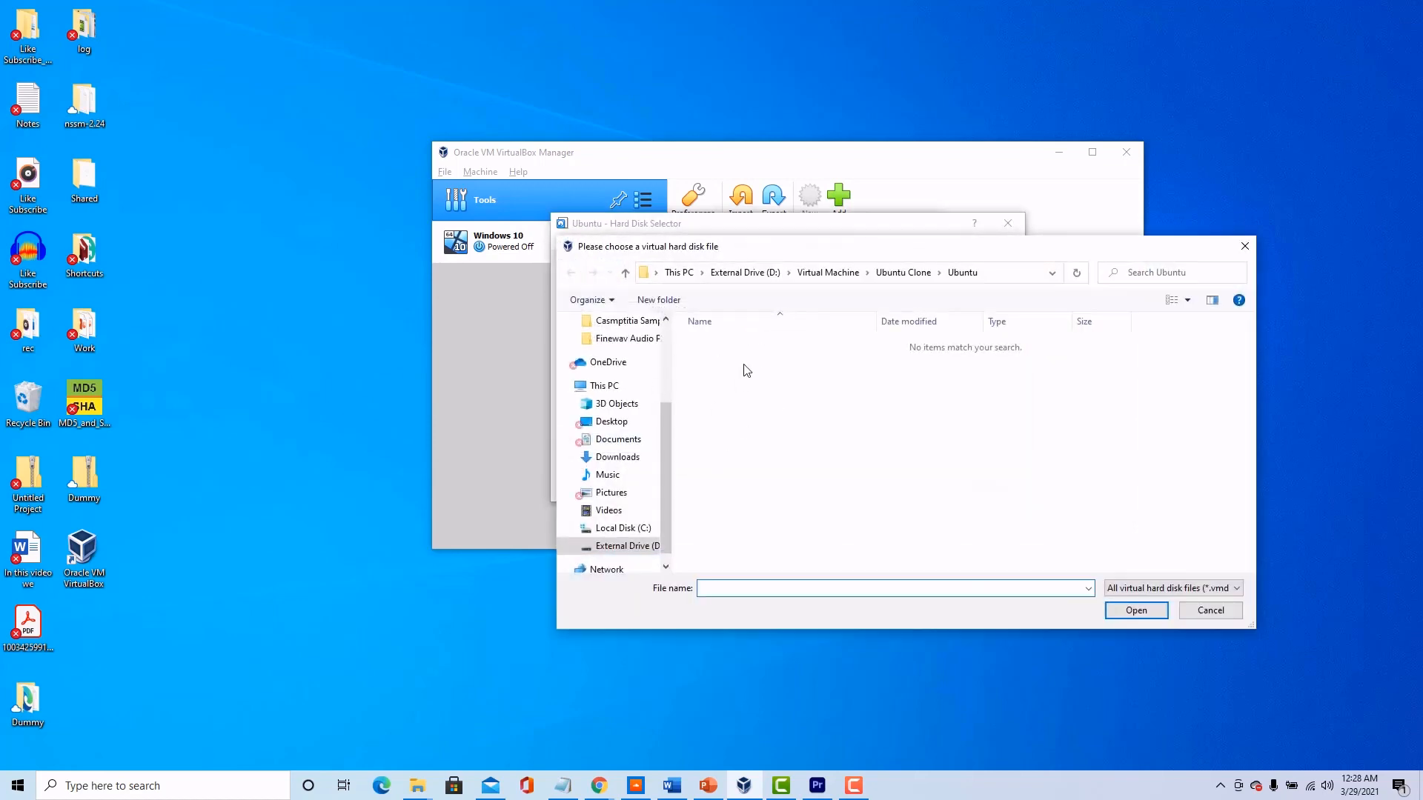
click(630, 550)
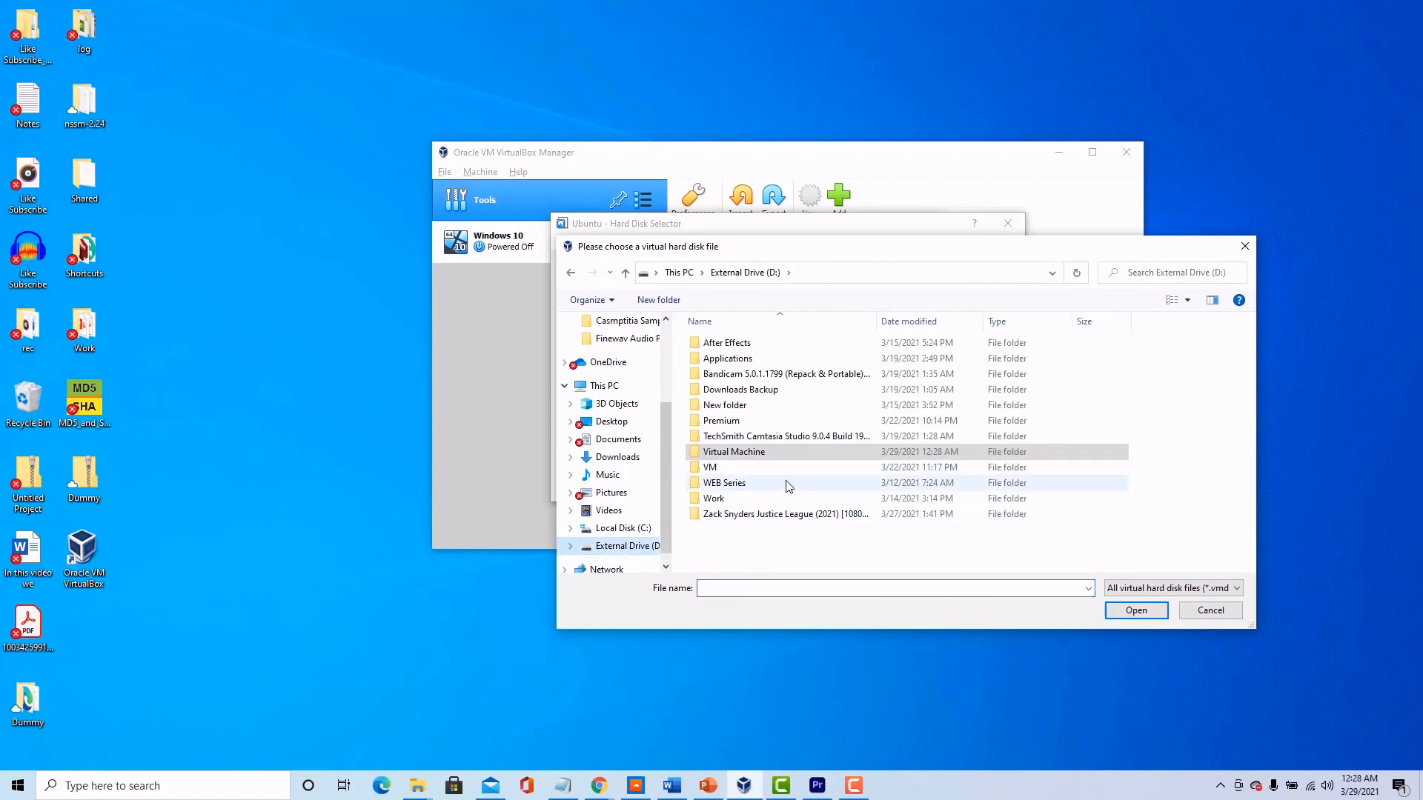
double_click(732, 453)
double_click(720, 346)
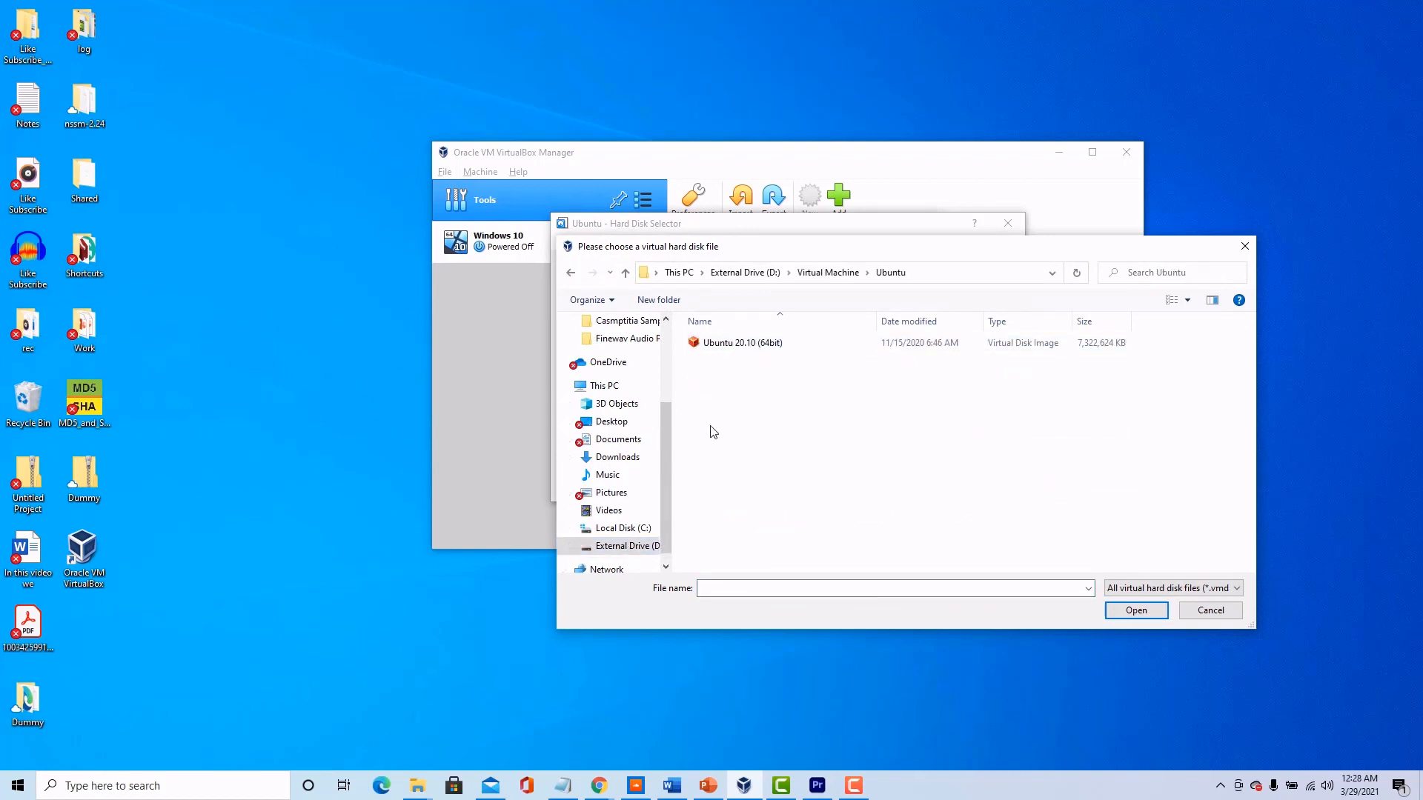
click(721, 345)
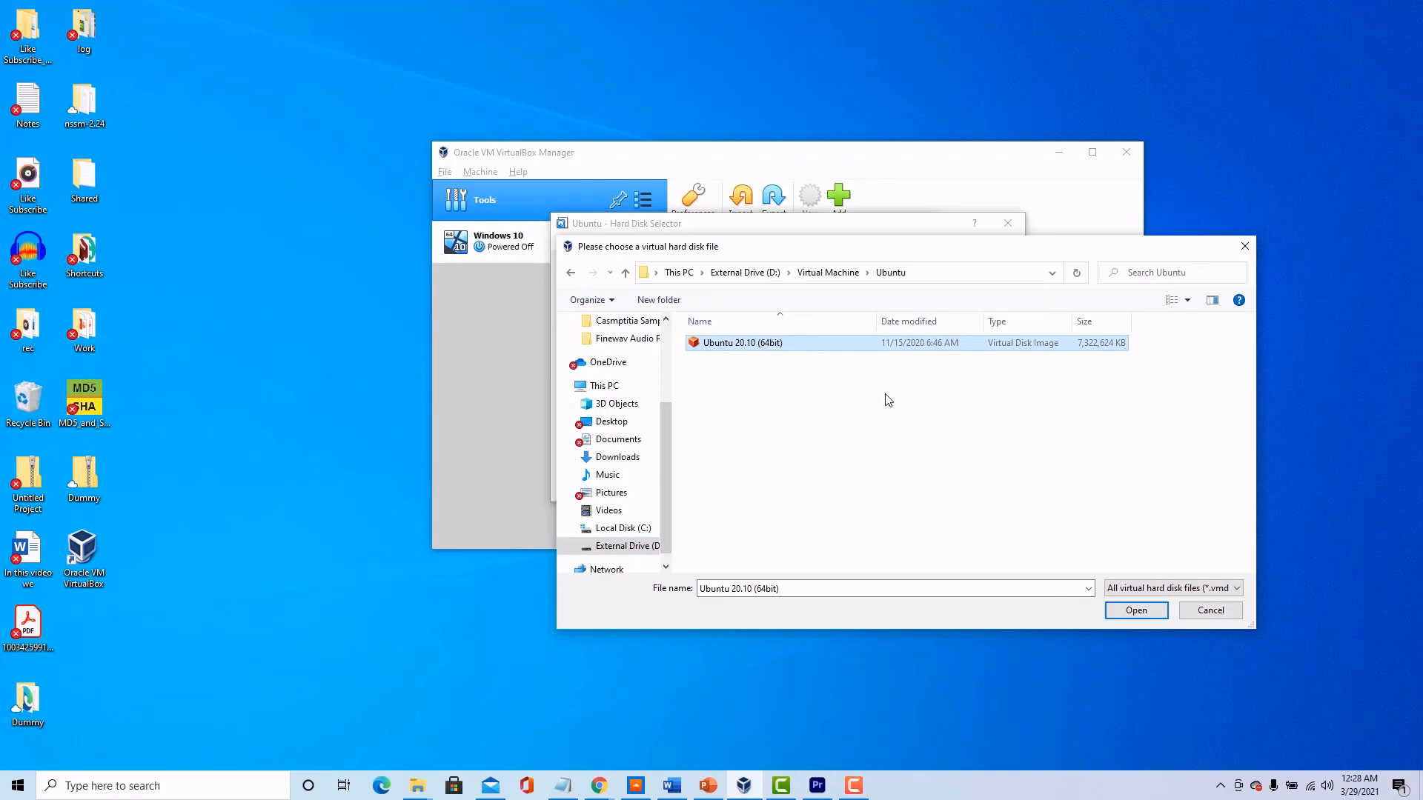
click(1136, 611)
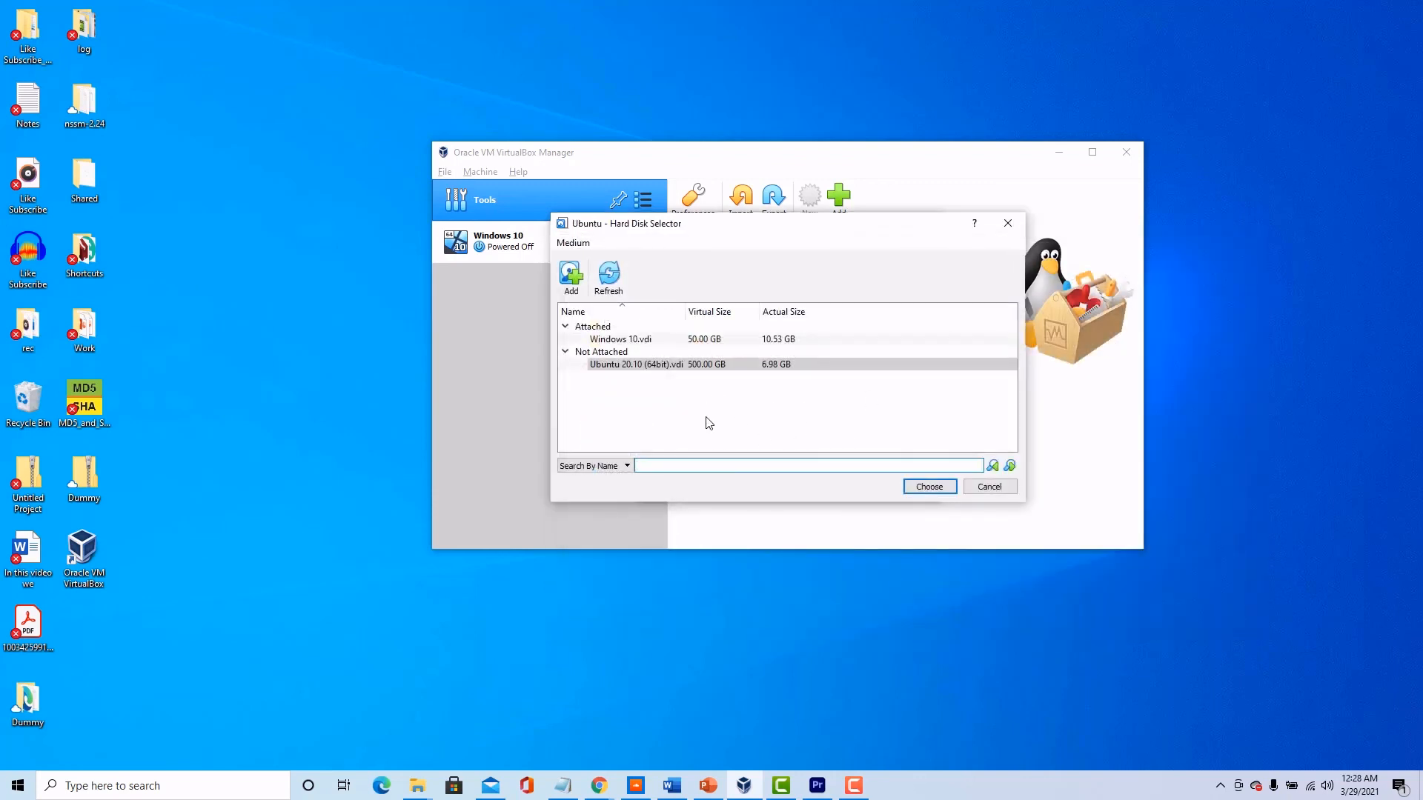
- Create the Ubuntu machine with Ubuntu 20.10 (64bit).vdi as its hard disk and start it
click(929, 486)
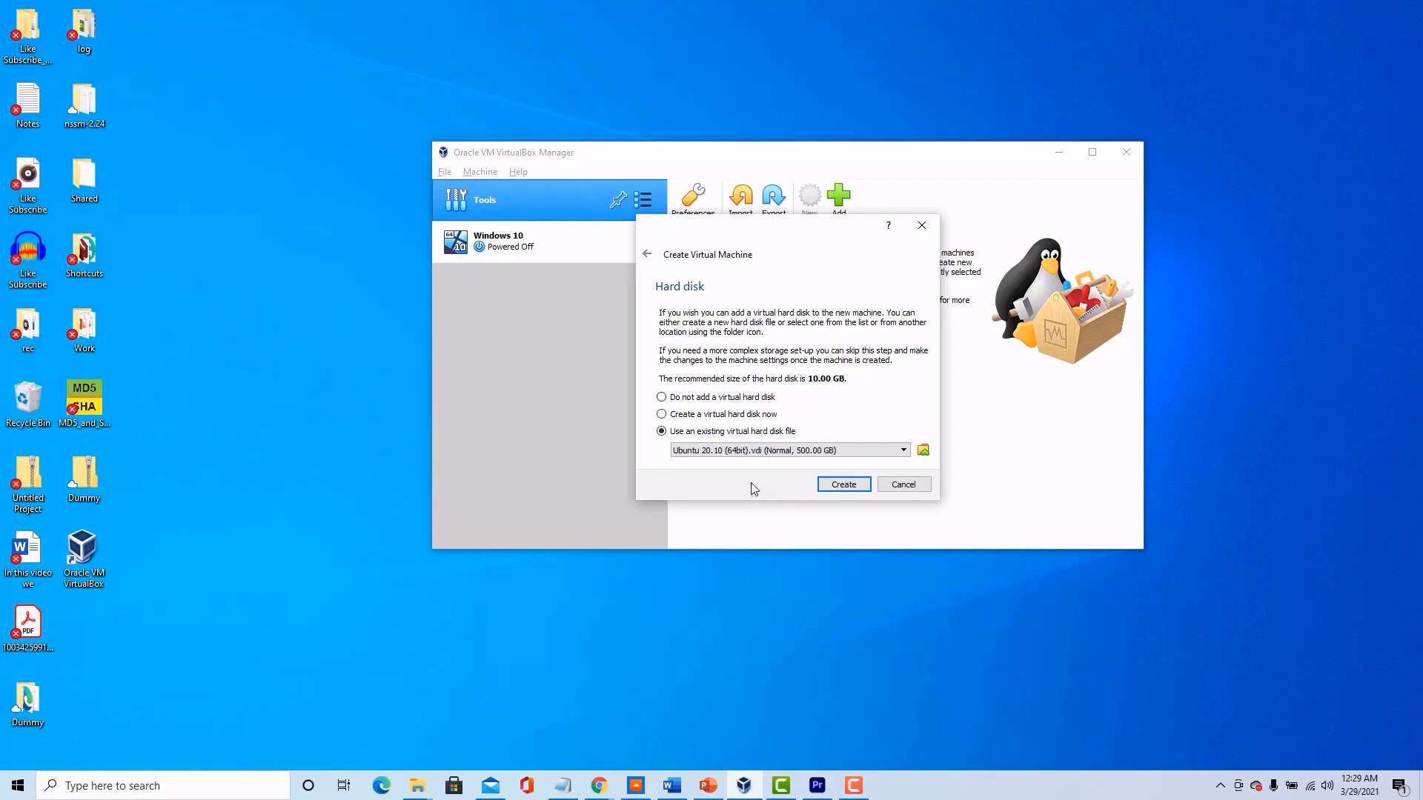
click(848, 487)
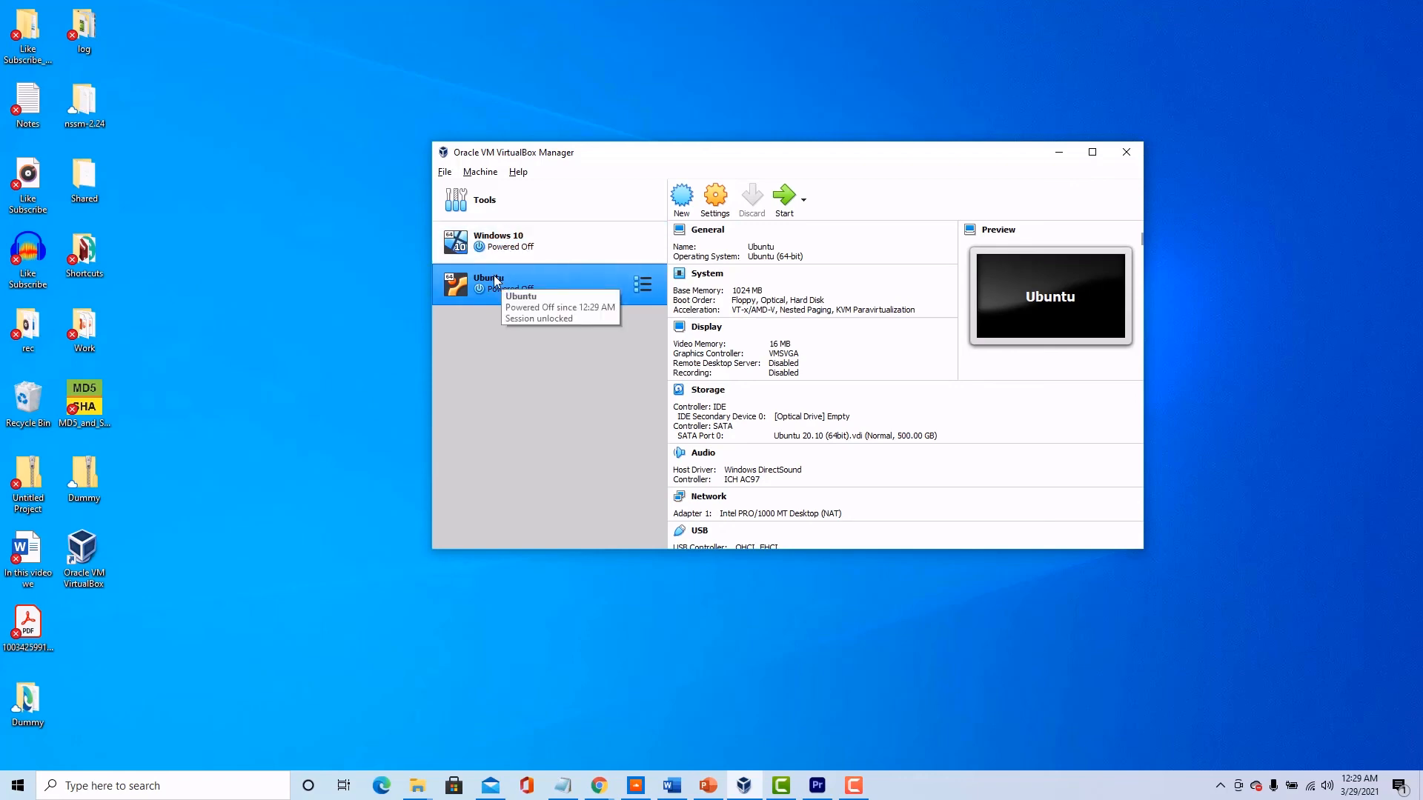
click(786, 202)
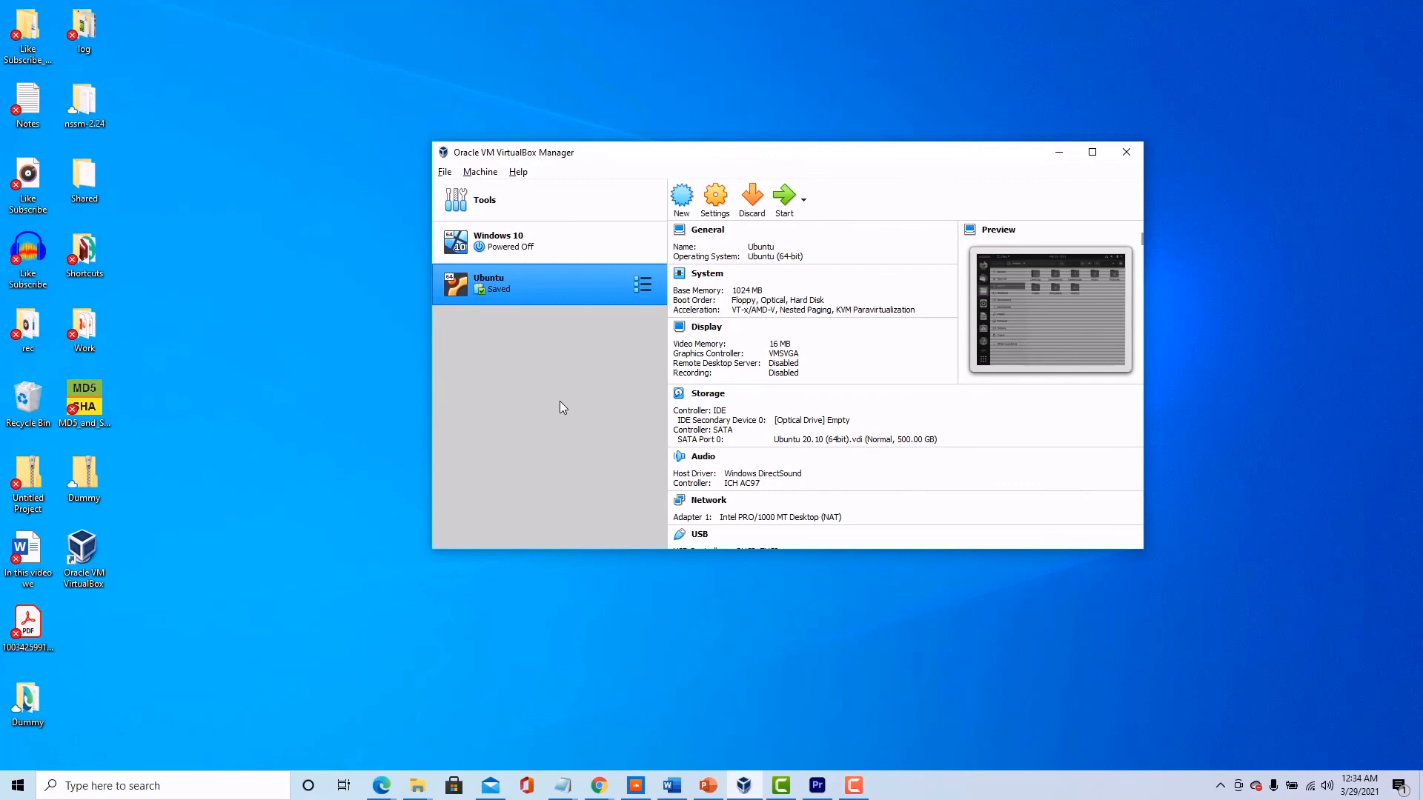
- Enable disk encryption in the Windows 10 machine's settings with the AES-XTS256-PLAIN64 cipher, and activate the new password field
click(540, 245)
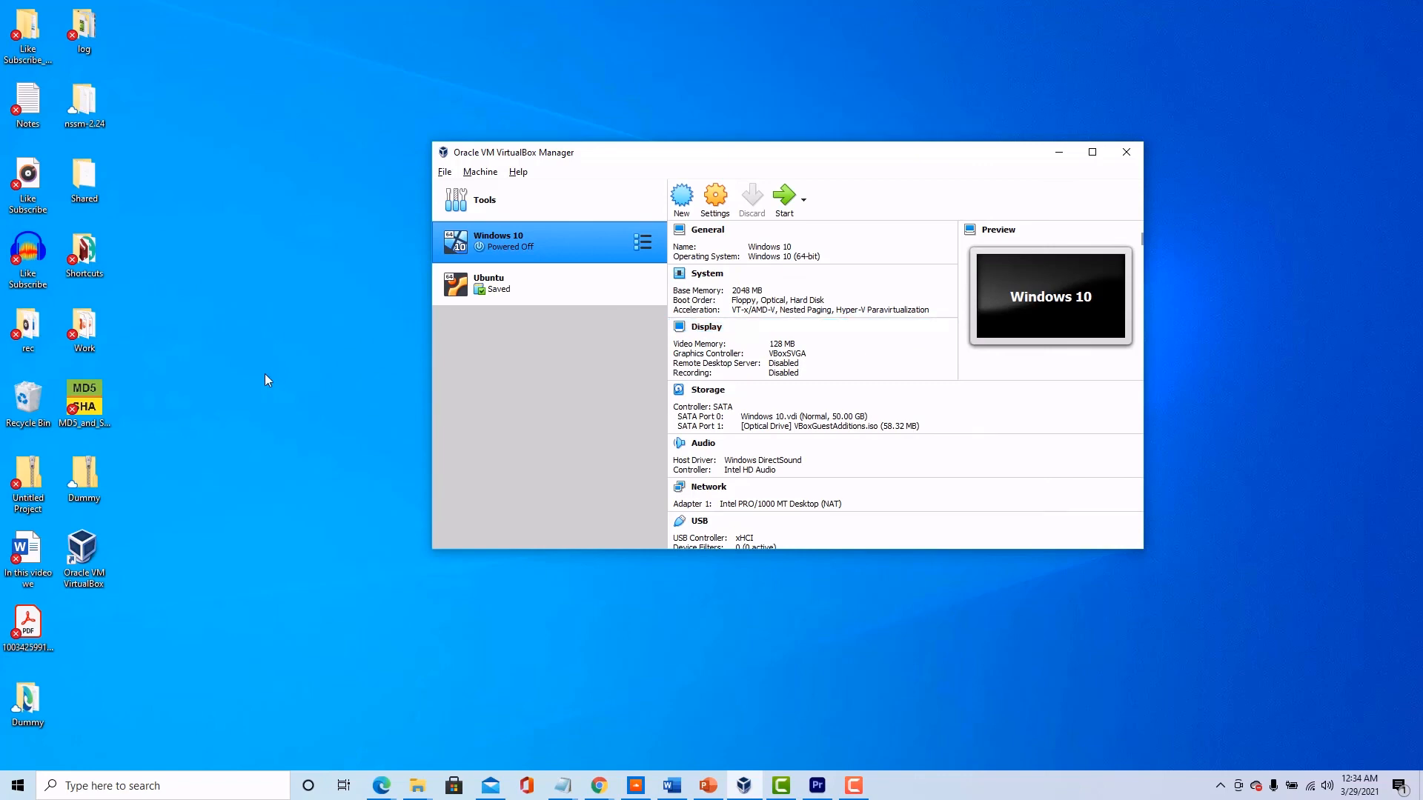
right_click(556, 239)
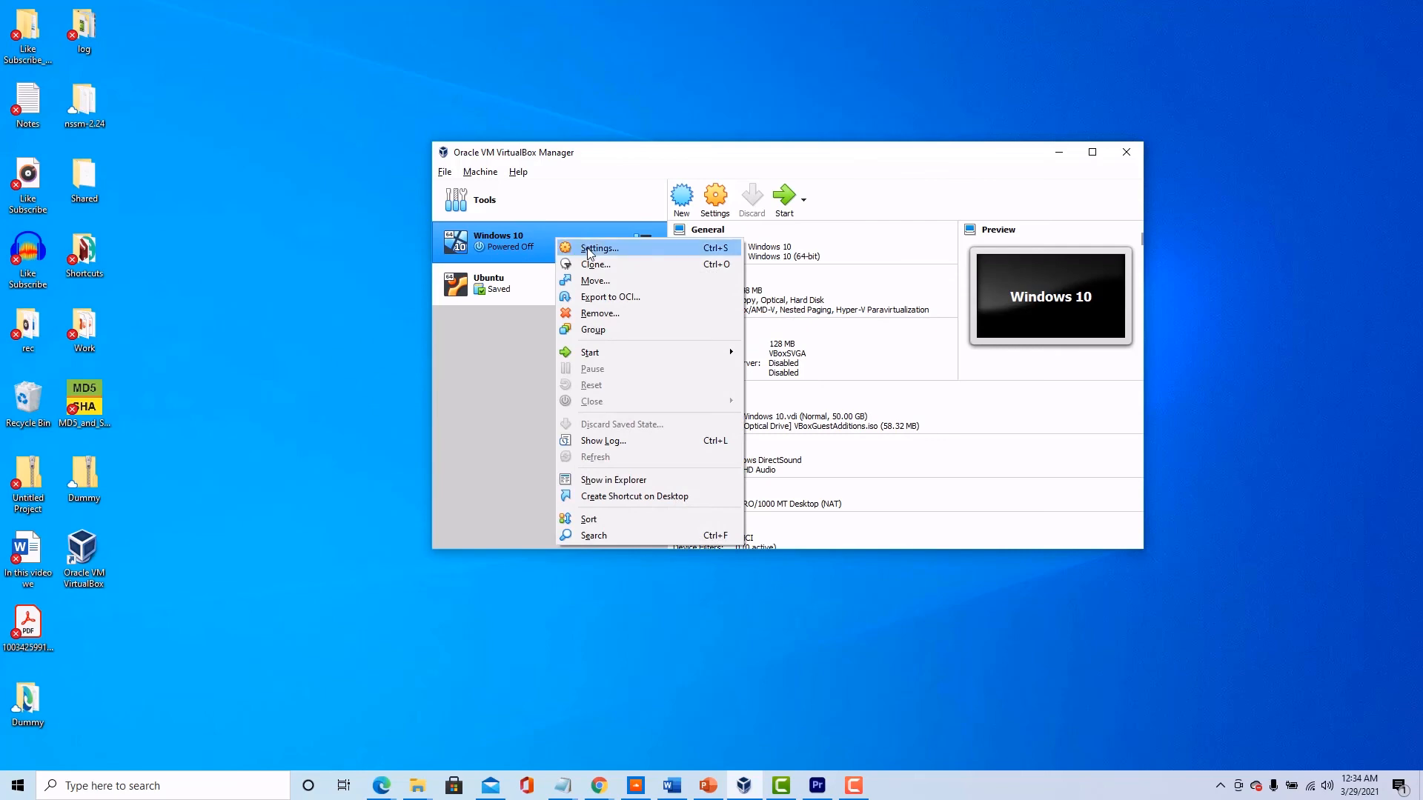
click(590, 249)
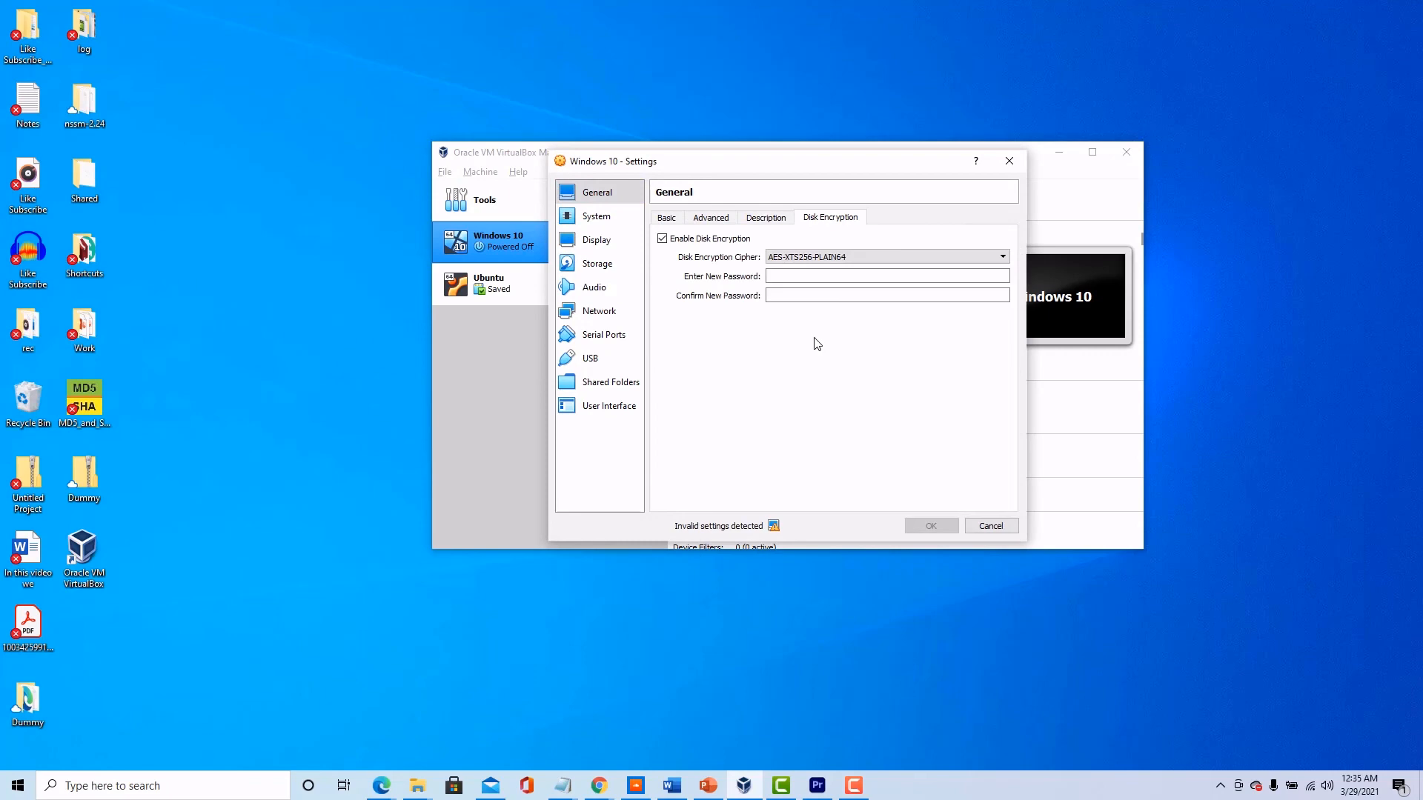
click(804, 259)
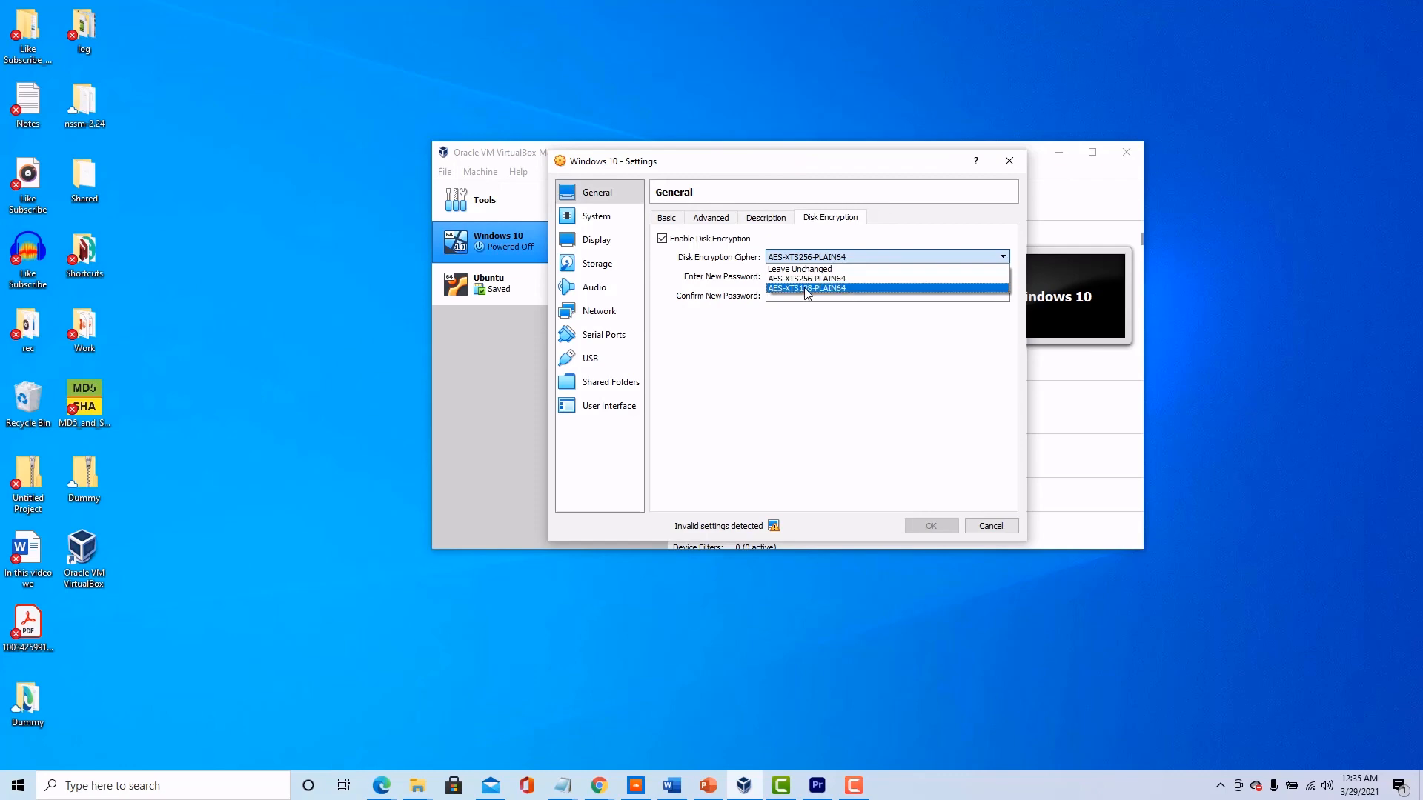
click(803, 279)
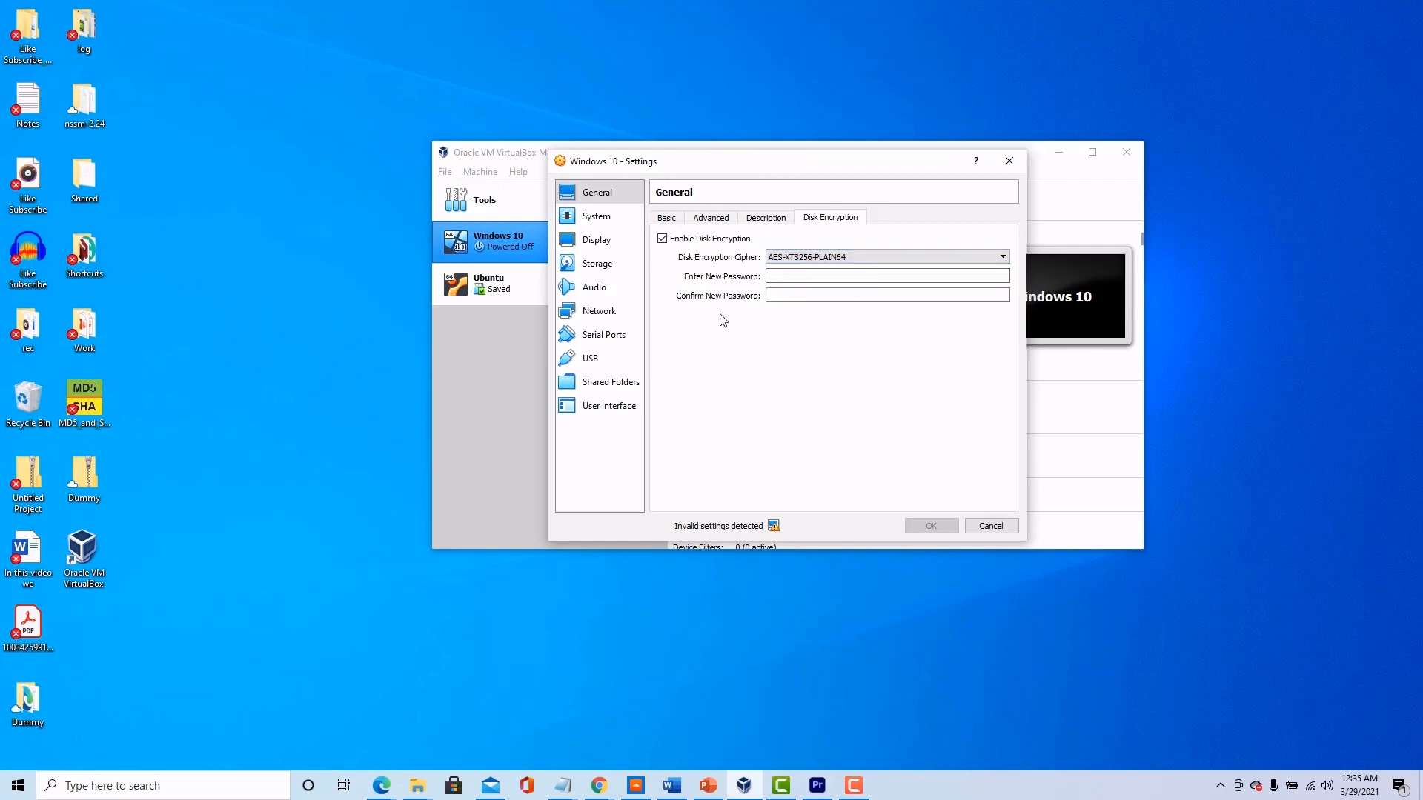
click(805, 277)
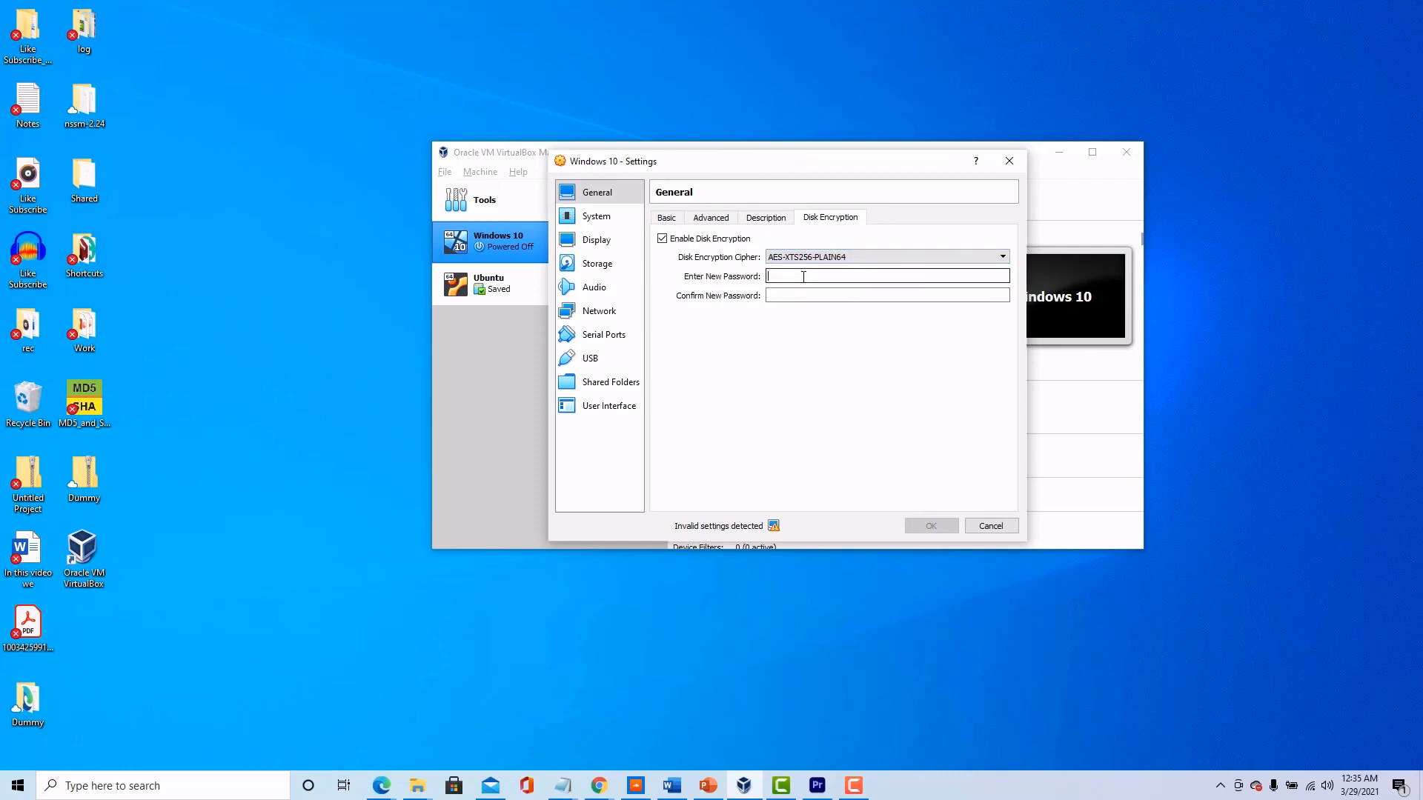